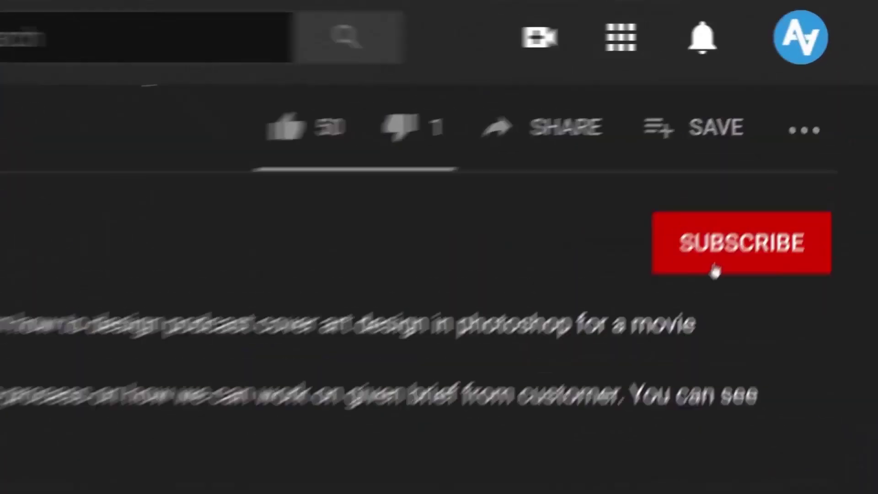
Expand the Fiverr order requirements to read the buyer's podcast cover text.
{"action": "left_click", "coordinate": [714, 268]}
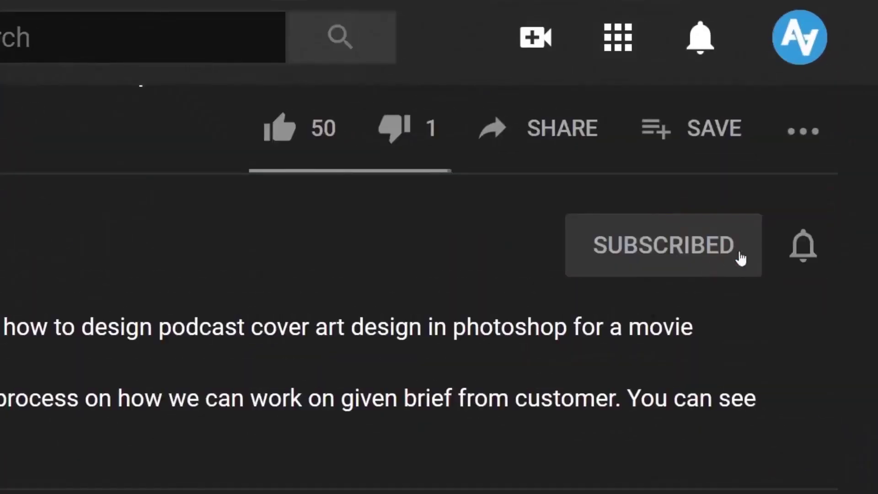
{"action": "left_click", "coordinate": [781, 251]}
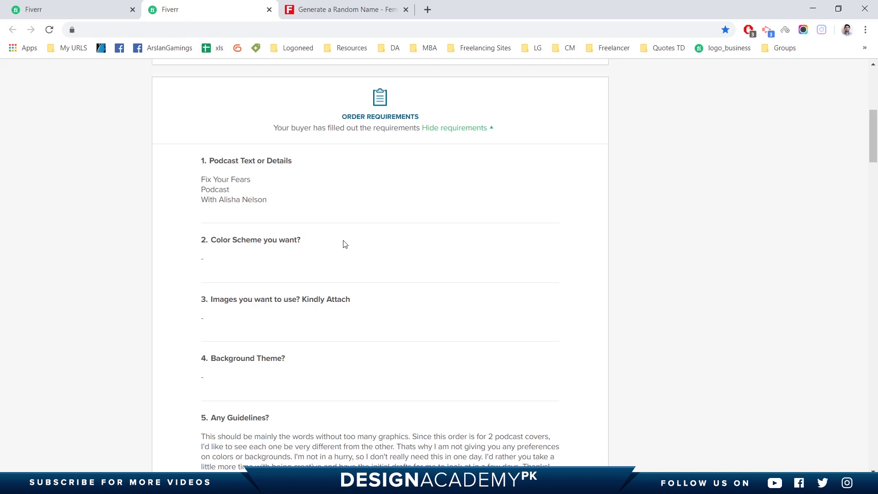
{"action": "scroll", "coordinate": [267, 260], "scroll_direction": "down", "scroll_amount": 1}
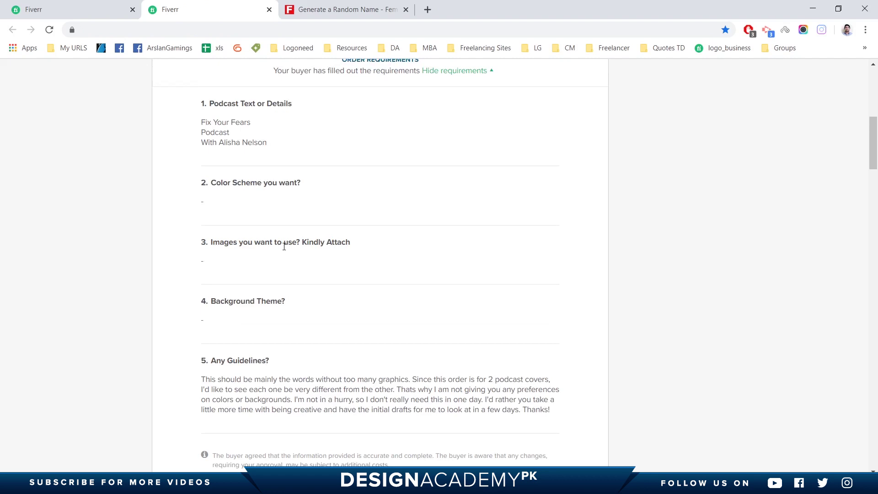
{"action": "scroll", "coordinate": [284, 247], "scroll_direction": "down", "scroll_amount": 1}
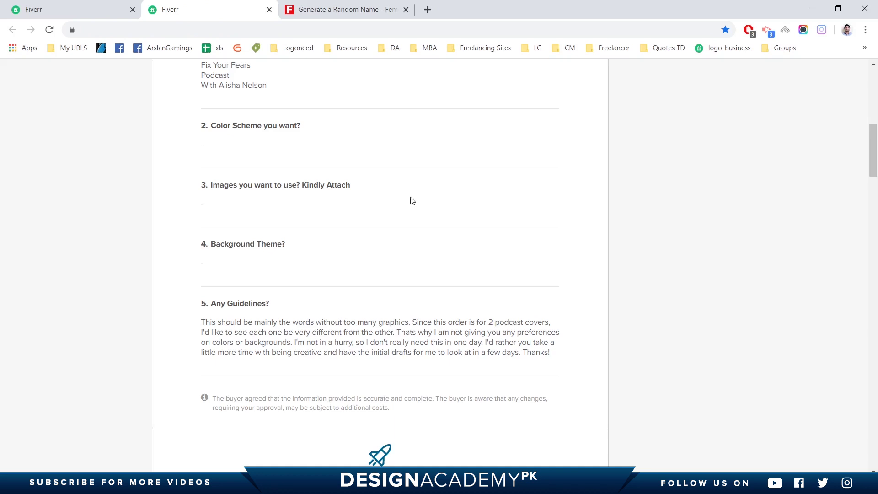
{"action": "scroll", "coordinate": [411, 198], "scroll_direction": "up", "scroll_amount": 1}
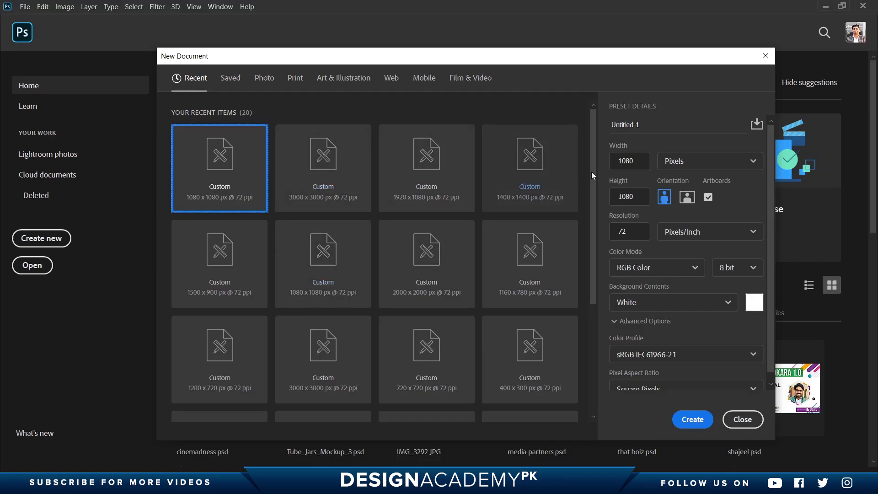
Create a new 1400 × 1400 px document at 72 ppi.
{"action": "left_click", "coordinate": [644, 160]}
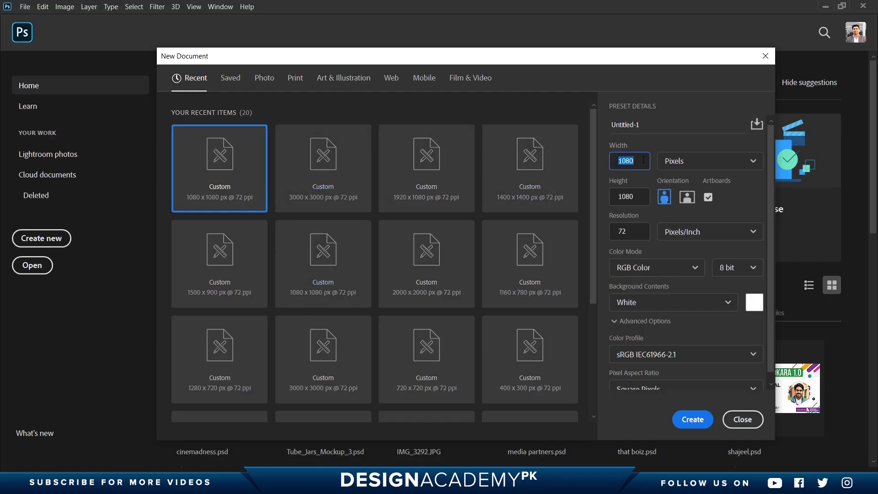
{"action": "type", "text": "1400"}
{"action": "key", "text": "Tab"}
{"action": "type", "text": "1400"}
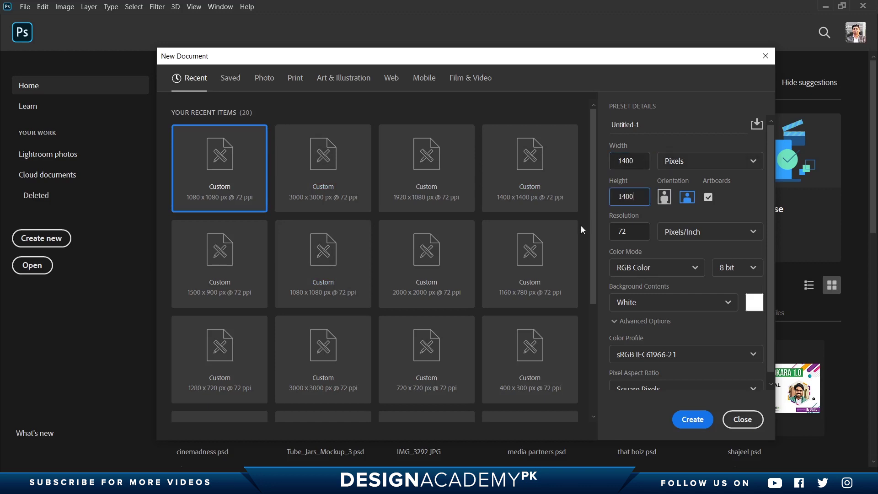
{"action": "left_click", "coordinate": [636, 232]}
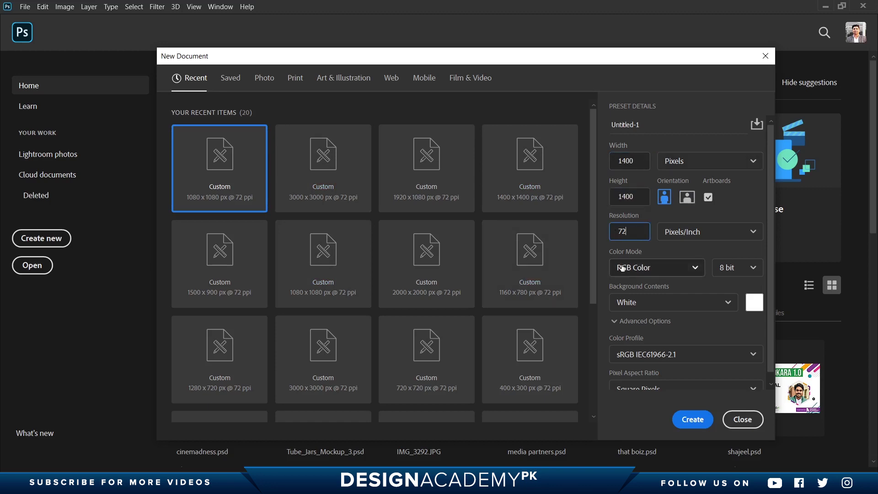
{"action": "left_click", "coordinate": [640, 159]}
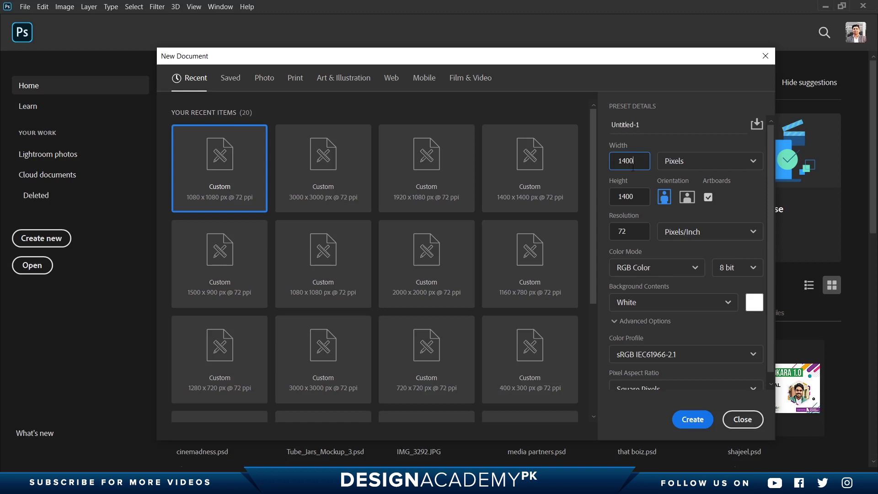
{"action": "left_click", "coordinate": [696, 419]}
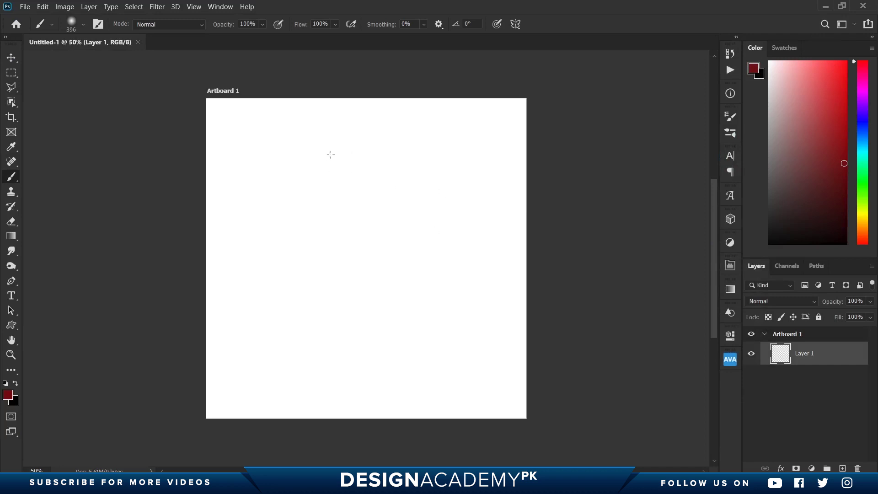
Copy 'Fix Your Fears' from the order page into a centred text layer on the artboard.
{"action": "key", "text": "v"}
{"action": "key", "text": "ctrl+0"}
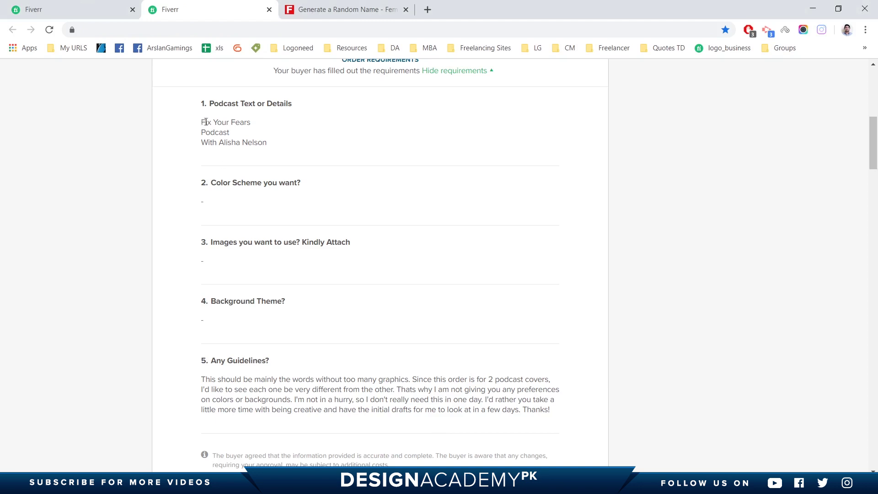
{"action": "left_click_drag", "start_coordinate": [202, 122], "coordinate": [250, 121]}
{"action": "right_click", "coordinate": [250, 122]}
{"action": "left_click", "coordinate": [274, 134]}
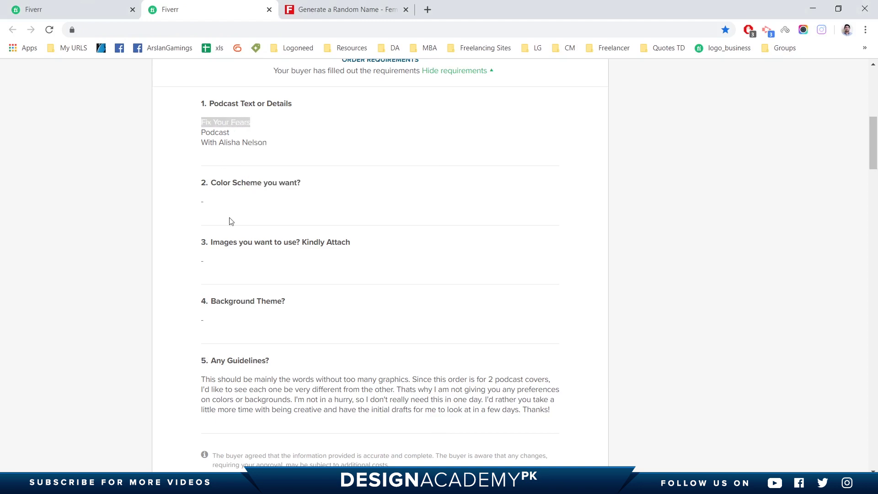
{"action": "key", "text": "t"}
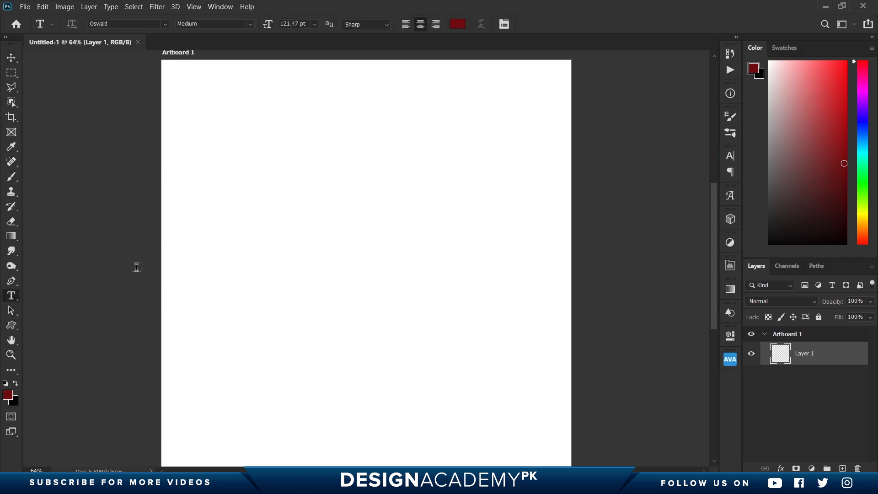
{"action": "left_click", "coordinate": [246, 175]}
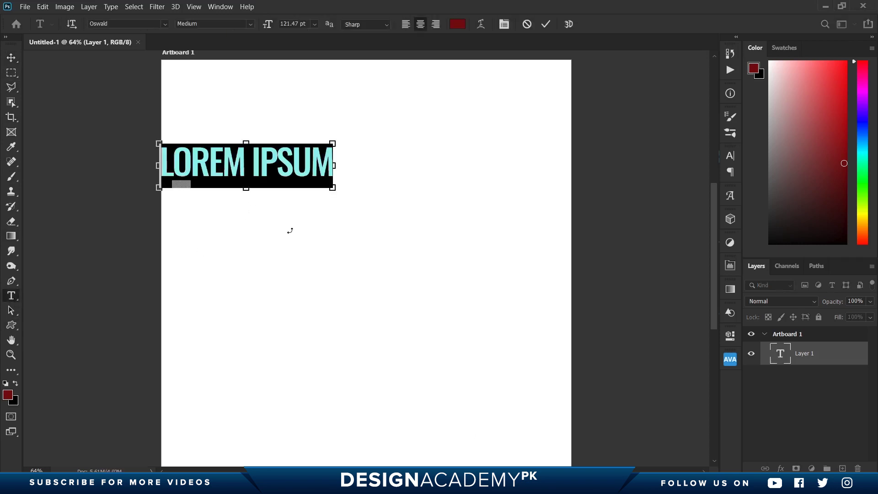
{"action": "key", "text": "ctrl+v"}
{"action": "left_click", "coordinate": [12, 58]}
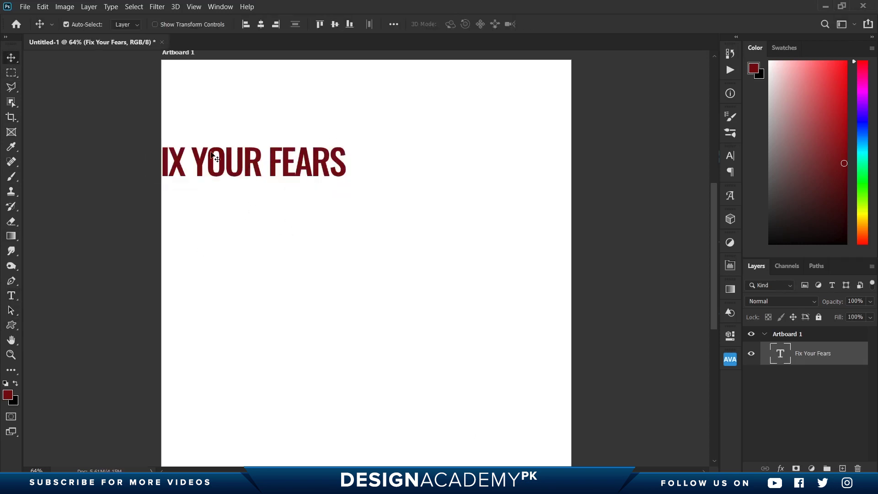
{"action": "left_click_drag", "start_coordinate": [204, 173], "coordinate": [269, 173]}
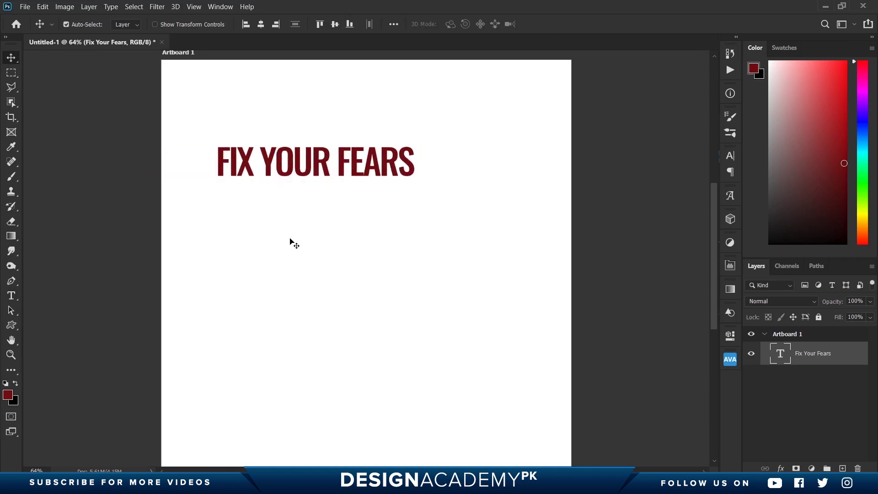
Copy the Podcast and host-name lines into a second text layer below the title.
{"action": "key", "text": "alt+Tab"}
{"action": "left_click_drag", "start_coordinate": [202, 132], "coordinate": [266, 137]}
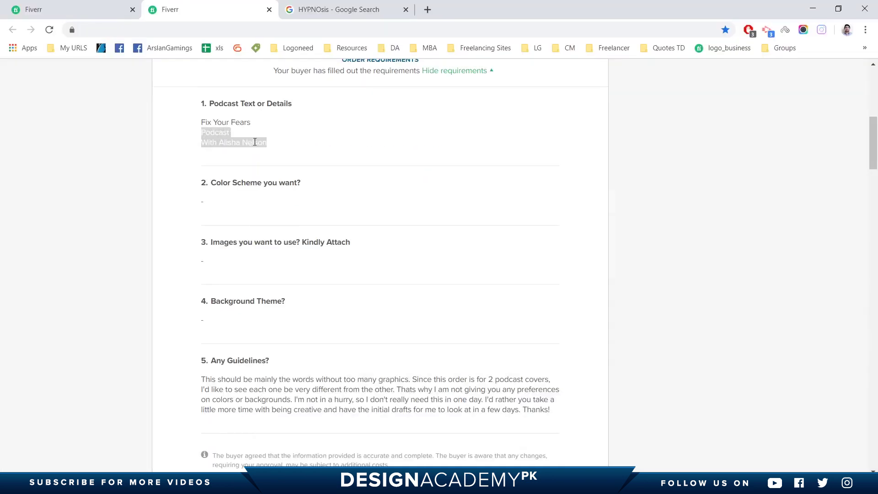
{"action": "right_click", "coordinate": [219, 135]}
{"action": "left_click", "coordinate": [242, 142]}
{"action": "key", "text": "alt+Tab"}
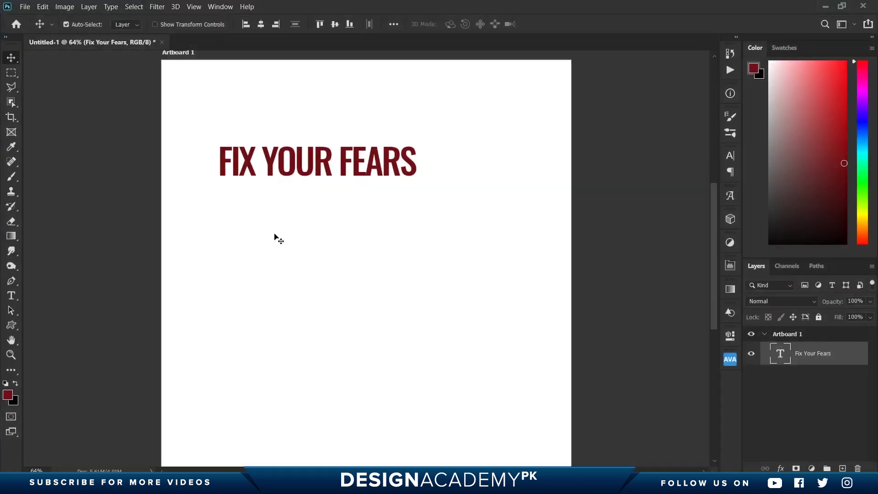
{"action": "key", "text": "t"}
{"action": "left_click", "coordinate": [247, 229]}
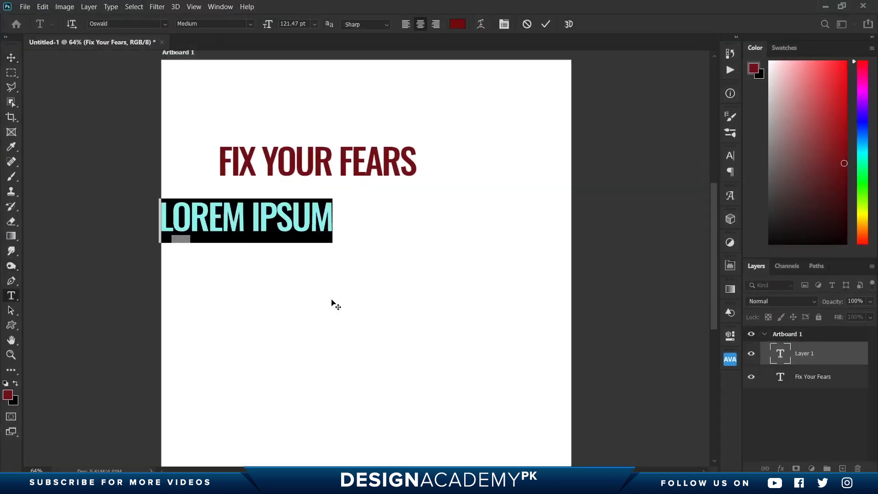
{"action": "key", "text": "ctrl+v"}
{"action": "left_click", "coordinate": [11, 57]}
{"action": "left_click_drag", "start_coordinate": [263, 227], "coordinate": [352, 227]}
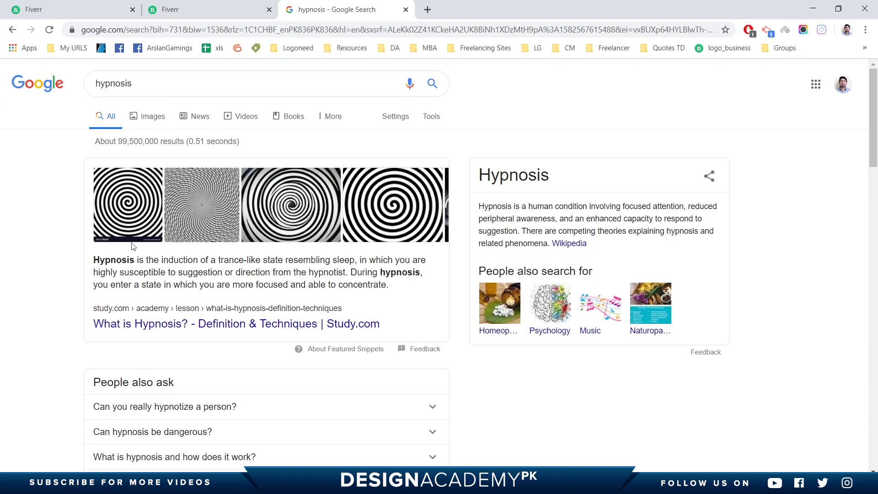
Browse hypnosis image results and preview the first black-and-white VectorStock spiral.
{"action": "left_click", "coordinate": [139, 122]}
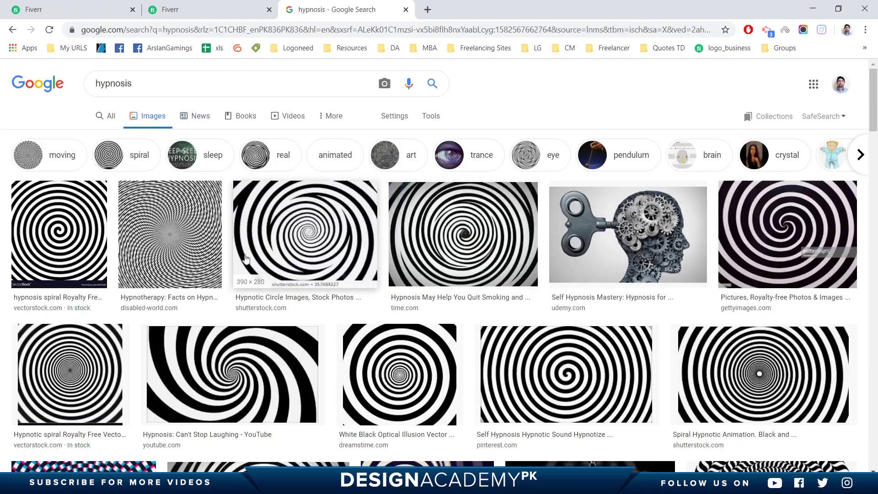
{"action": "scroll", "coordinate": [246, 259], "scroll_direction": "down", "scroll_amount": 8}
{"action": "scroll", "coordinate": [178, 175], "scroll_direction": "down", "scroll_amount": 3}
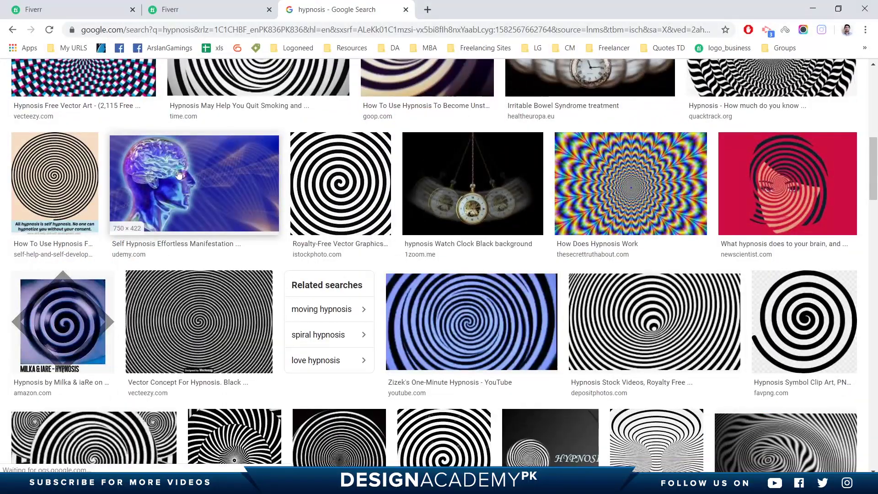
{"action": "scroll", "coordinate": [179, 174], "scroll_direction": "down", "scroll_amount": 1}
{"action": "scroll", "coordinate": [274, 206], "scroll_direction": "down", "scroll_amount": 5}
{"action": "scroll", "coordinate": [402, 254], "scroll_direction": "down", "scroll_amount": 2}
{"action": "scroll", "coordinate": [402, 254], "scroll_direction": "down", "scroll_amount": 2}
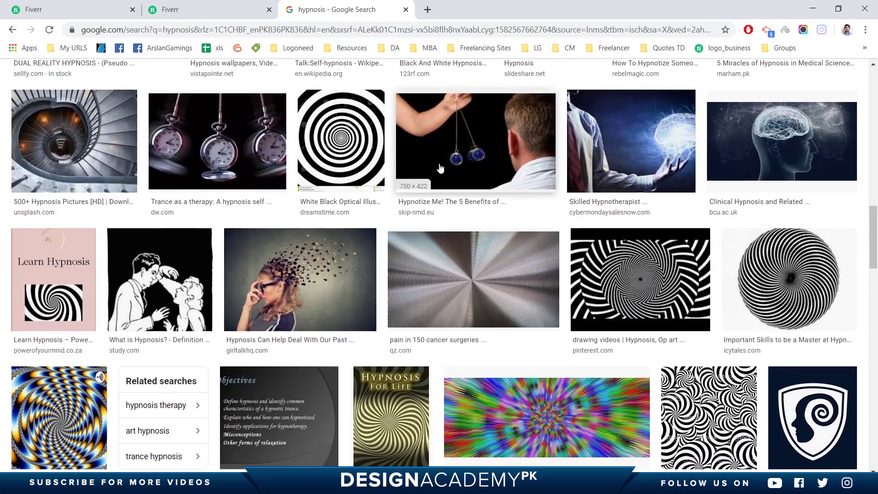
{"action": "scroll", "coordinate": [293, 238], "scroll_direction": "down", "scroll_amount": 5}
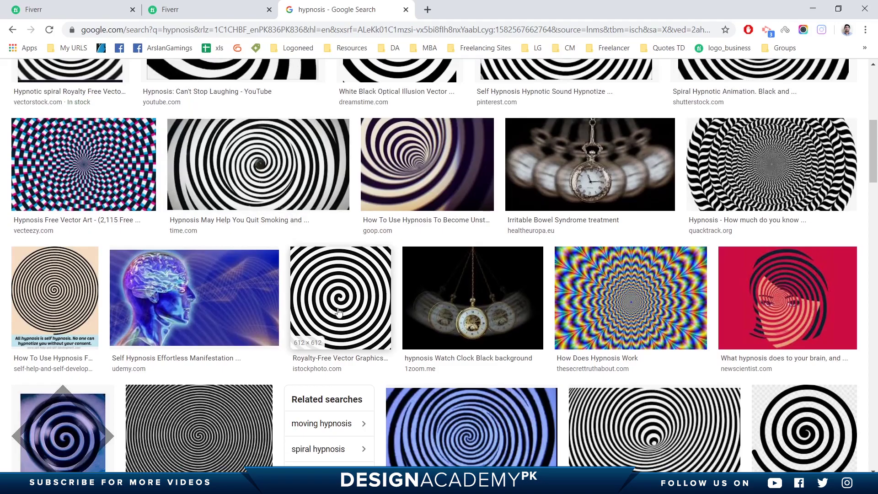
{"action": "scroll", "coordinate": [338, 312], "scroll_direction": "down", "scroll_amount": 1}
{"action": "scroll", "coordinate": [338, 312], "scroll_direction": "down", "scroll_amount": 8}
{"action": "scroll", "coordinate": [338, 312], "scroll_direction": "down", "scroll_amount": 3}
{"action": "scroll", "coordinate": [338, 312], "scroll_direction": "down", "scroll_amount": 5}
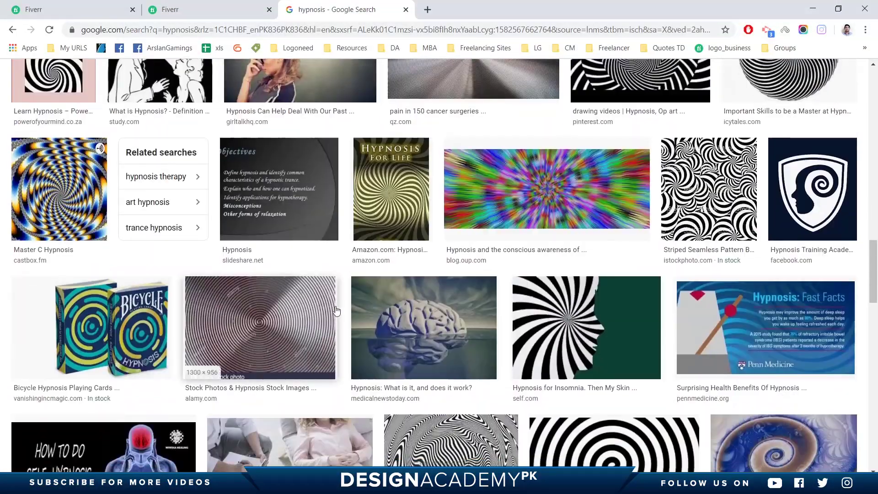
{"action": "scroll", "coordinate": [336, 311], "scroll_direction": "down", "scroll_amount": 6}
{"action": "scroll", "coordinate": [347, 293], "scroll_direction": "up", "scroll_amount": 2}
{"action": "scroll", "coordinate": [376, 256], "scroll_direction": "up", "scroll_amount": 5}
{"action": "scroll", "coordinate": [425, 201], "scroll_direction": "up", "scroll_amount": 15}
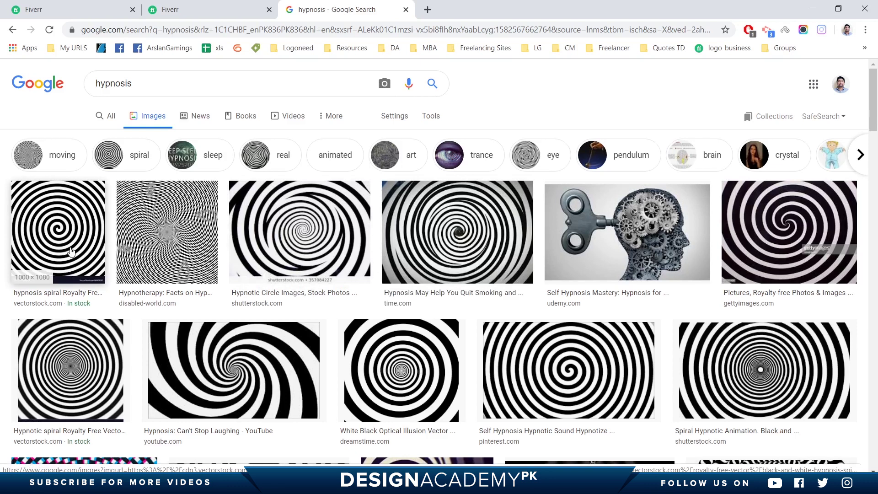
{"action": "left_click", "coordinate": [66, 225]}
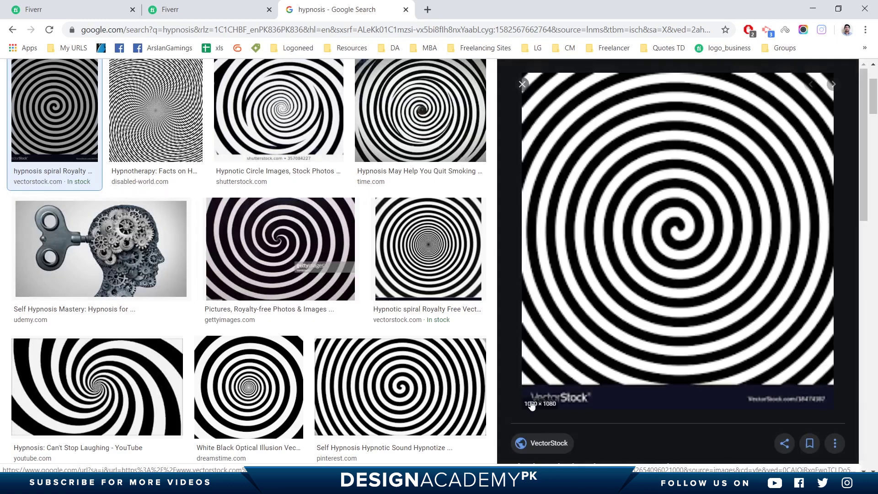
Download the spiral's JPG preview 18474187.jpg from VectorStock and place it on the artboard.
{"action": "left_click", "coordinate": [613, 157]}
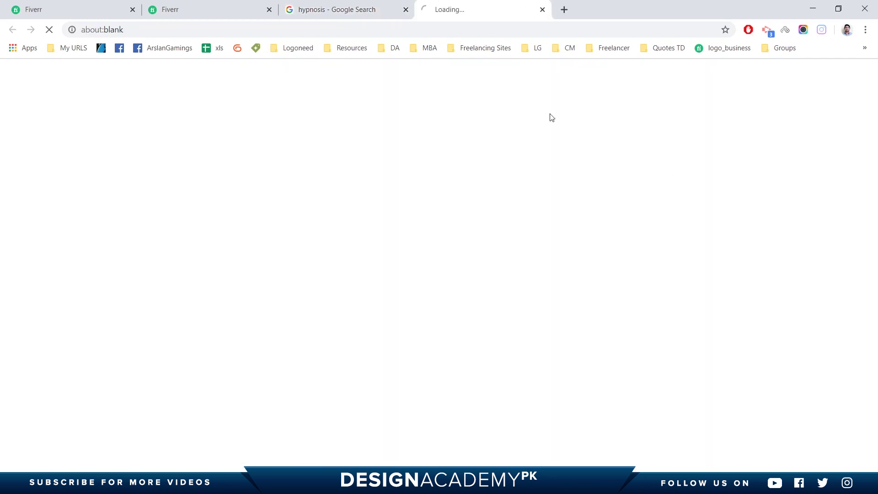
{"action": "mouse_move", "coordinate": [296, 292]}
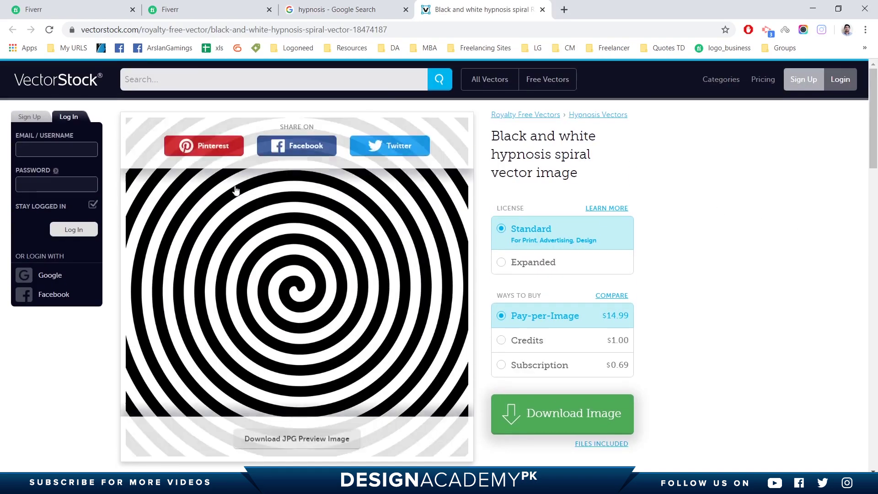
{"action": "scroll", "coordinate": [539, 222], "scroll_direction": "down", "scroll_amount": 2}
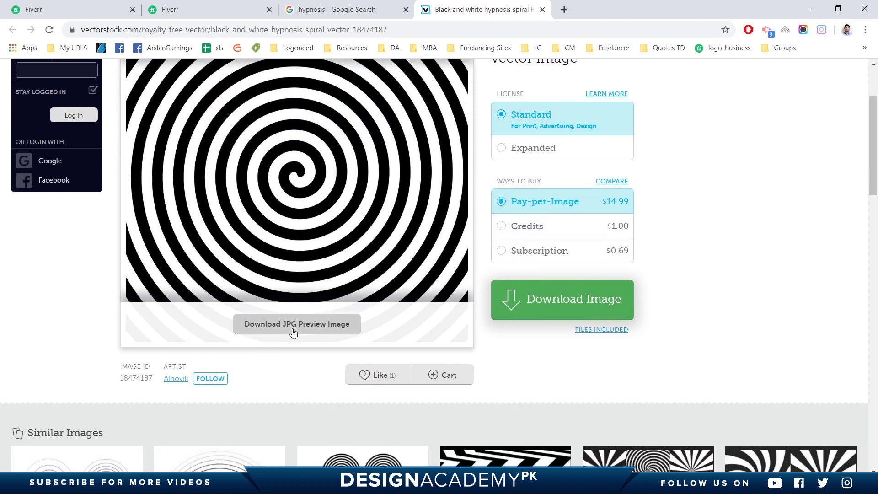
{"action": "left_click", "coordinate": [280, 333]}
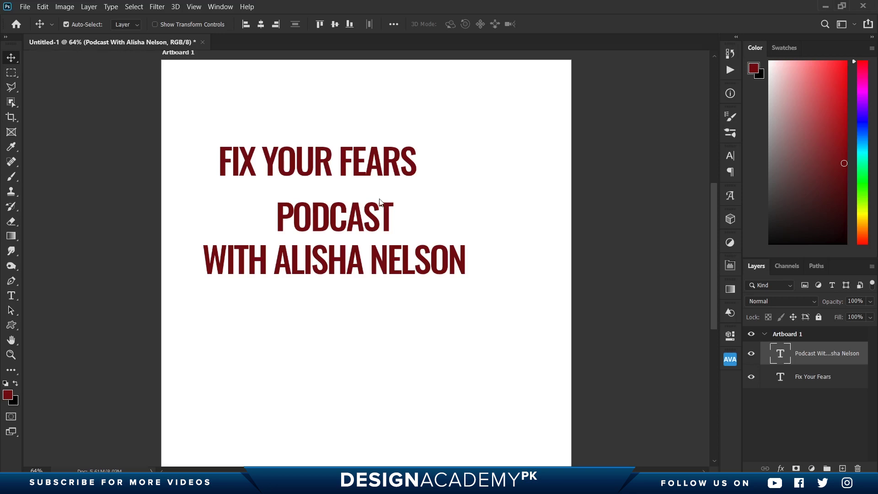
{"action": "left_click_drag", "start_coordinate": [380, 202], "coordinate": [480, 211]}
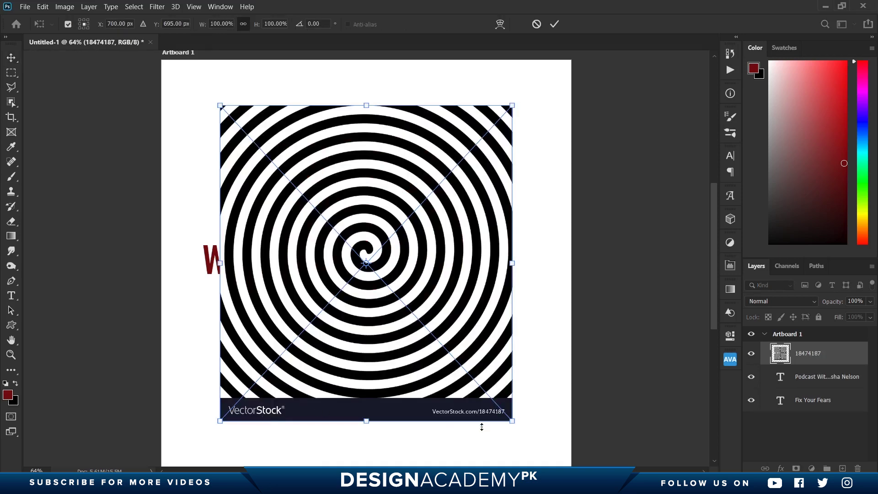
Enlarge the spiral to cover the whole square artboard and nudge it 36 px right.
{"action": "left_click_drag", "start_coordinate": [514, 422], "coordinate": [613, 464]}
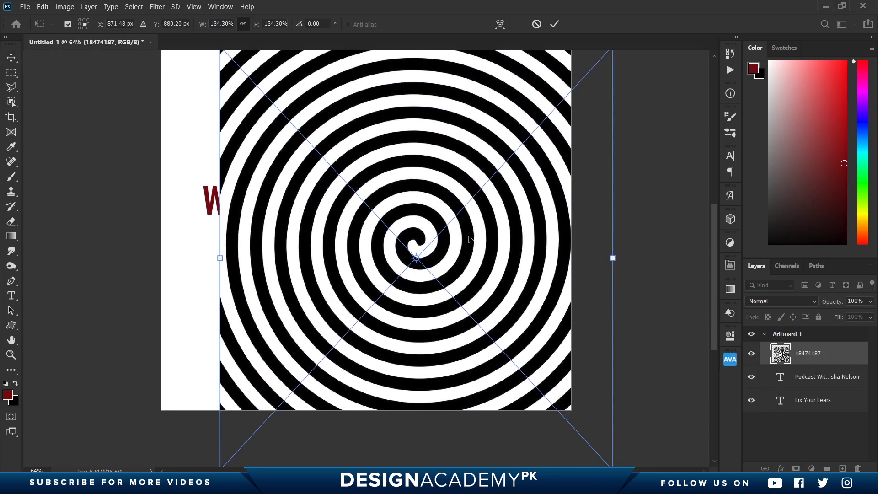
{"action": "left_click_drag", "start_coordinate": [396, 245], "coordinate": [396, 284]}
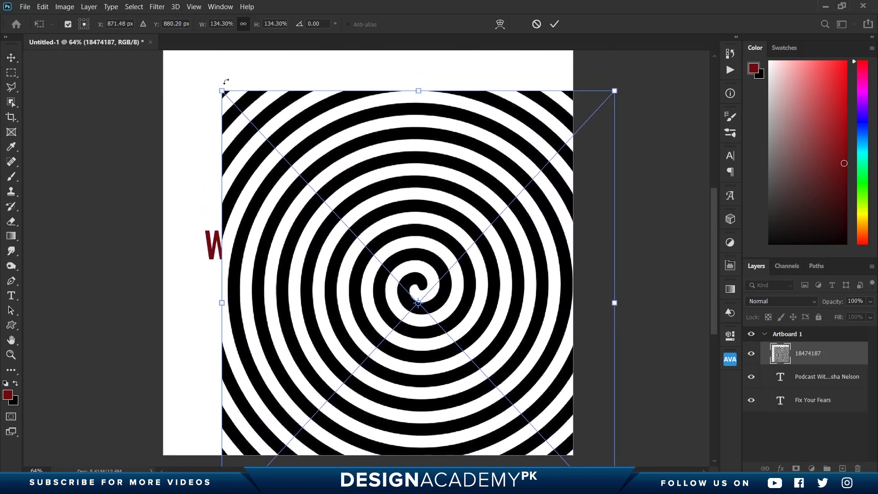
{"action": "left_click_drag", "start_coordinate": [226, 82], "coordinate": [160, 25]}
{"action": "left_click_drag", "start_coordinate": [399, 265], "coordinate": [365, 234]}
{"action": "key", "text": "Return"}
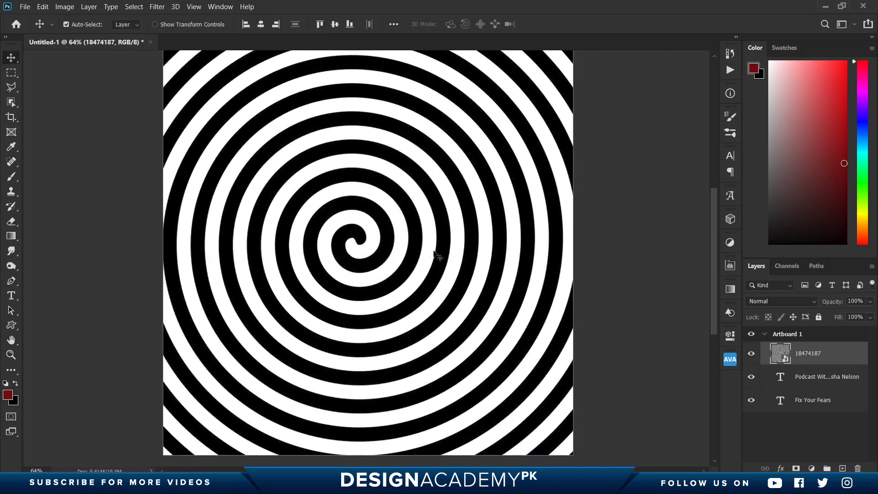
{"action": "left_click_drag", "start_coordinate": [432, 286], "coordinate": [446, 284]}
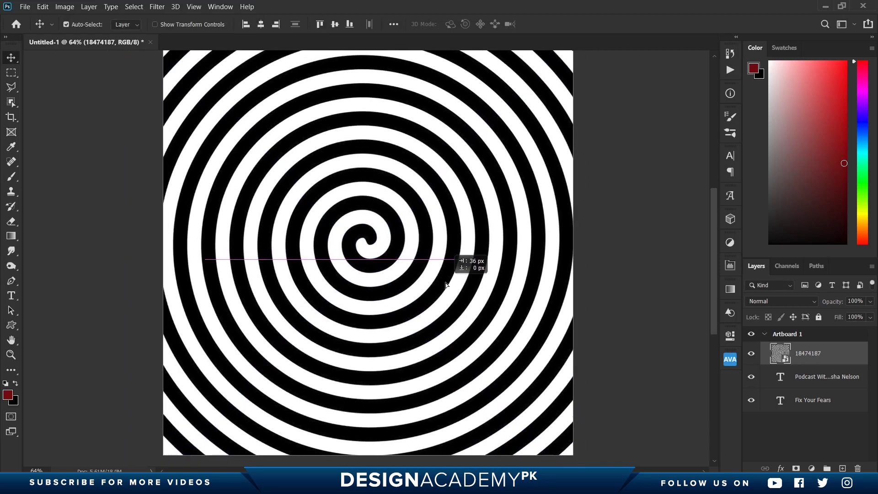
Move the podcast and Fix Your Fears text layers above the spiral layer.
{"action": "left_click_drag", "start_coordinate": [824, 376], "coordinate": [823, 350]}
{"action": "left_click_drag", "start_coordinate": [838, 403], "coordinate": [823, 342]}
{"action": "left_click", "coordinate": [817, 401]}
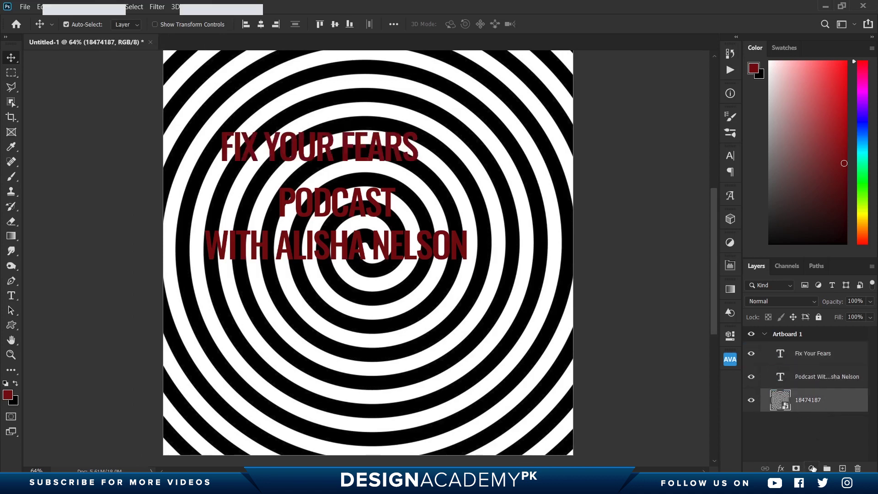
Add a blue Solid Color fill layer (0081c4).
{"action": "left_click", "coordinate": [813, 468]}
{"action": "left_click", "coordinate": [810, 266]}
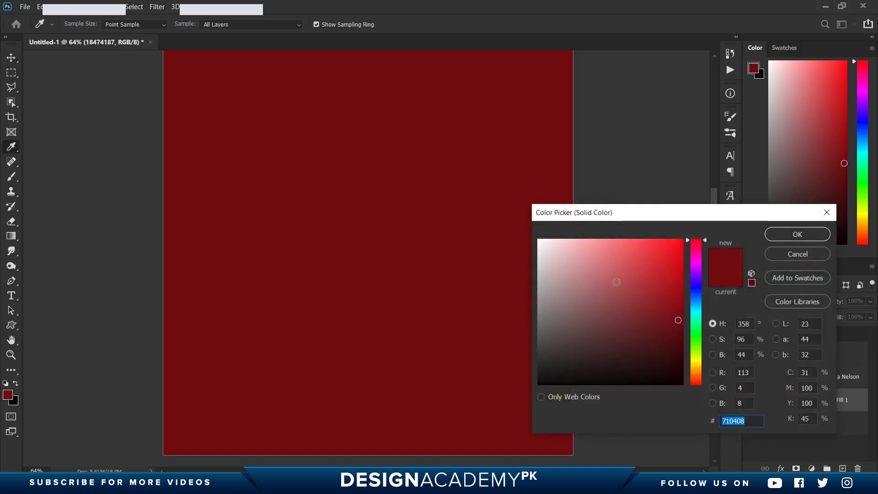
{"action": "left_click", "coordinate": [696, 308]}
{"action": "left_click", "coordinate": [683, 259]}
{"action": "left_click", "coordinate": [694, 304]}
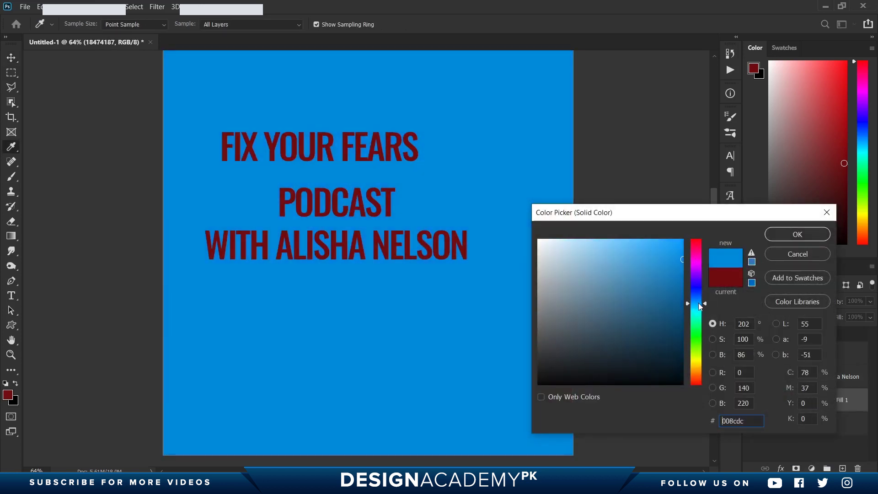
{"action": "left_click", "coordinate": [691, 300]}
{"action": "left_click", "coordinate": [683, 273]}
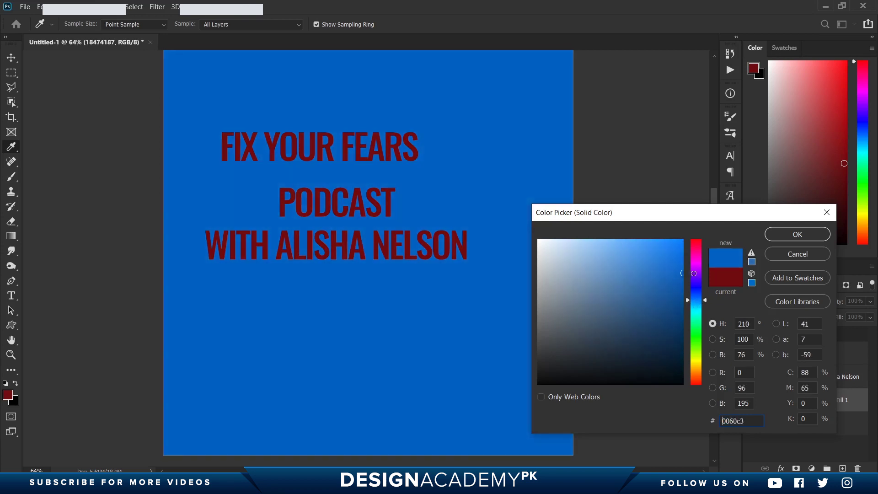
{"action": "left_click", "coordinate": [683, 272]}
{"action": "left_click_drag", "start_coordinate": [699, 302], "coordinate": [701, 306]}
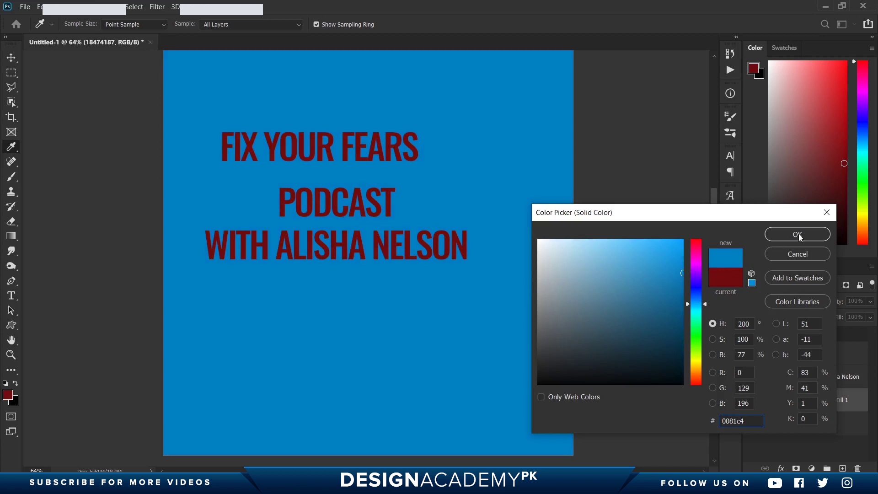
{"action": "left_click", "coordinate": [798, 234]}
Put the blue fill under the spiral, set the spiral to Multiply at 16%, and hide the text.
{"action": "left_click_drag", "start_coordinate": [837, 403], "coordinate": [828, 417]}
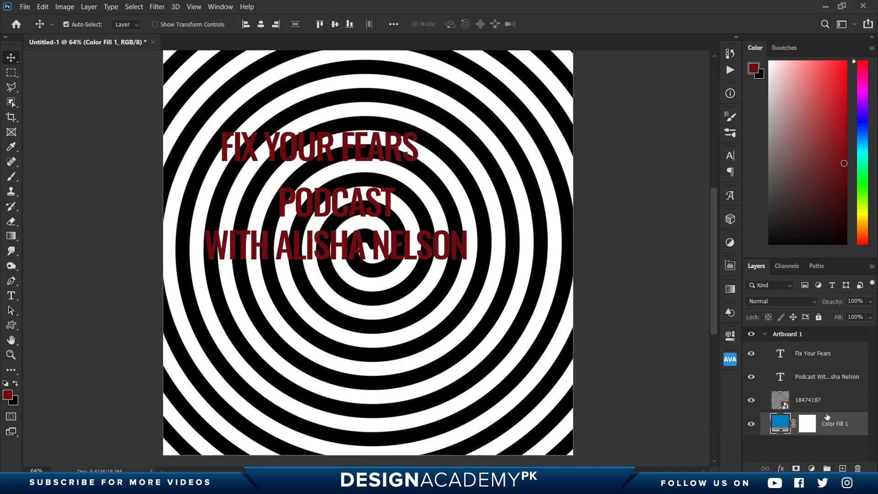
{"action": "left_click", "coordinate": [817, 404]}
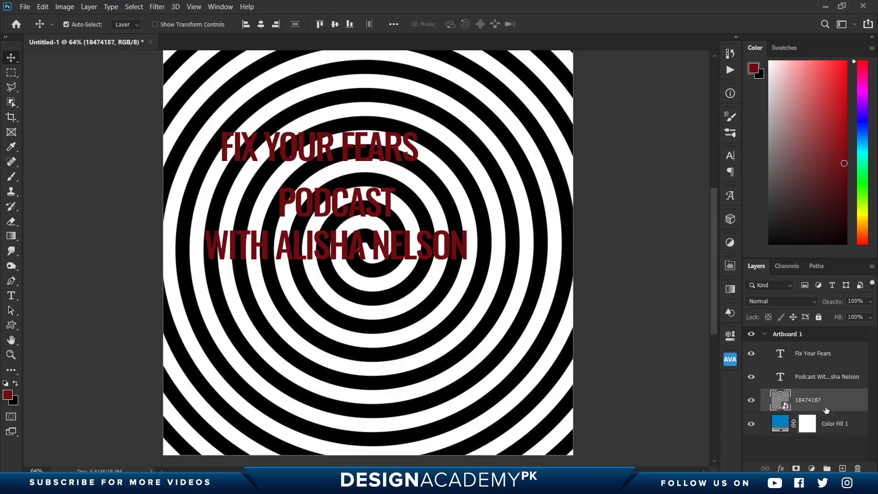
{"action": "left_click", "coordinate": [773, 298]}
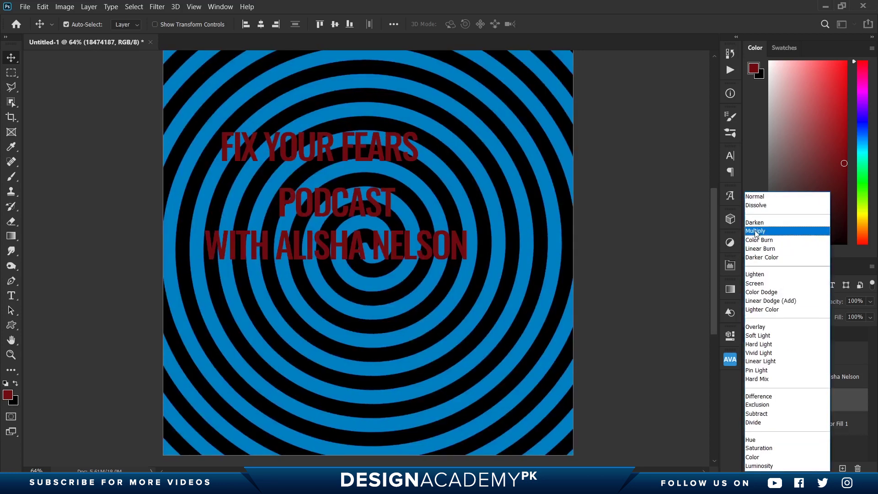
{"action": "left_click", "coordinate": [756, 231]}
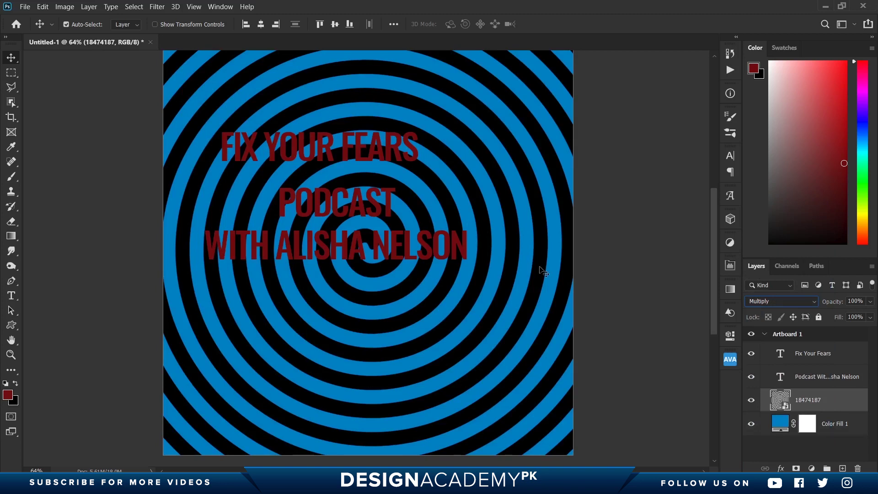
{"action": "left_click", "coordinate": [751, 376]}
{"action": "left_click", "coordinate": [751, 353]}
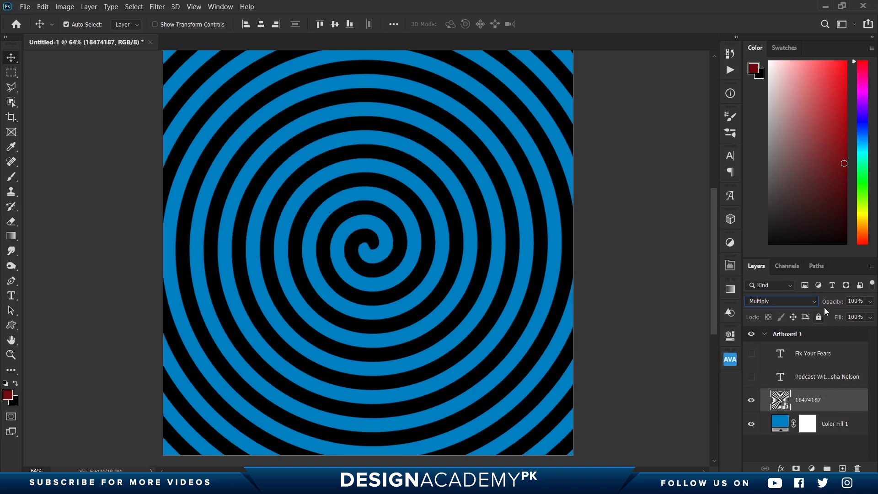
{"action": "left_click_drag", "start_coordinate": [832, 305], "coordinate": [791, 306]}
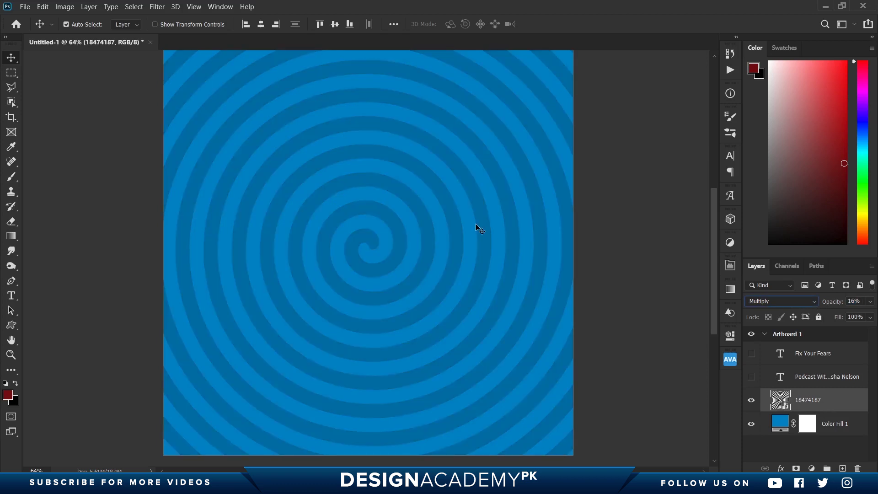
{"action": "left_click", "coordinate": [841, 434]}
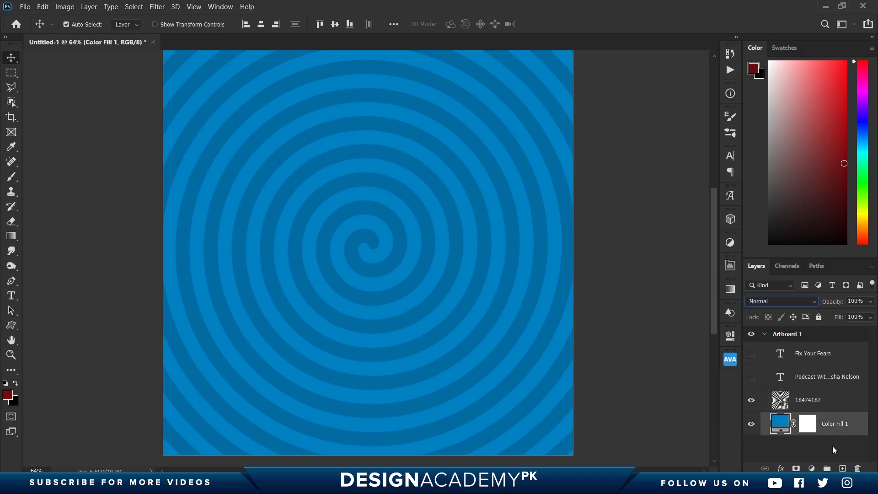
{"action": "left_click", "coordinate": [812, 469]}
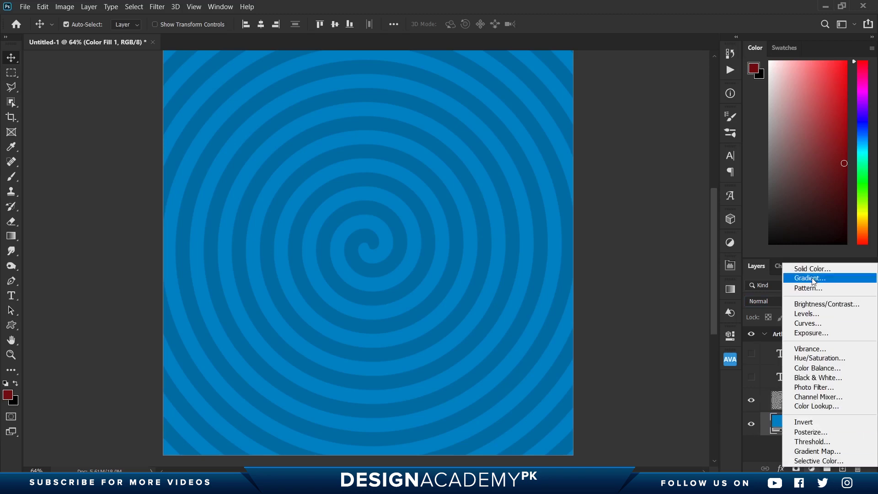
Add a Gradient Fill layer with its left stop set to bright blue 00aeff.
{"action": "left_click", "coordinate": [822, 277]}
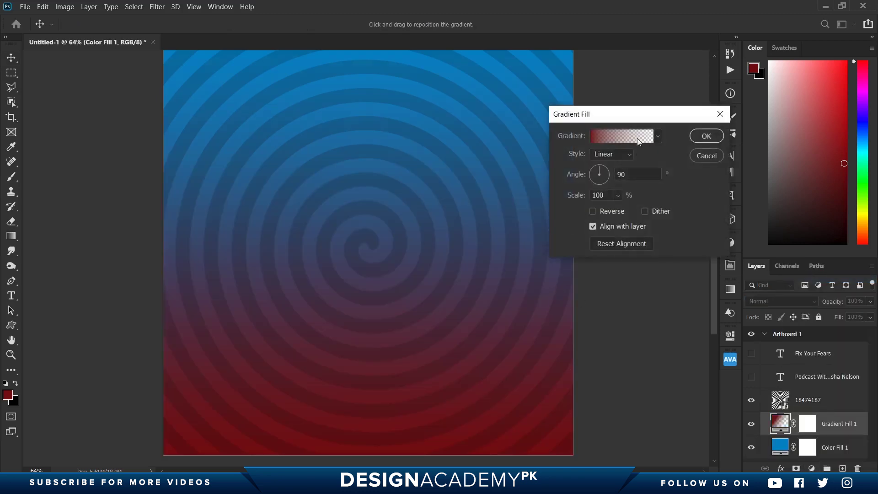
{"action": "left_click", "coordinate": [658, 136]}
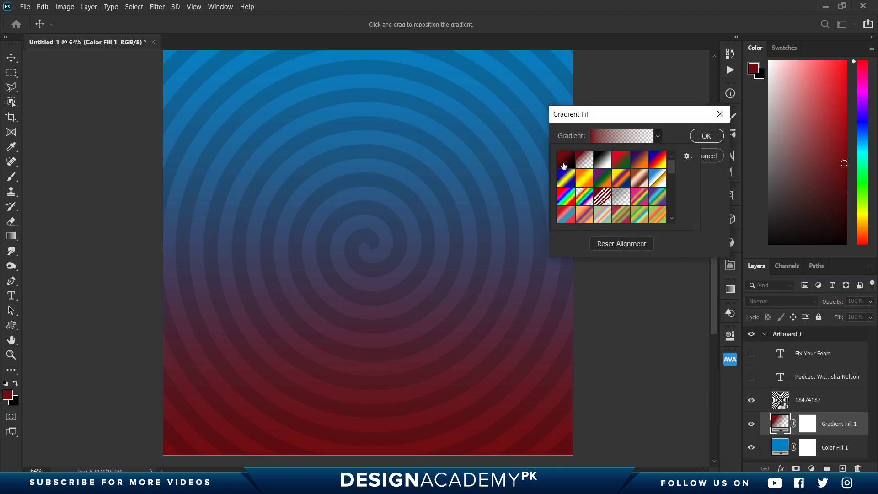
{"action": "left_click", "coordinate": [565, 166]}
{"action": "left_click", "coordinate": [618, 119]}
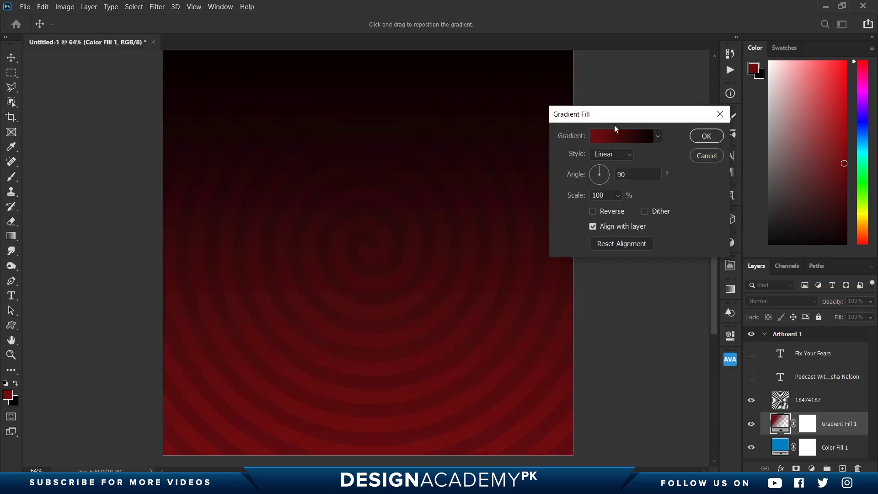
{"action": "left_click", "coordinate": [609, 138]}
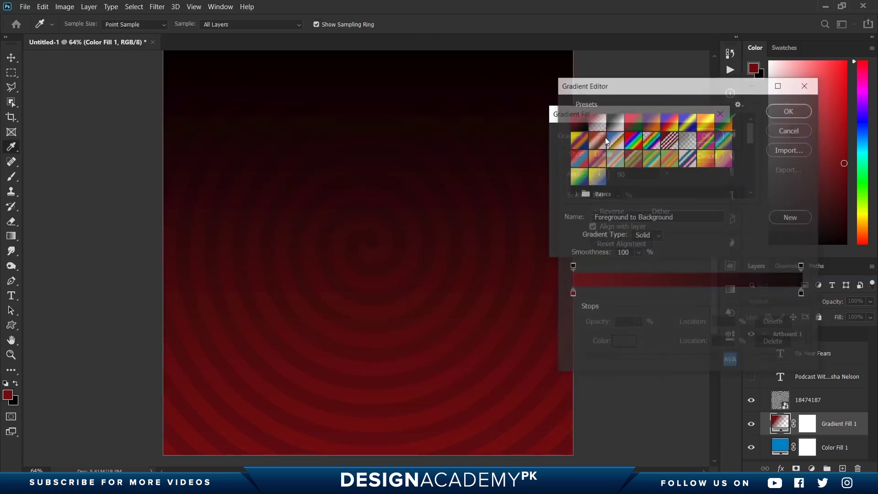
{"action": "left_click", "coordinate": [572, 295]}
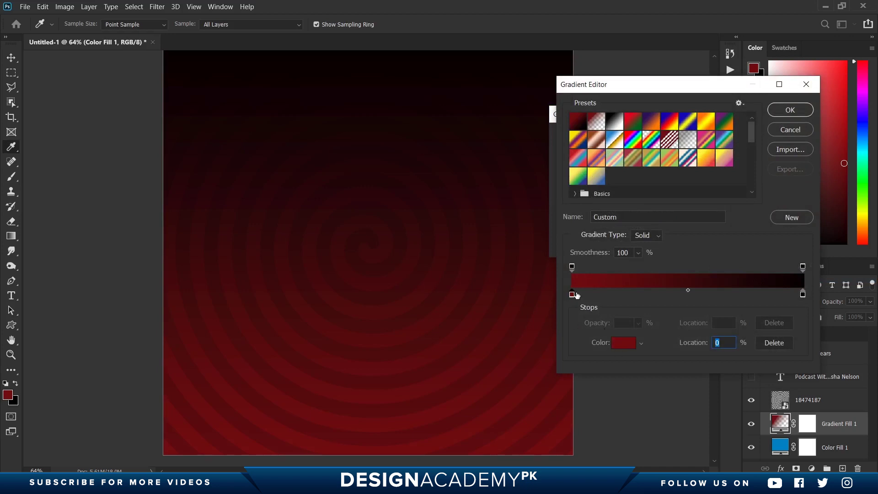
{"action": "left_click", "coordinate": [623, 343]}
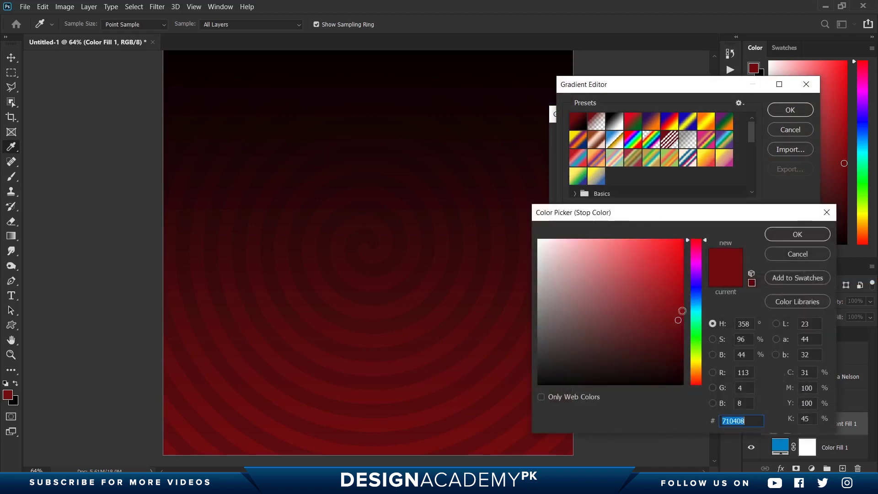
{"action": "type", "text": "00aeff"}
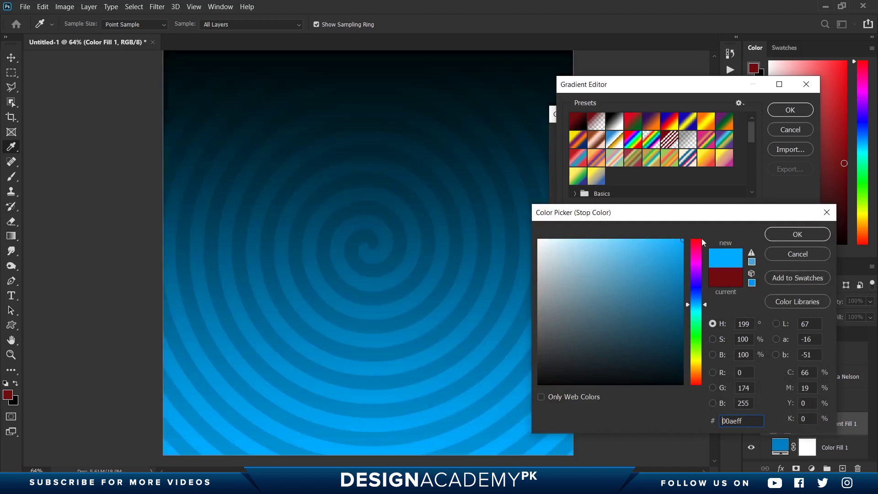
{"action": "left_click", "coordinate": [786, 238]}
Set the gradient's right stop to dark blue and accept the edited gradient.
{"action": "left_click", "coordinate": [803, 294]}
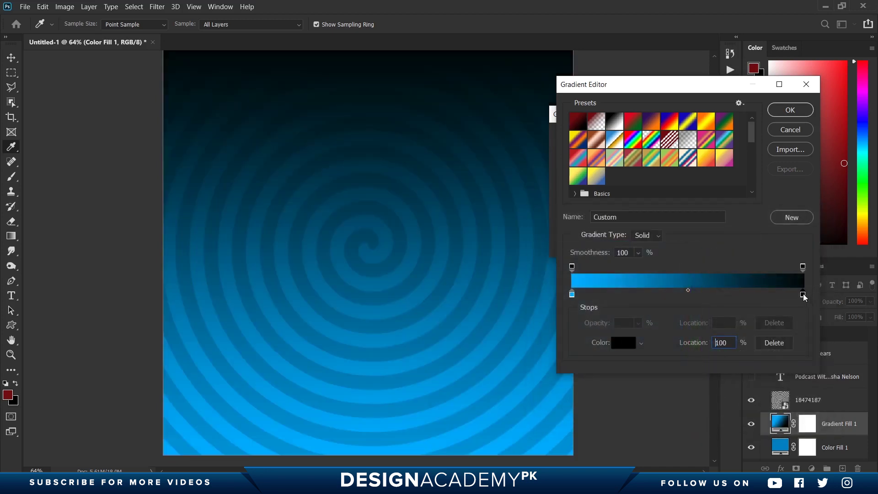
{"action": "left_click", "coordinate": [629, 344]}
{"action": "left_click", "coordinate": [699, 297]}
{"action": "left_click", "coordinate": [684, 326]}
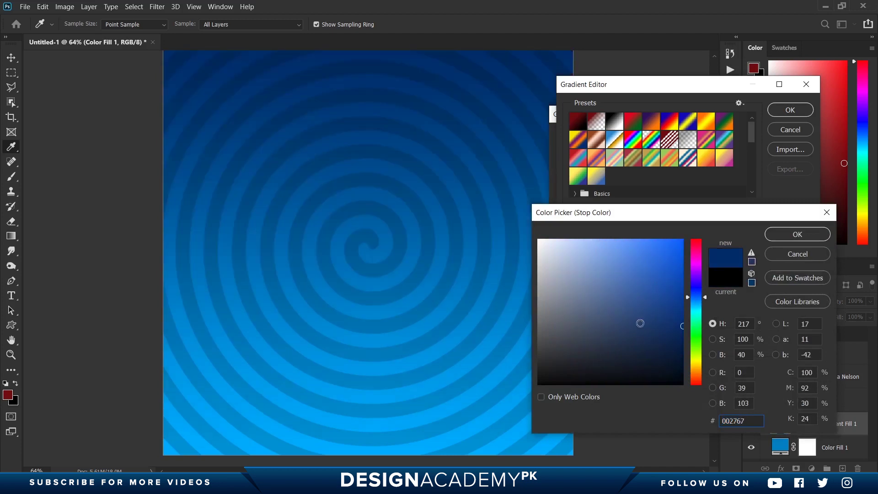
{"action": "left_click", "coordinate": [796, 234]}
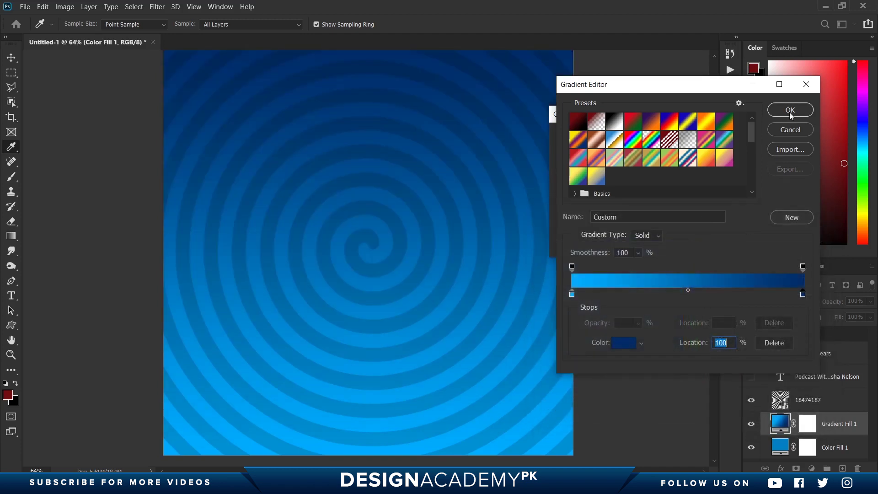
{"action": "left_click", "coordinate": [790, 110]}
Make the gradient radial at 210% scale, apply it, and compare with it hidden.
{"action": "left_click", "coordinate": [605, 156]}
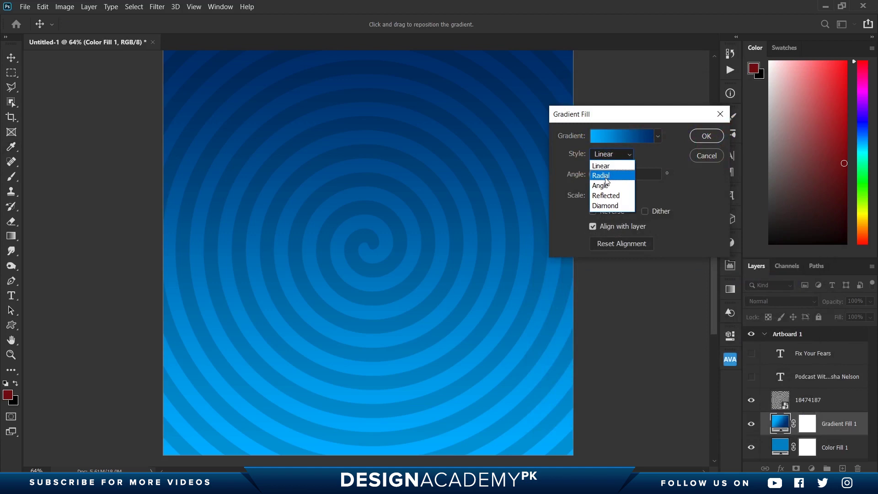
{"action": "left_click", "coordinate": [607, 169]}
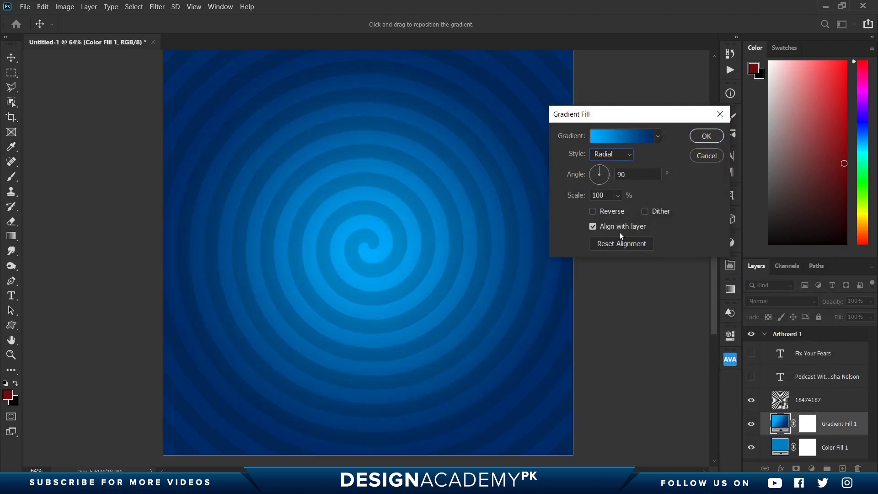
{"action": "left_click", "coordinate": [618, 196]}
{"action": "left_click_drag", "start_coordinate": [620, 211], "coordinate": [624, 211]}
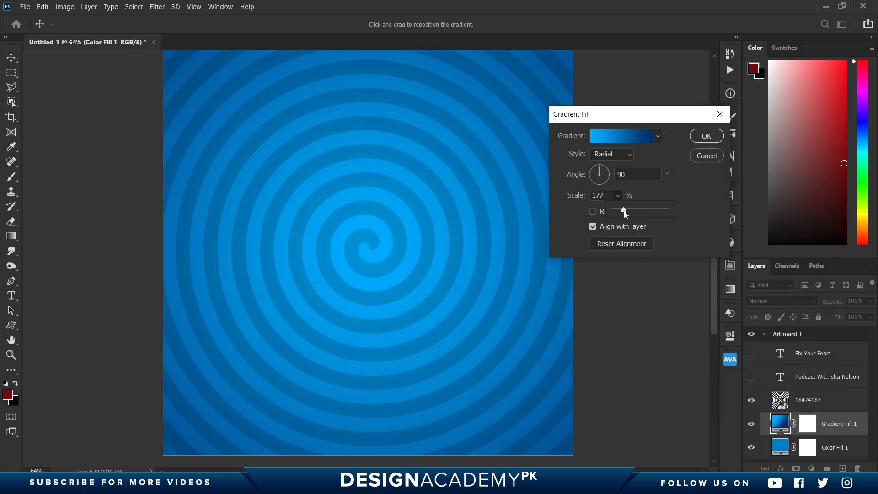
{"action": "left_click", "coordinate": [706, 136]}
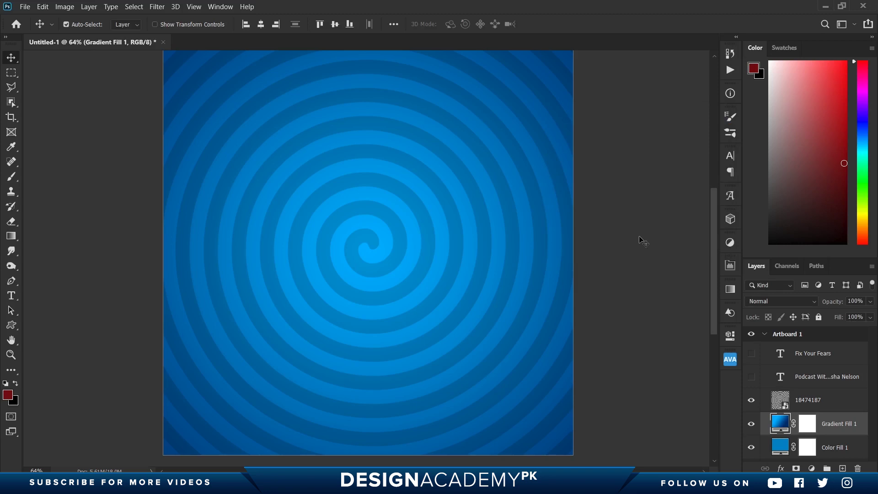
{"action": "left_click", "coordinate": [751, 425]}
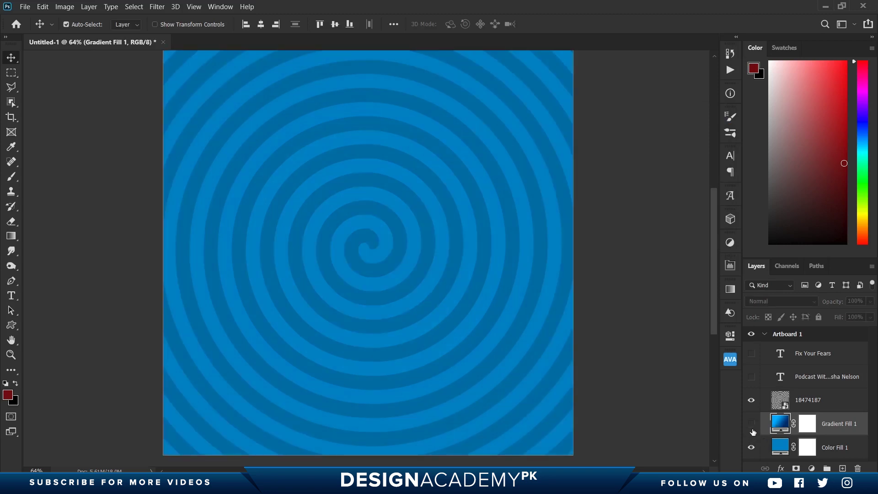
{"action": "left_click", "coordinate": [753, 429]}
{"action": "left_click", "coordinate": [752, 428]}
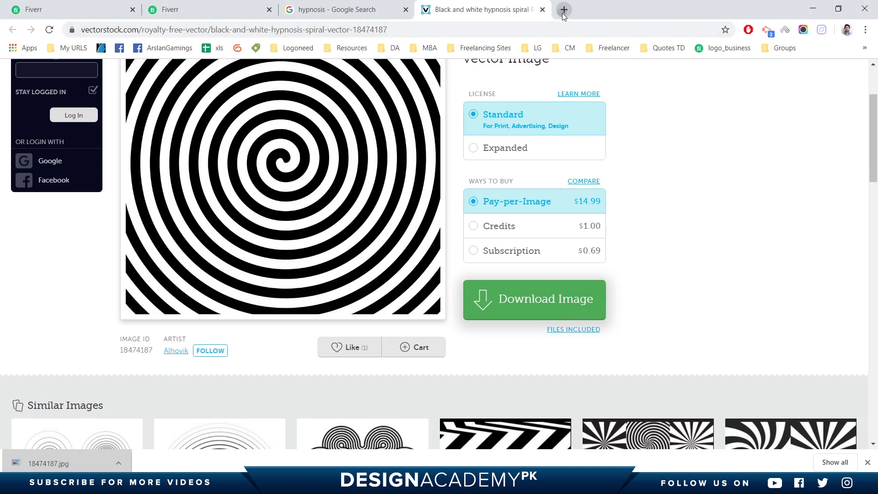
Search freepik.com for 'brain' limited to free vectors.
{"action": "left_click", "coordinate": [563, 10]}
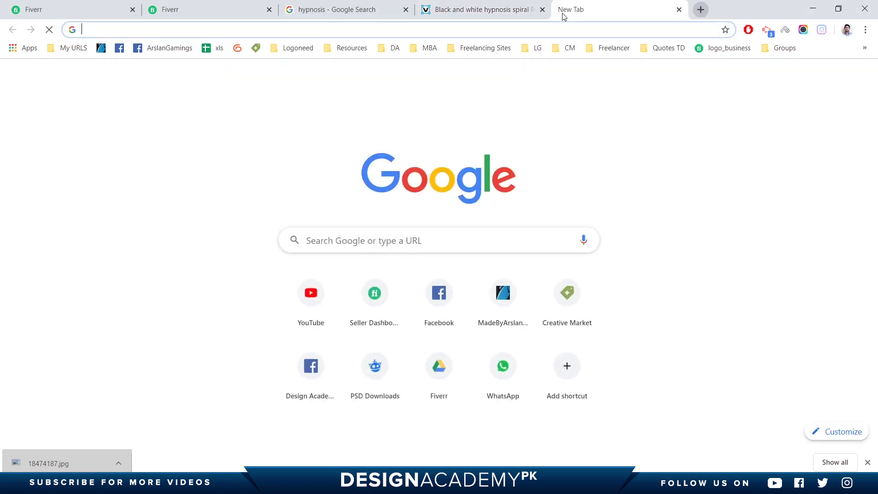
{"action": "type", "text": "freepik.com"}
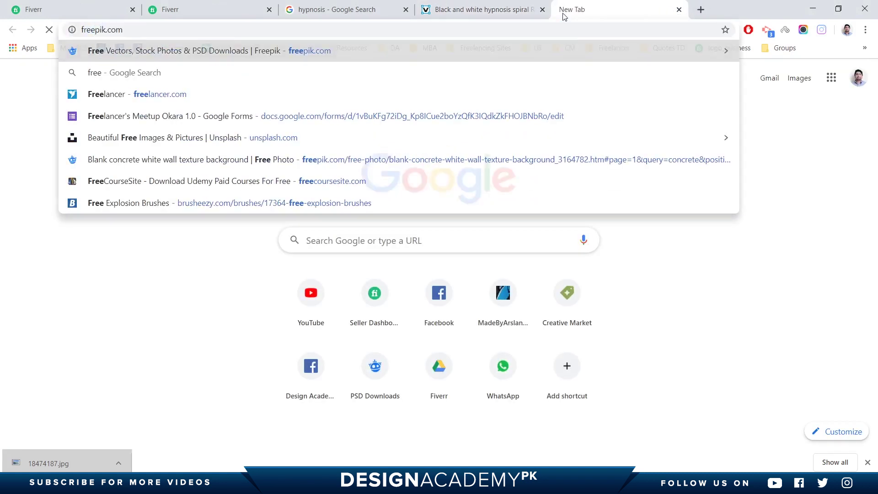
{"action": "key", "text": "Return"}
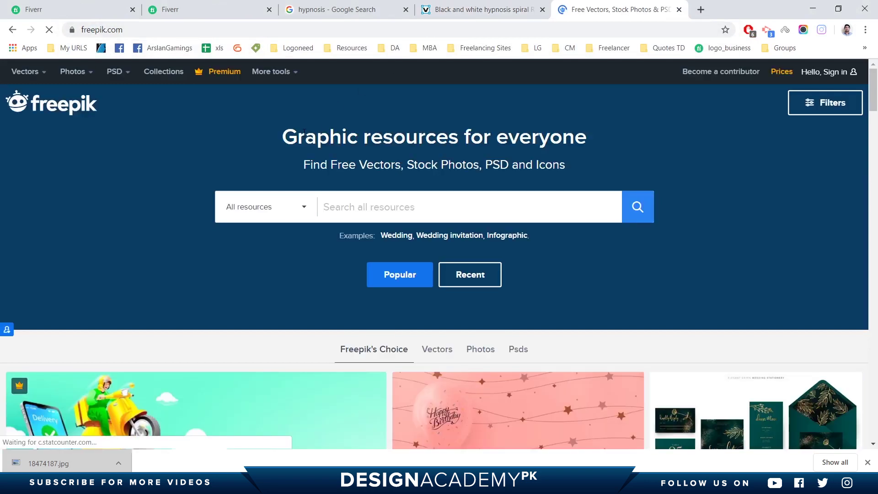
{"action": "type", "text": "brain"}
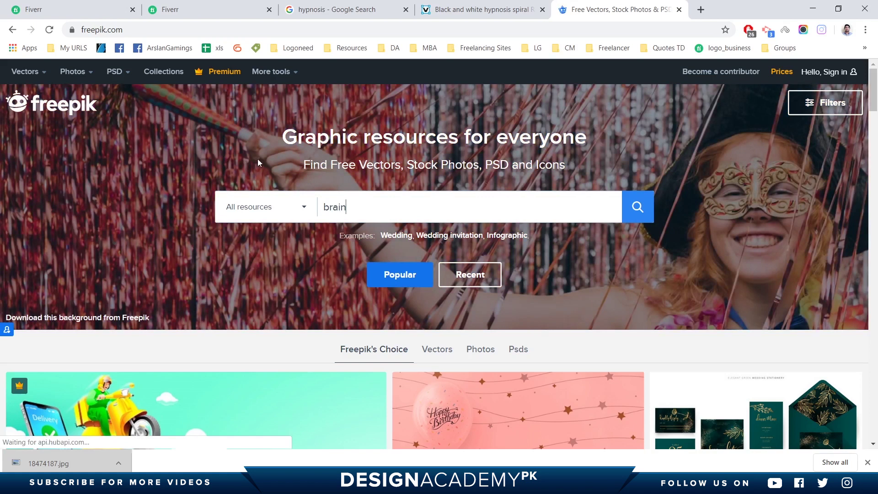
{"action": "left_click", "coordinate": [306, 208]}
{"action": "left_click", "coordinate": [242, 280]}
{"action": "left_click", "coordinate": [251, 321]}
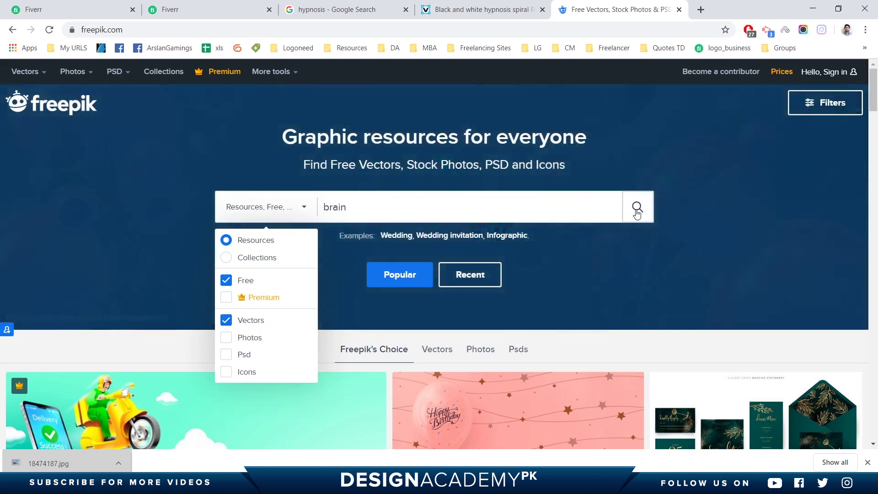
{"action": "left_click", "coordinate": [638, 211]}
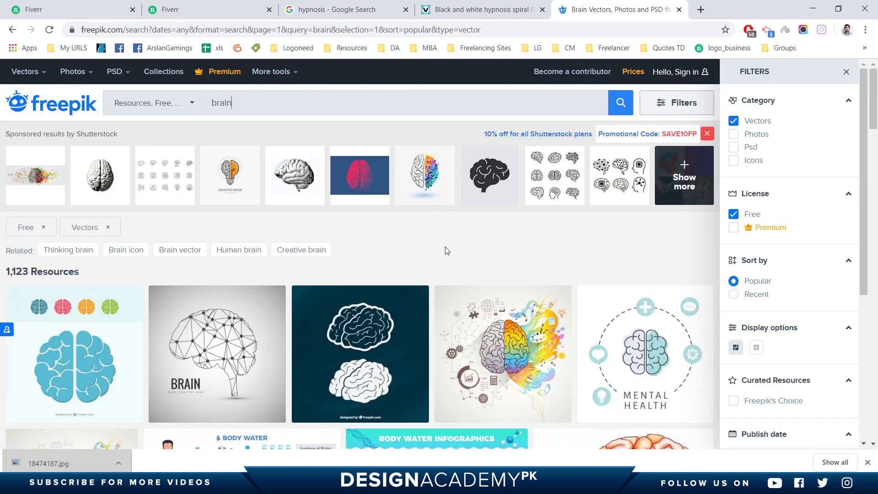
Download the free Lineal brain design vector.
{"action": "mouse_move", "coordinate": [217, 353]}
{"action": "middle_click", "coordinate": [205, 365]}
{"action": "left_click", "coordinate": [682, 9]}
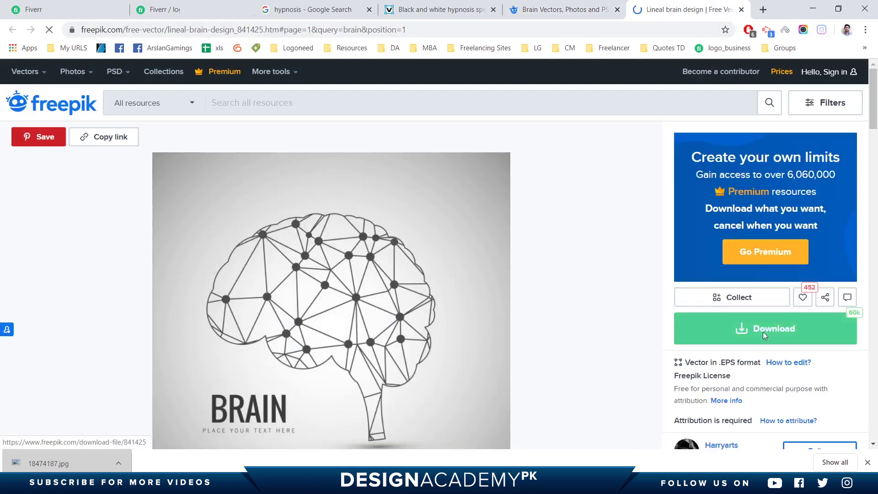
{"action": "left_click", "coordinate": [763, 334]}
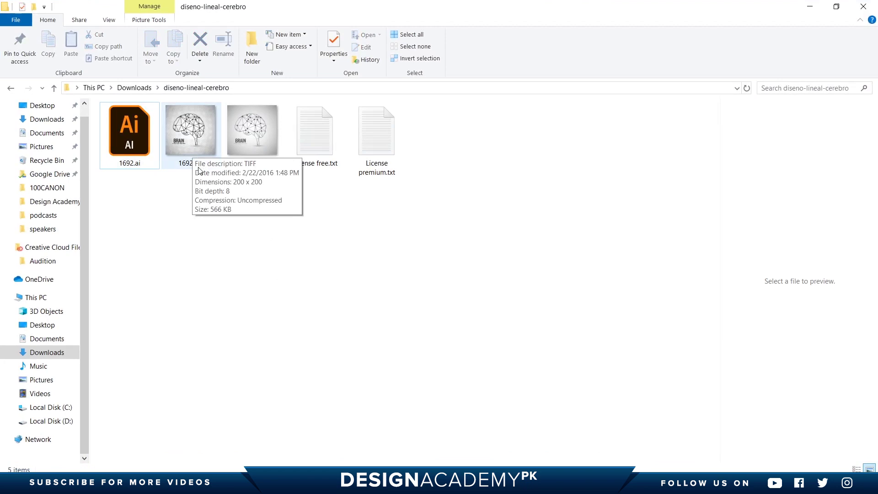
Preview 1692.eps and 1692.jpg, then open 1692.ai in Illustrator.
{"action": "left_click", "coordinate": [199, 171]}
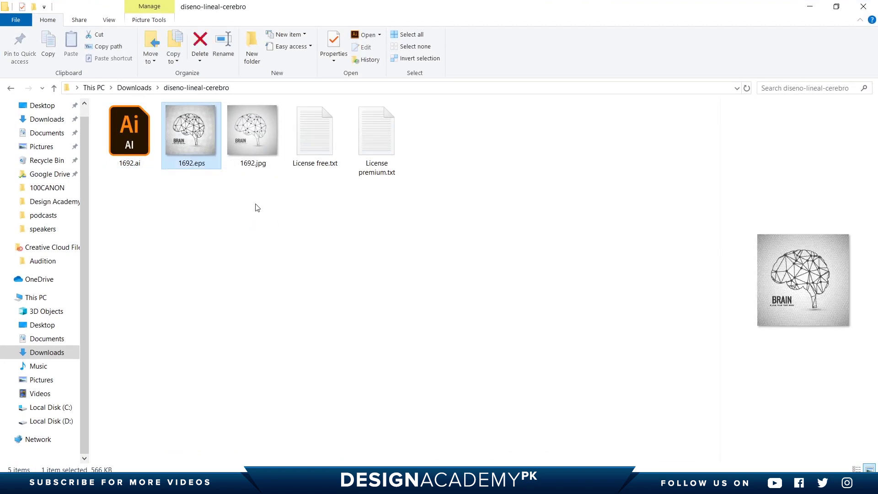
{"action": "left_click", "coordinate": [249, 151]}
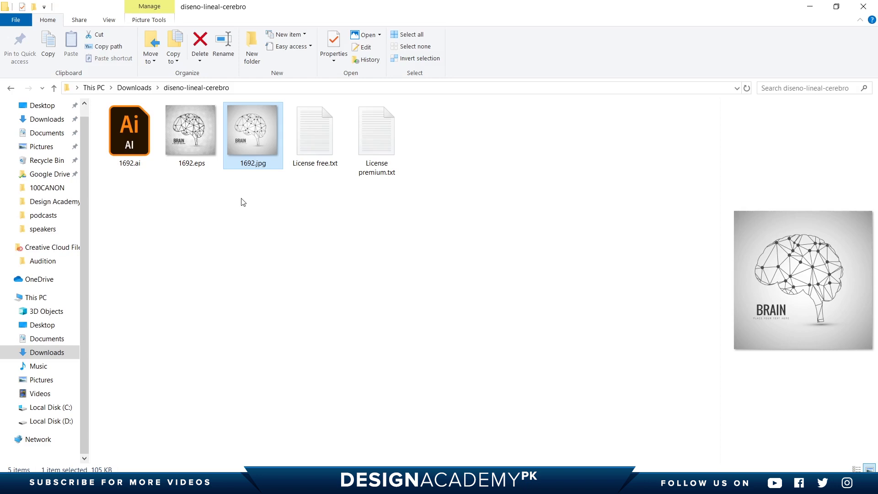
{"action": "double_click", "coordinate": [129, 133]}
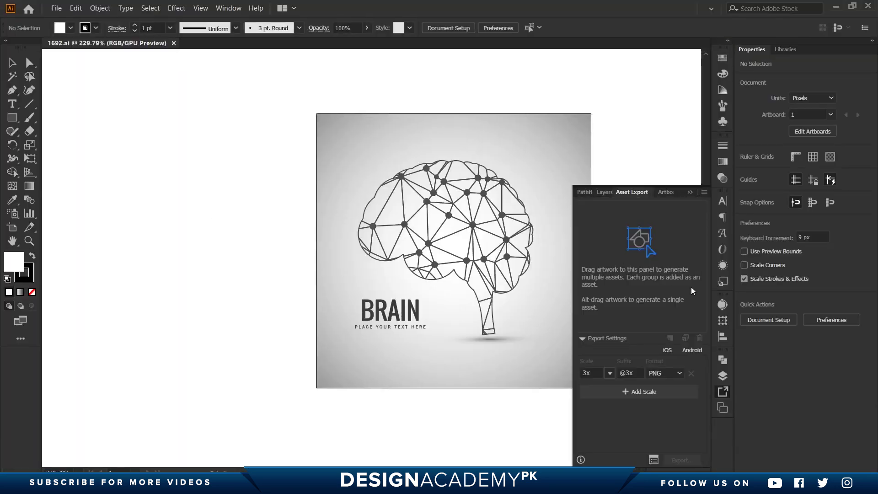
Close the export panel and ungroup the brain line art from its grey background.
{"action": "left_click", "coordinate": [722, 391]}
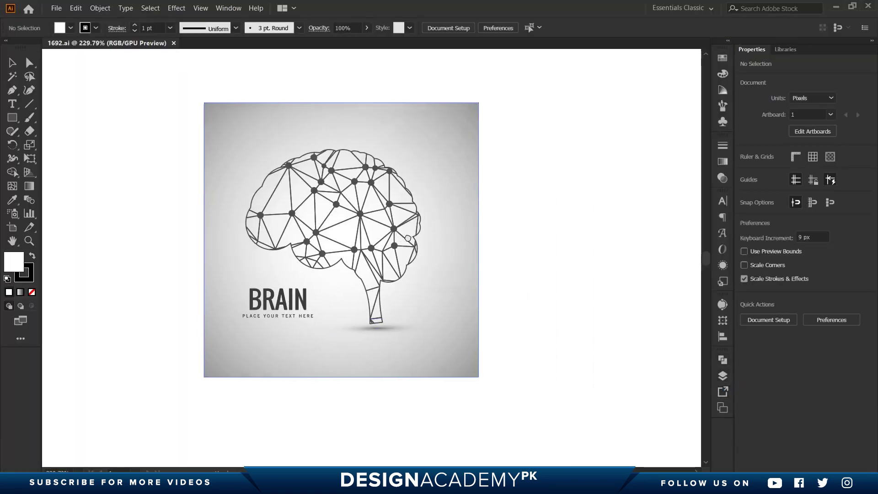
{"action": "left_click", "coordinate": [361, 232]}
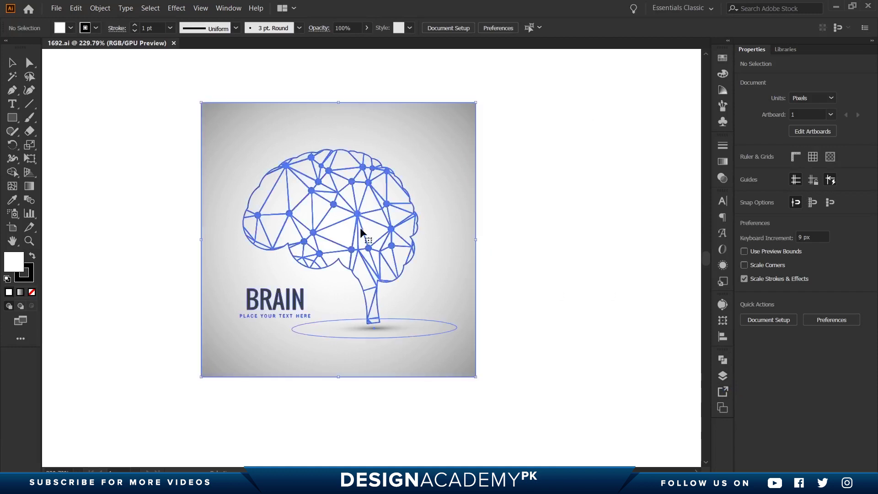
{"action": "right_click", "coordinate": [346, 207]}
{"action": "left_click", "coordinate": [399, 290]}
Move the brain lines beside the artboard and copy them.
{"action": "left_click", "coordinate": [538, 289]}
{"action": "left_click_drag", "start_coordinate": [392, 294], "coordinate": [658, 288]}
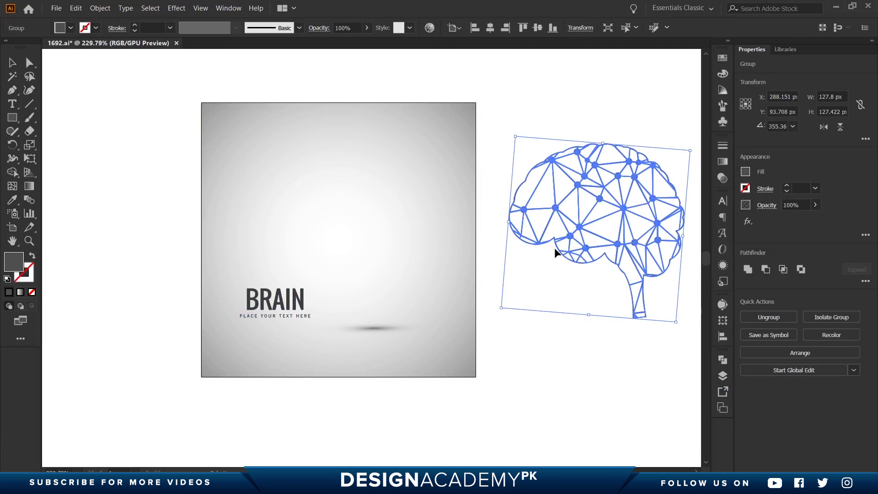
{"action": "left_click", "coordinate": [76, 8]}
{"action": "left_click", "coordinate": [91, 56]}
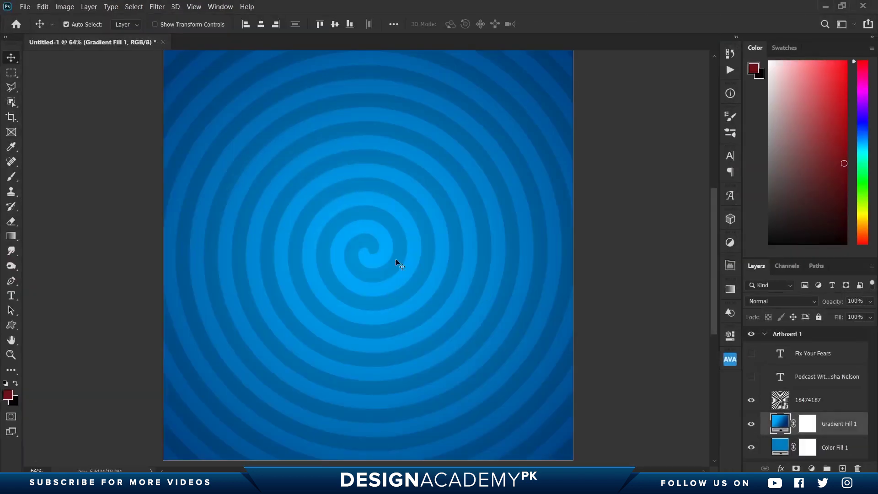
Paste the brain line art into the Photoshop cover as a Smart Object.
{"action": "left_click", "coordinate": [43, 6]}
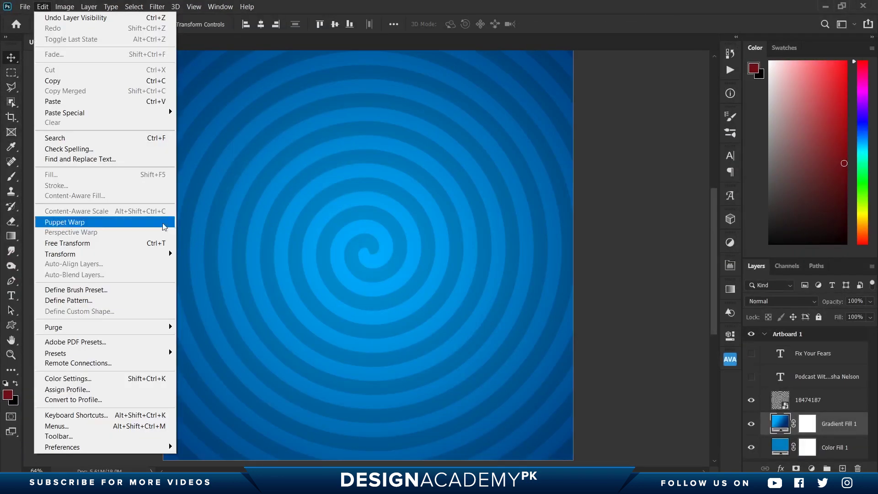
{"action": "left_click", "coordinate": [54, 101]}
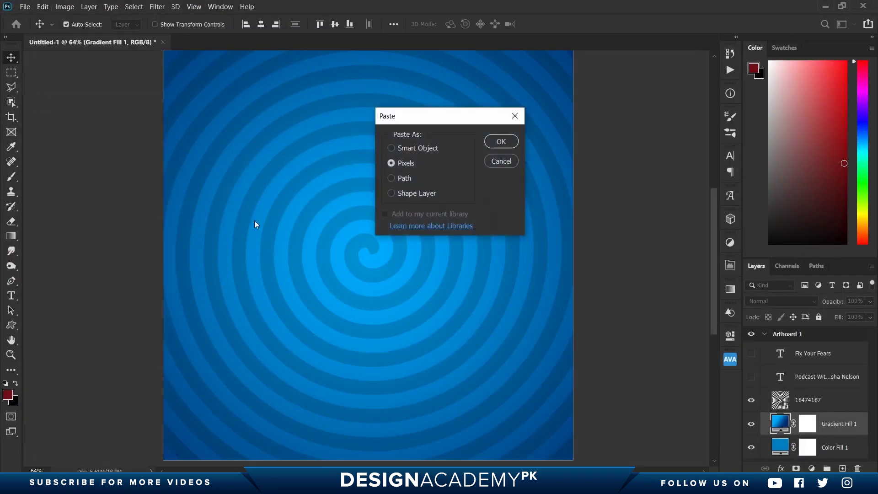
{"action": "left_click", "coordinate": [421, 146]}
{"action": "left_click", "coordinate": [501, 142]}
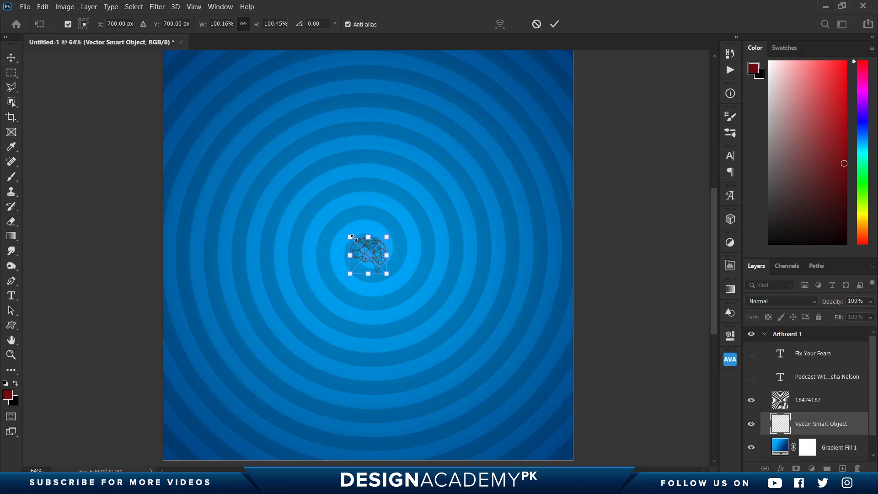
Scale the brain up to cover the spiral and center it.
{"action": "left_click_drag", "start_coordinate": [352, 238], "coordinate": [132, 112]}
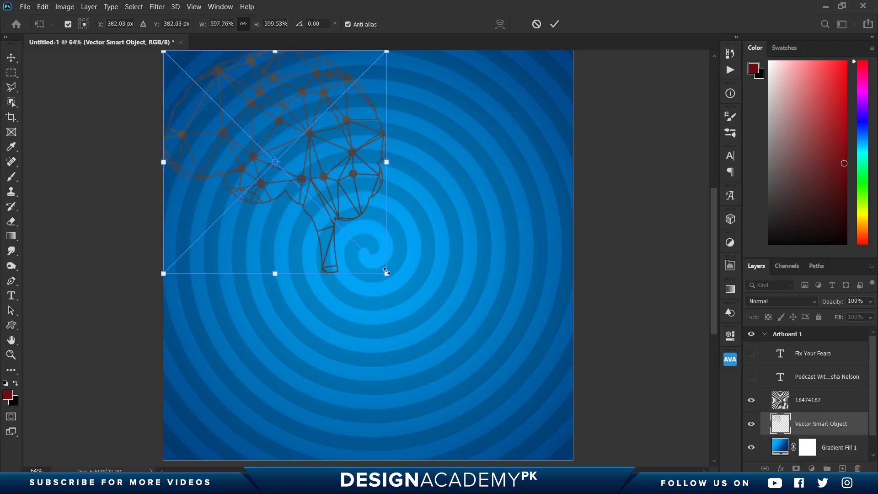
{"action": "left_click_drag", "start_coordinate": [386, 272], "coordinate": [565, 451]}
{"action": "mouse_move", "coordinate": [384, 224]}
{"action": "left_mouse_down"}
{"action": "mouse_move", "coordinate": [325, 378]}
{"action": "mouse_move", "coordinate": [307, 323]}
{"action": "left_mouse_up"}
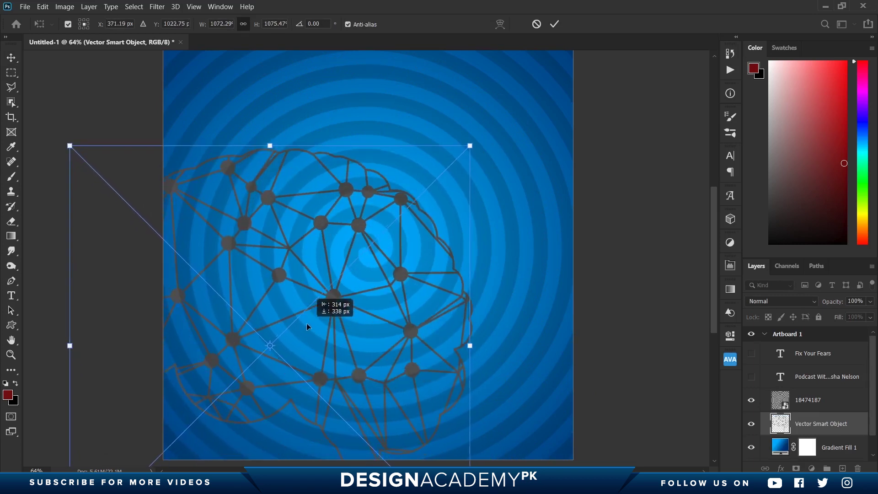
{"action": "left_click_drag", "start_coordinate": [470, 145], "coordinate": [513, 98]}
{"action": "mouse_move", "coordinate": [402, 268]}
{"action": "left_mouse_down"}
{"action": "mouse_move", "coordinate": [454, 287]}
{"action": "mouse_move", "coordinate": [472, 259]}
{"action": "left_mouse_up"}
{"action": "key", "text": "Return"}
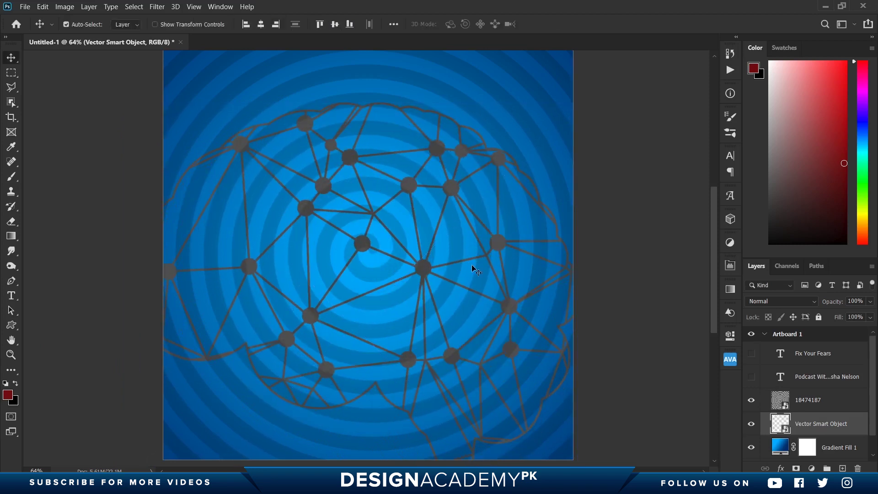
Move the brain layer above layer 18474187 and bring up its Layer Style presets.
{"action": "left_click_drag", "start_coordinate": [808, 433], "coordinate": [810, 395]}
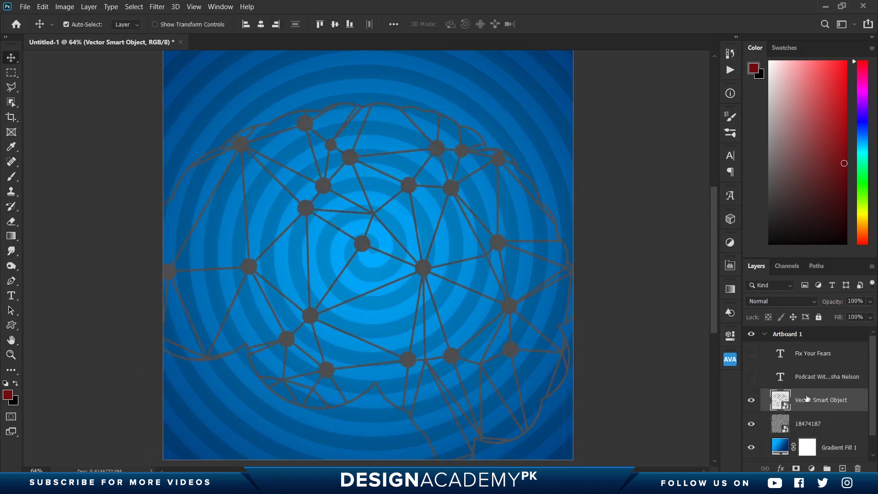
{"action": "right_click", "coordinate": [818, 400]}
{"action": "left_click", "coordinate": [730, 6]}
{"action": "left_click", "coordinate": [467, 112]}
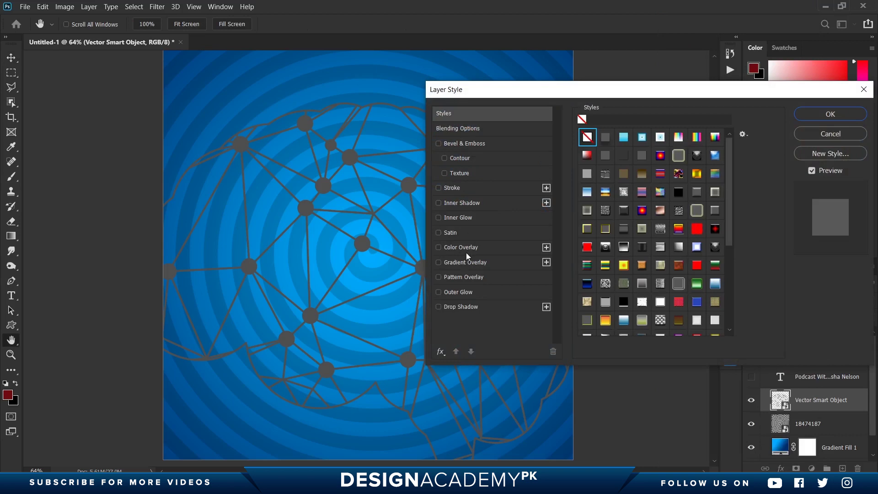
Add a white (ffffff) Color Overlay to the brain line art.
{"action": "left_click", "coordinate": [460, 248]}
{"action": "left_click", "coordinate": [697, 137]}
{"action": "type", "text": "ffffff"}
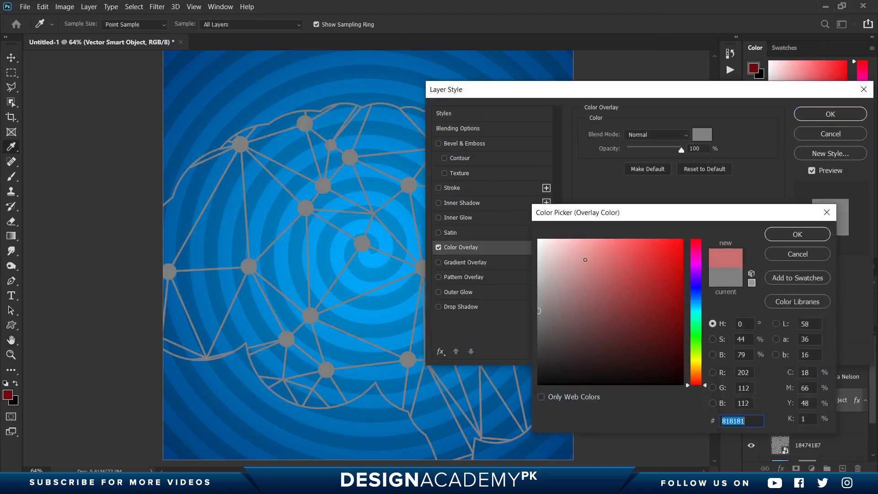
{"action": "left_click", "coordinate": [792, 236]}
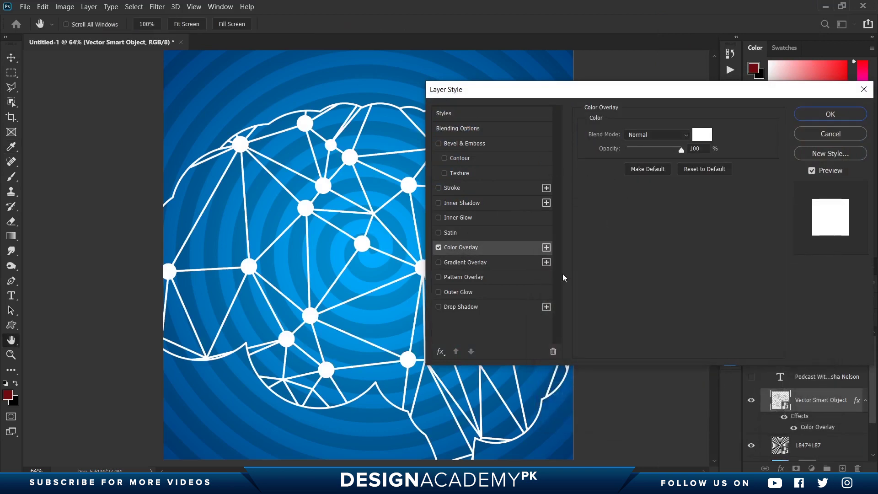
{"action": "left_click", "coordinate": [830, 114]}
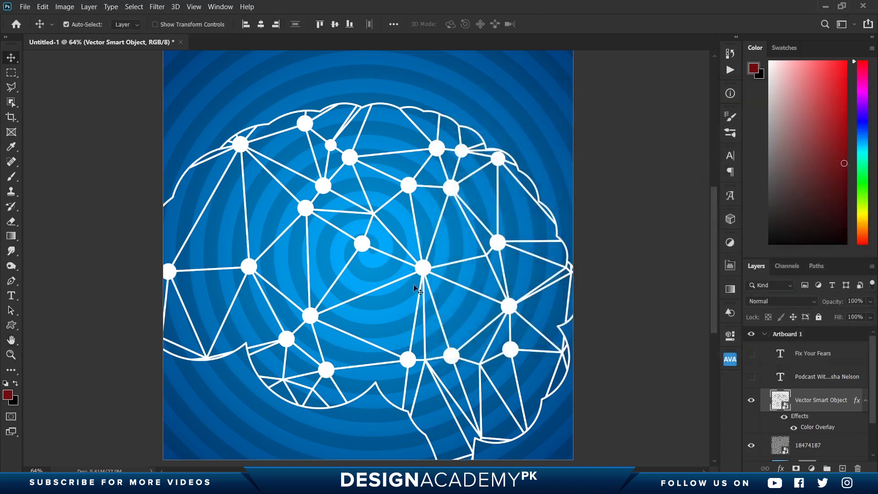
Set the brain to 40% opacity and scale it down with Free Transform.
{"action": "left_click_drag", "start_coordinate": [832, 307], "coordinate": [803, 309]}
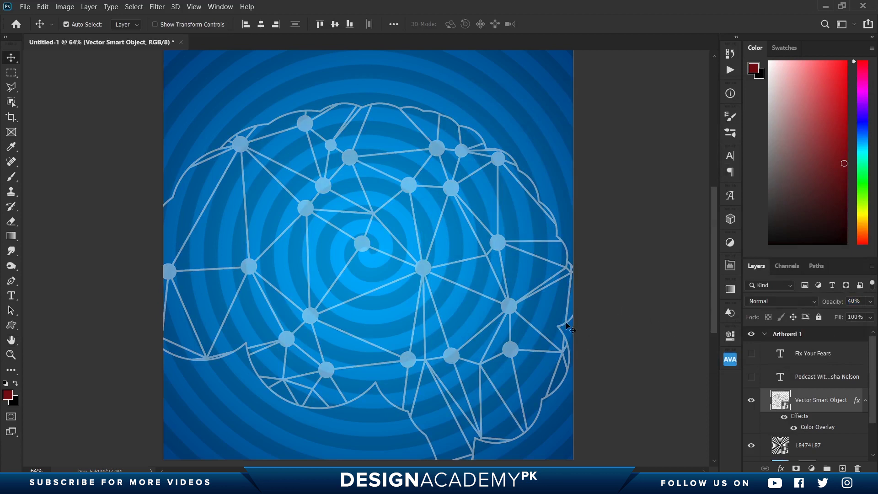
{"action": "left_click", "coordinate": [42, 6]}
{"action": "left_click", "coordinate": [67, 243]}
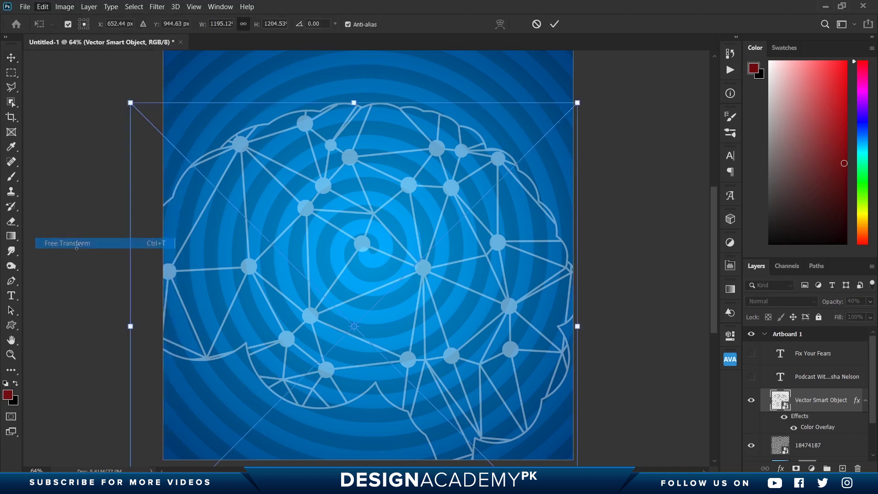
{"action": "left_click_drag", "start_coordinate": [579, 104], "coordinate": [523, 158]}
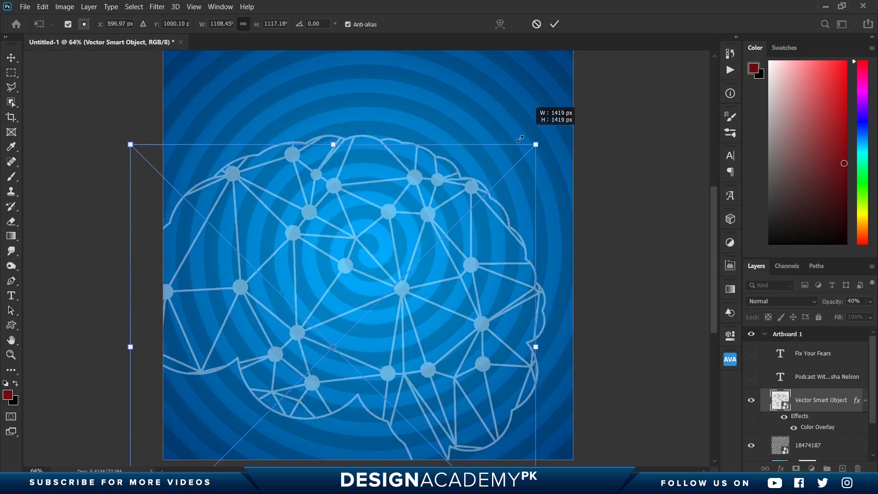
{"action": "left_click_drag", "start_coordinate": [446, 294], "coordinate": [482, 247]}
{"action": "left_click_drag", "start_coordinate": [559, 306], "coordinate": [496, 305]}
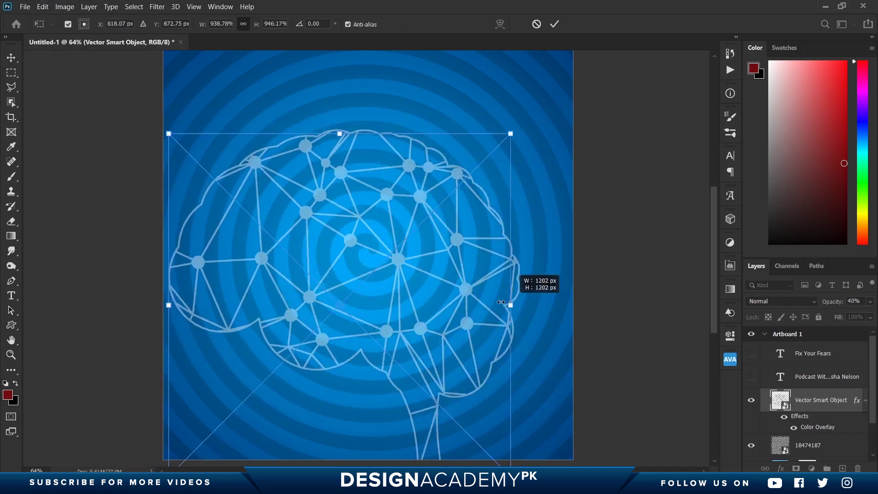
{"action": "left_click_drag", "start_coordinate": [448, 342], "coordinate": [476, 332]}
Finalize the brain's position, then fade the spiral layer to 6% opacity.
{"action": "left_click_drag", "start_coordinate": [526, 457], "coordinate": [604, 463]}
{"action": "left_click_drag", "start_coordinate": [436, 245], "coordinate": [403, 216]}
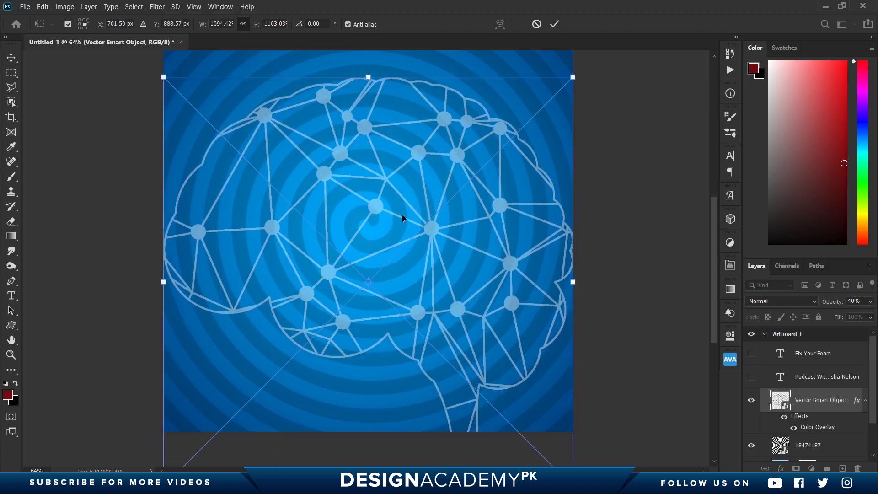
{"action": "key", "text": "Return"}
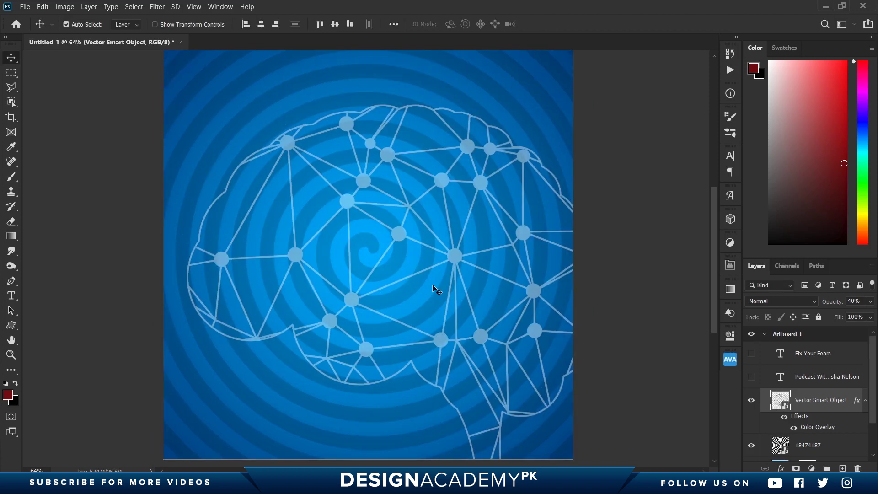
{"action": "left_click", "coordinate": [822, 453]}
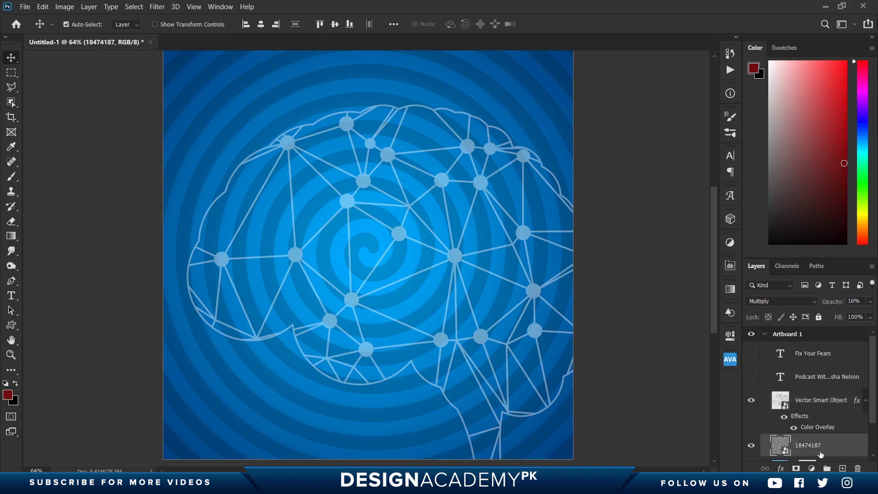
{"action": "left_click_drag", "start_coordinate": [832, 306], "coordinate": [829, 306]}
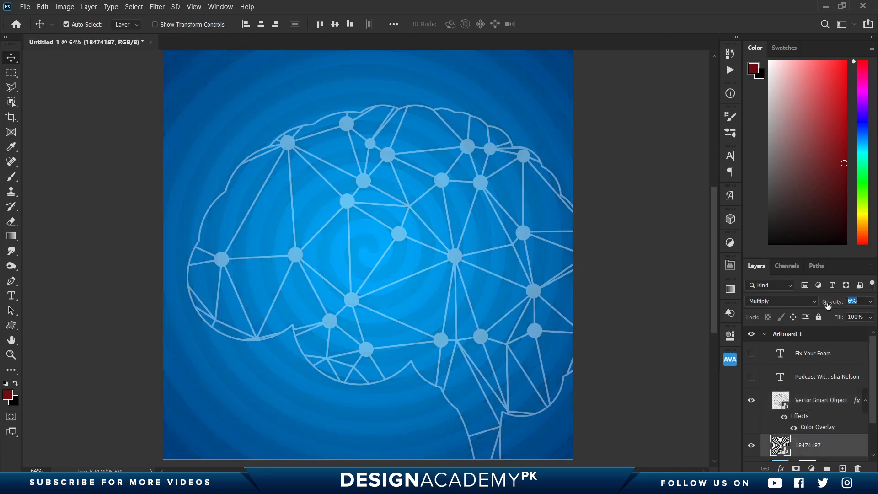
Reveal the Fix Your Fears title layer and select it for editing.
{"action": "left_click", "coordinate": [641, 348]}
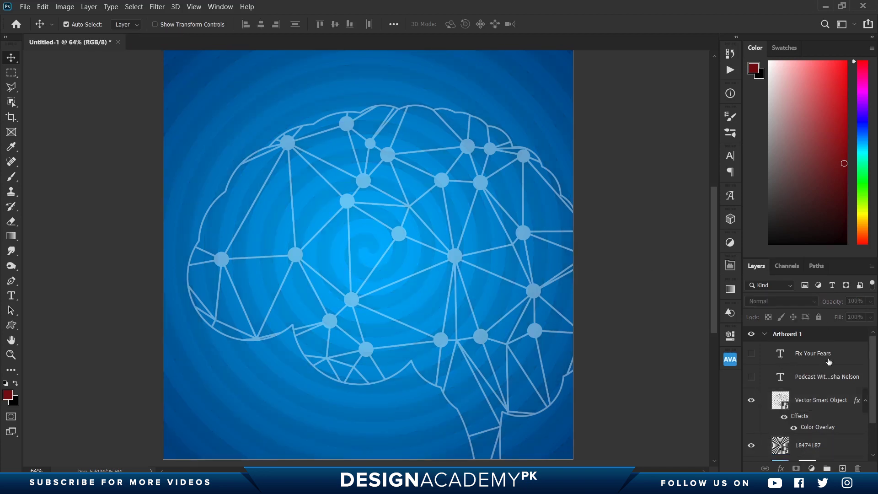
{"action": "left_click", "coordinate": [751, 356]}
{"action": "left_click", "coordinate": [398, 160]}
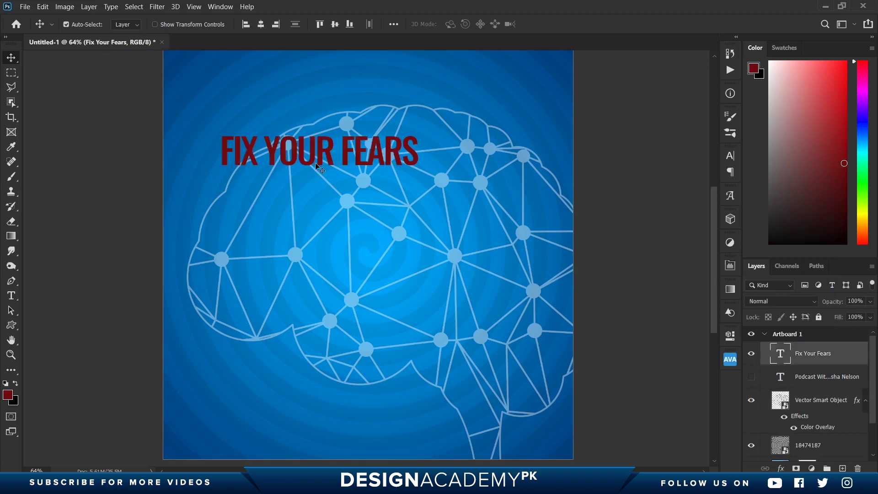
{"action": "key", "text": "t"}
Break the title into FIX, YOUR, FEARS lines and left-align them.
{"action": "left_click", "coordinate": [259, 150]}
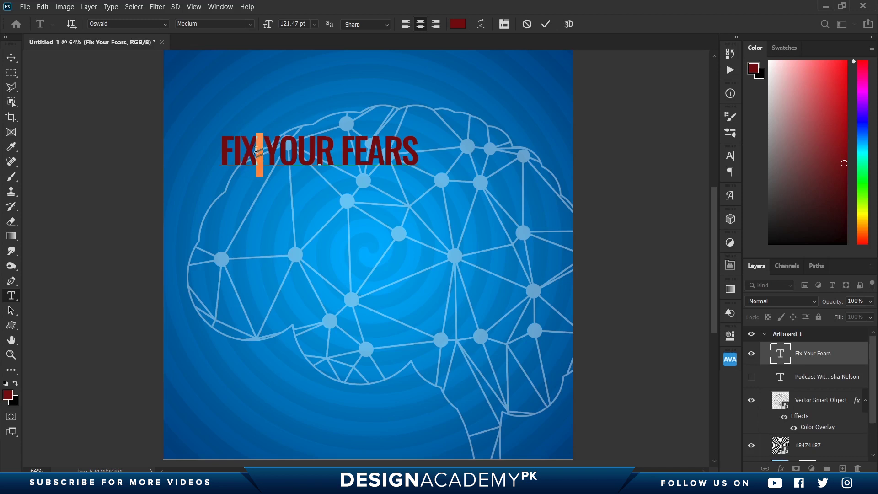
{"action": "key", "text": "Return"}
{"action": "left_click_drag", "start_coordinate": [313, 195], "coordinate": [319, 195]}
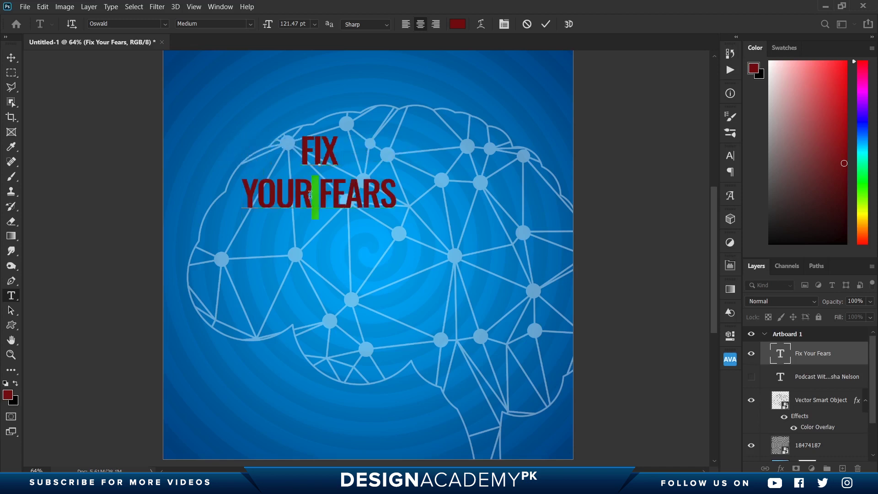
{"action": "key", "text": "Return"}
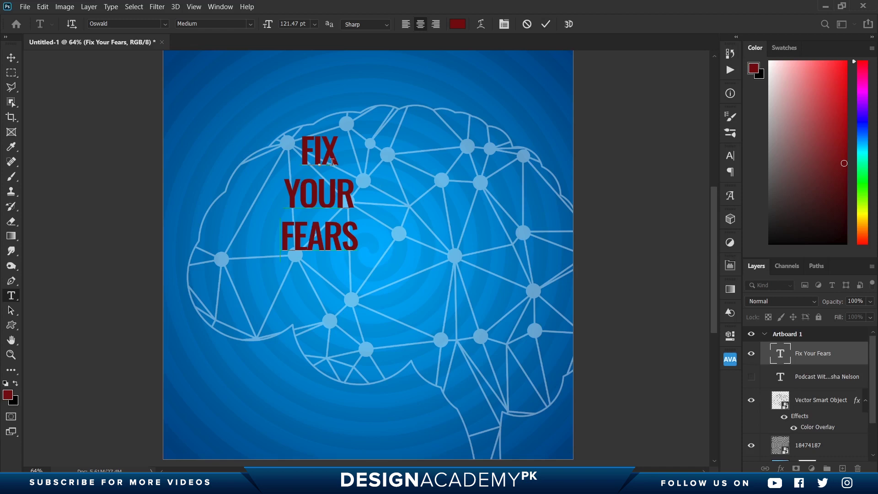
{"action": "left_click", "coordinate": [546, 27]}
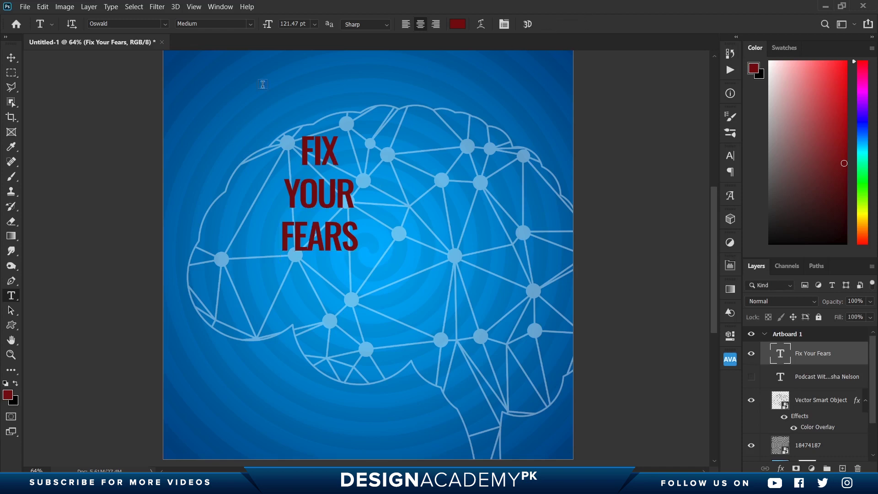
{"action": "left_click", "coordinate": [406, 25]}
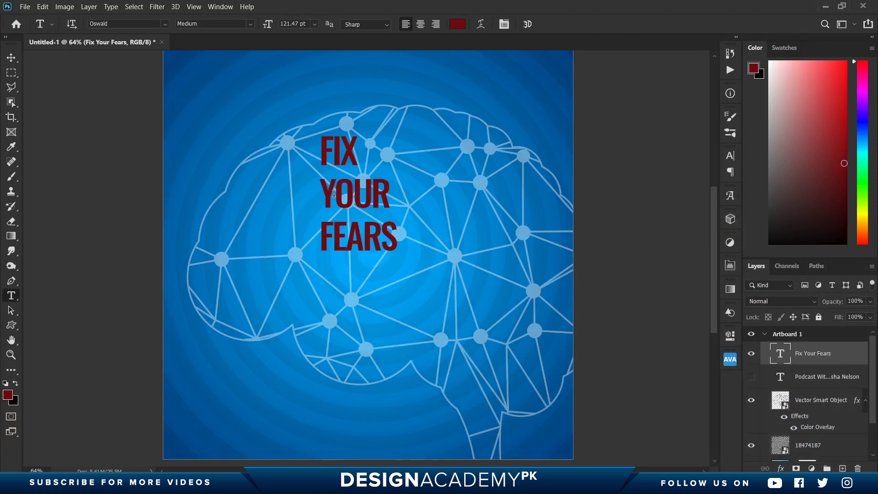
{"action": "left_click", "coordinate": [133, 25]}
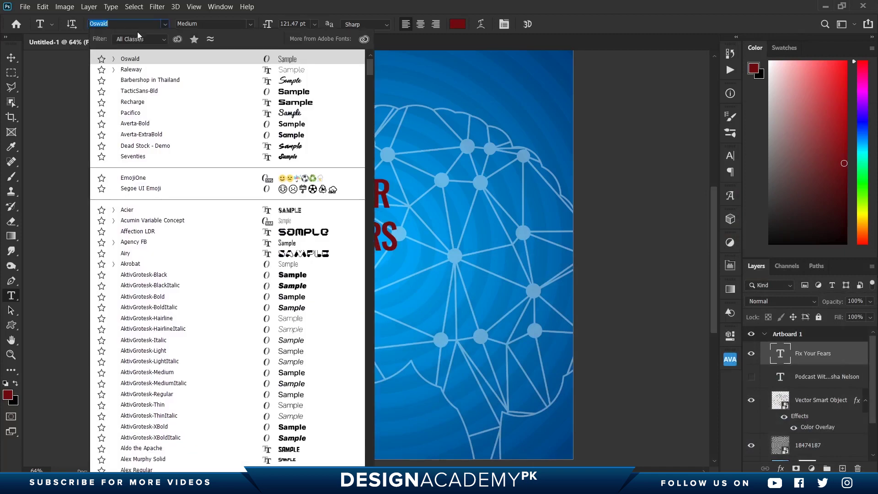
Restyle the title as white Raleway at about 238 pt.
{"action": "left_click", "coordinate": [148, 70]}
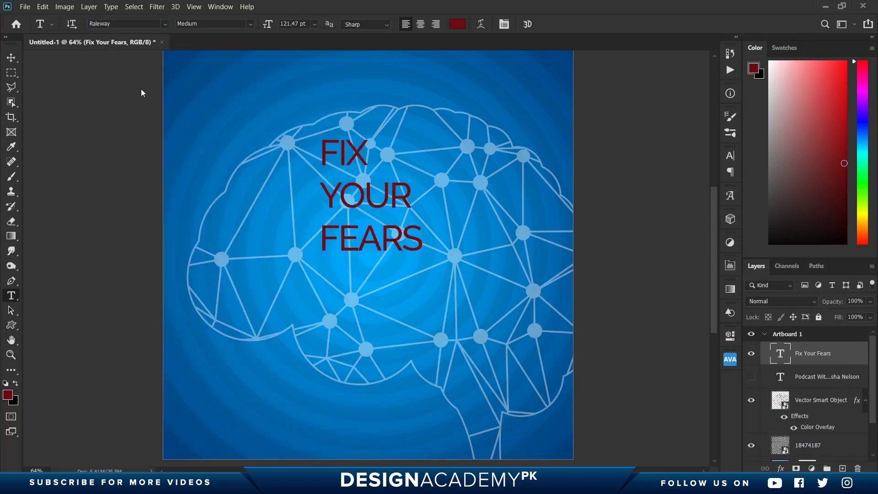
{"action": "left_click", "coordinate": [730, 157]}
{"action": "left_click", "coordinate": [220, 6]}
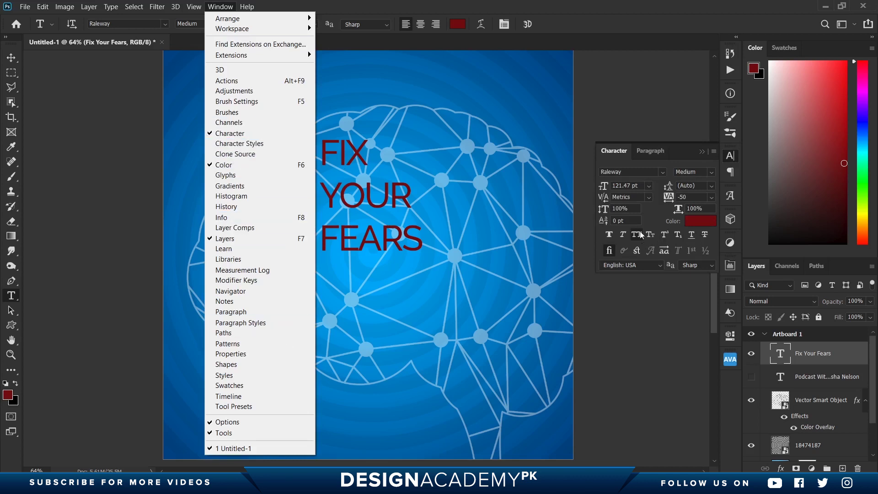
{"action": "left_click", "coordinate": [700, 217]}
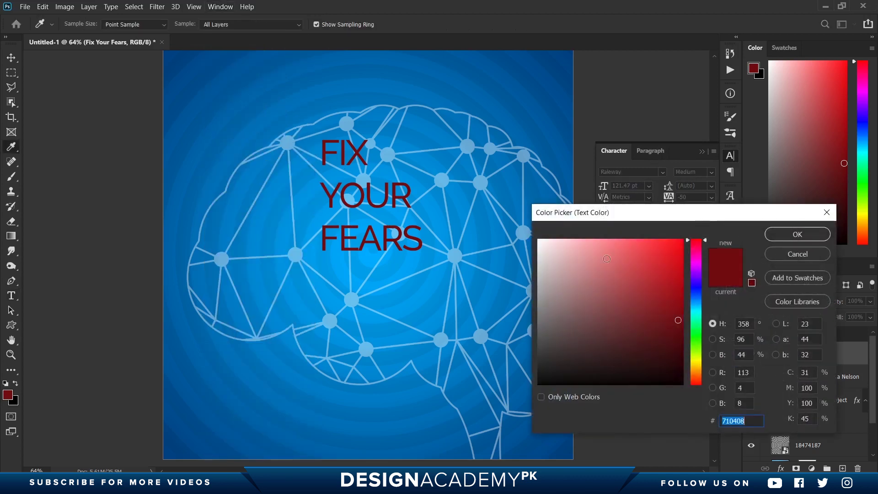
{"action": "left_click", "coordinate": [539, 240]}
{"action": "left_click", "coordinate": [796, 234]}
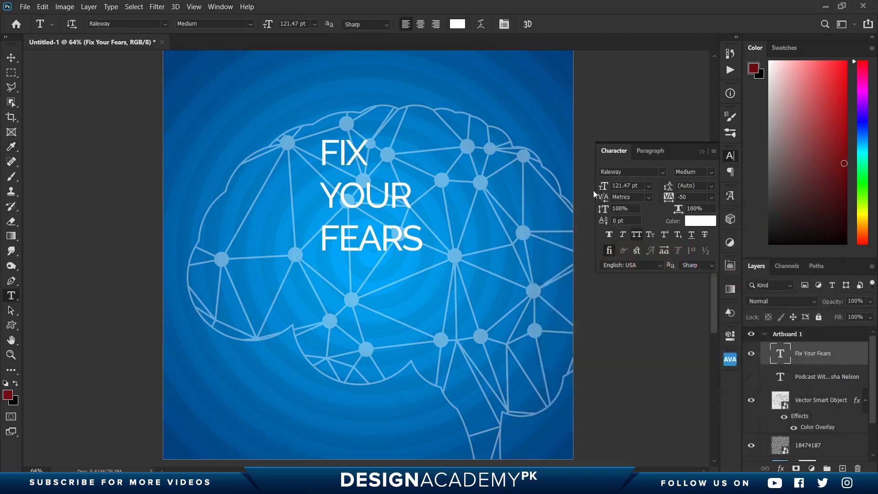
{"action": "left_click_drag", "start_coordinate": [609, 191], "coordinate": [672, 188]}
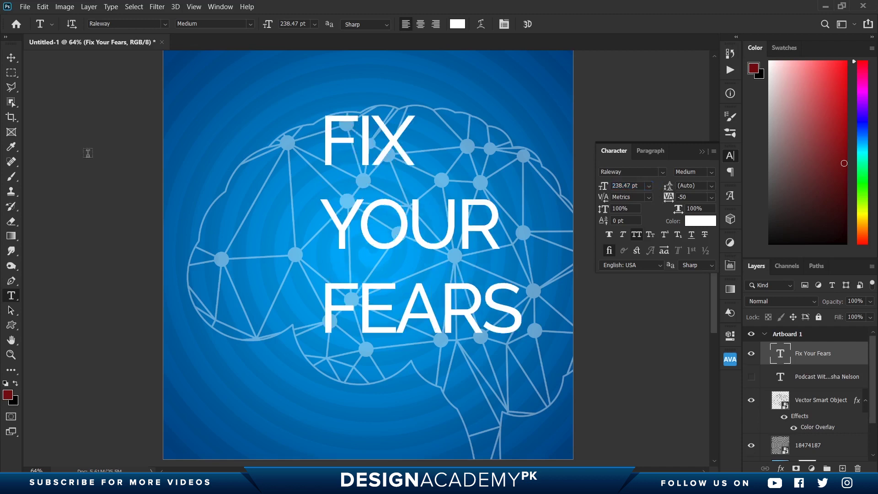
{"action": "left_click", "coordinate": [11, 58]}
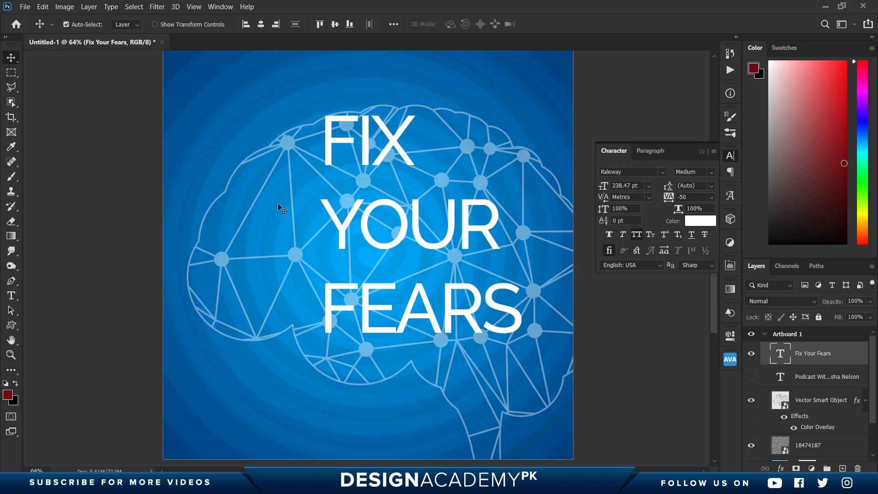
Move the title left and the brain up-left, dimming the brain to 23% opacity.
{"action": "left_click_drag", "start_coordinate": [303, 190], "coordinate": [247, 196]}
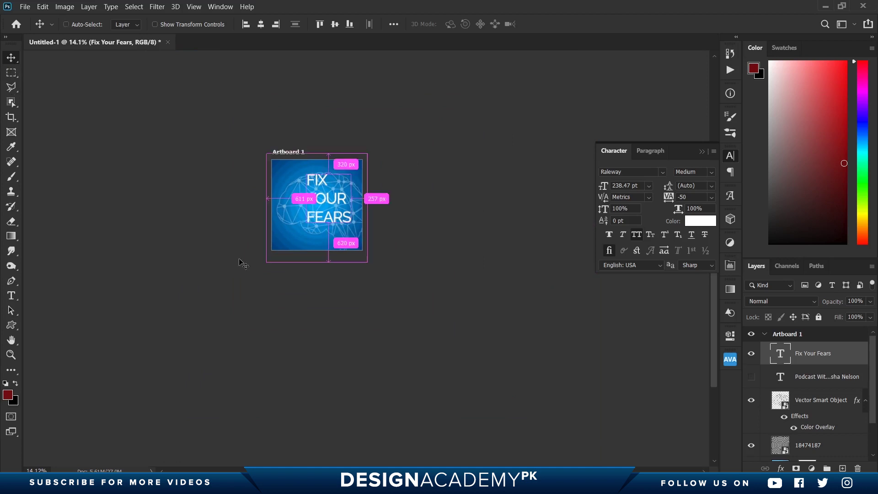
{"action": "double_click", "coordinate": [12, 343]}
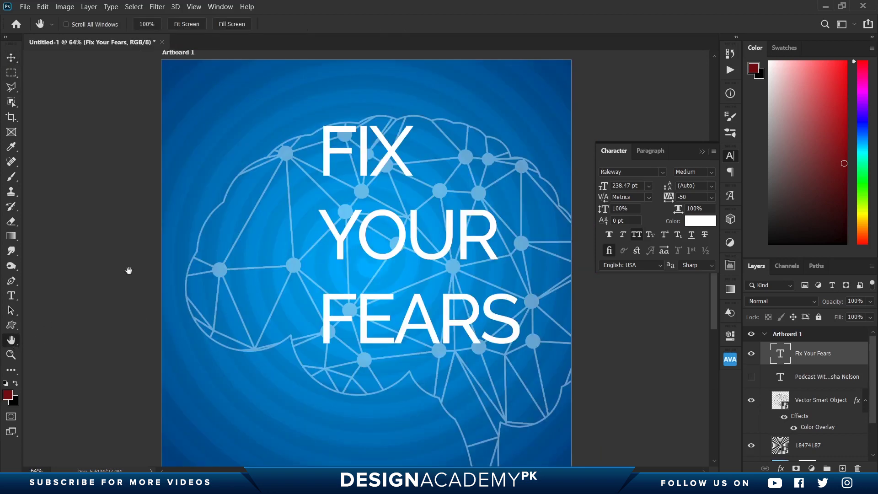
{"action": "left_click", "coordinate": [9, 60]}
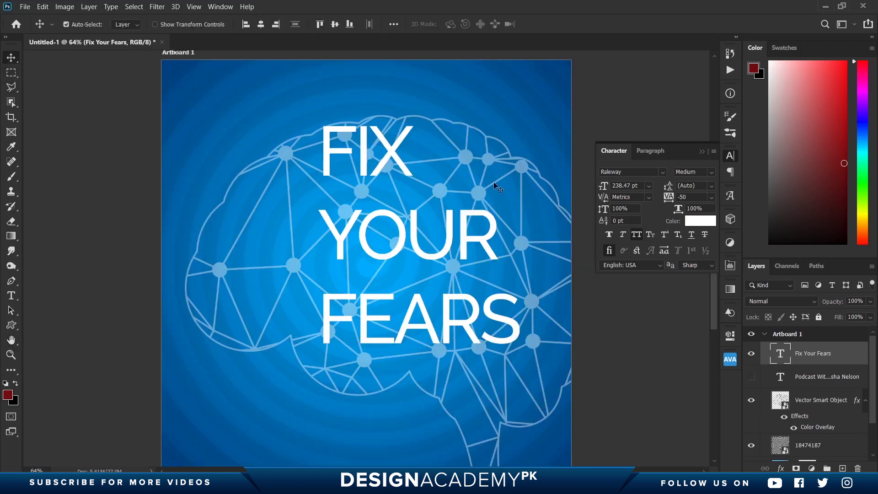
{"action": "left_click_drag", "start_coordinate": [399, 225], "coordinate": [293, 223]}
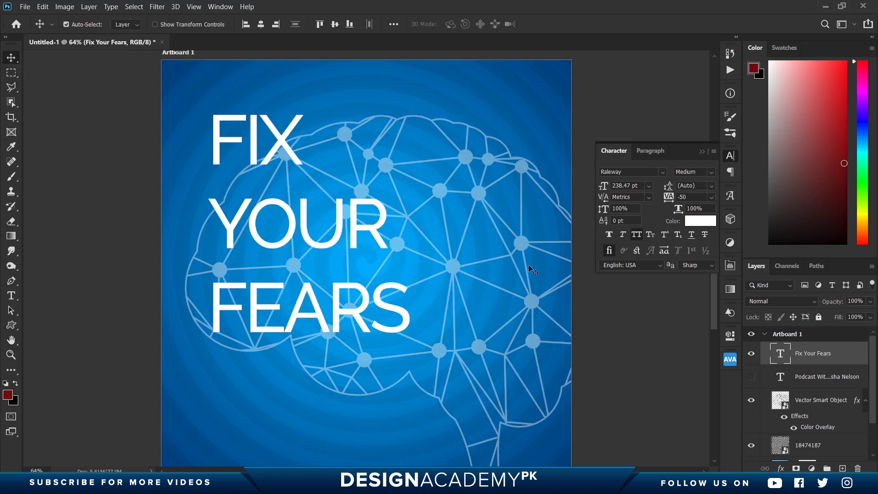
{"action": "left_click_drag", "start_coordinate": [521, 253], "coordinate": [494, 221]}
{"action": "left_click_drag", "start_coordinate": [835, 305], "coordinate": [827, 305]}
{"action": "key", "text": "Return"}
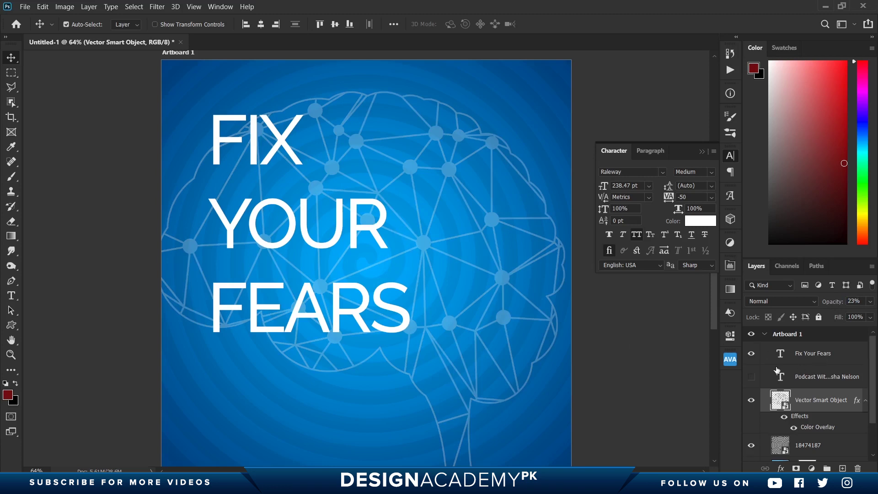
Set the title's leading to 227 pt.
{"action": "left_click", "coordinate": [819, 362]}
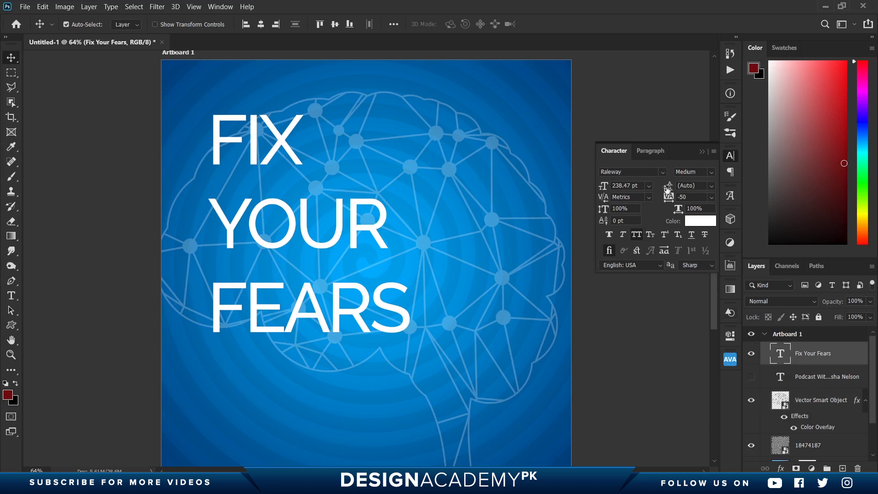
{"action": "left_click_drag", "start_coordinate": [669, 189], "coordinate": [659, 186]}
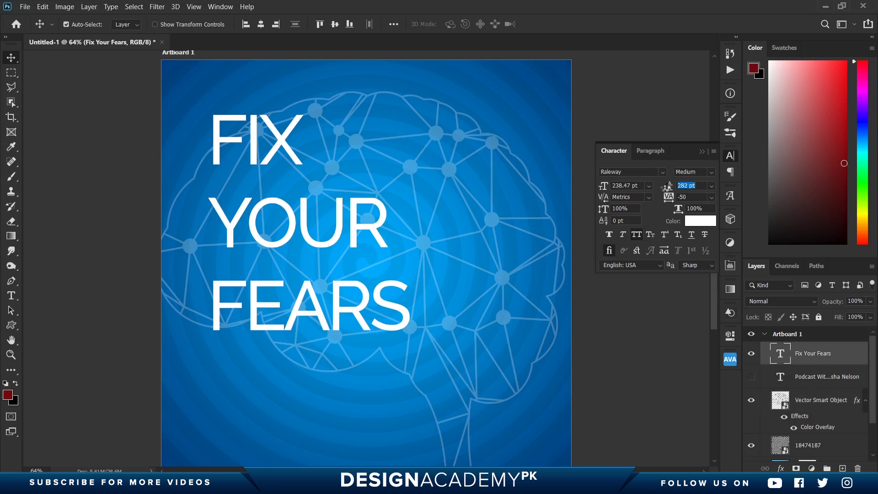
{"action": "type", "text": "227"}
{"action": "key", "text": "Return"}
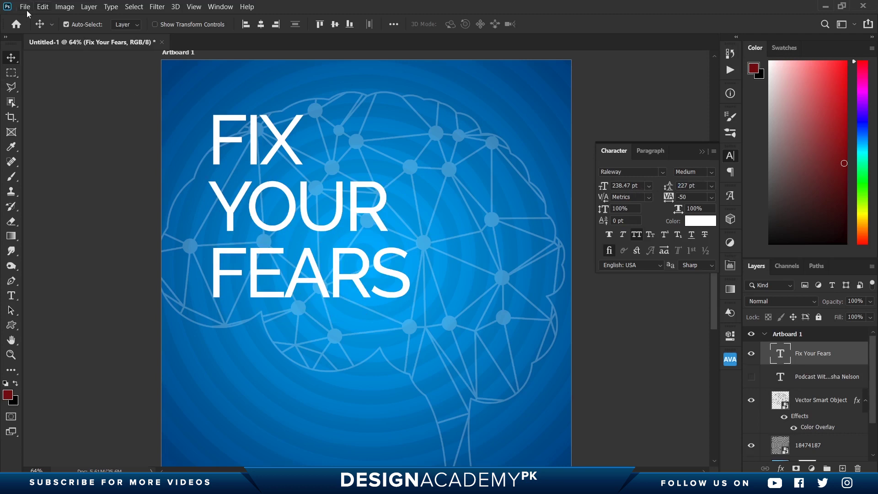
Enlarge the title with Free Transform and tighten its leading to 272.85 pt.
{"action": "left_click", "coordinate": [41, 8]}
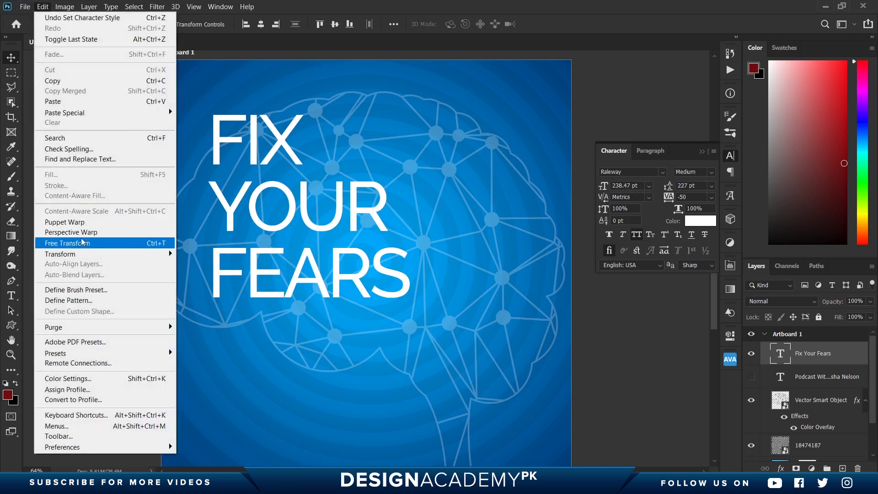
{"action": "left_click", "coordinate": [108, 243]}
{"action": "mouse_move", "coordinate": [409, 315]}
{"action": "left_mouse_down"}
{"action": "mouse_move", "coordinate": [471, 368]}
{"action": "mouse_move", "coordinate": [418, 332]}
{"action": "left_mouse_up"}
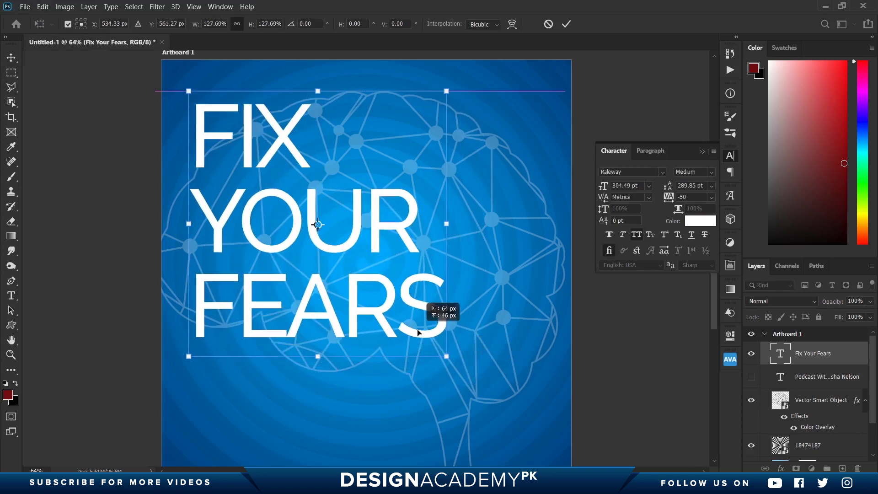
{"action": "key", "text": "Return"}
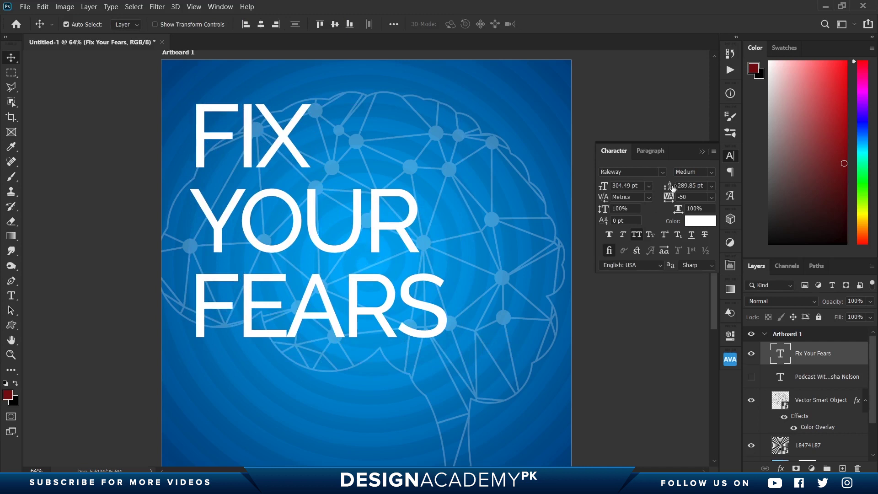
{"action": "left_click_drag", "start_coordinate": [666, 186], "coordinate": [646, 194]}
{"action": "key", "text": "Return"}
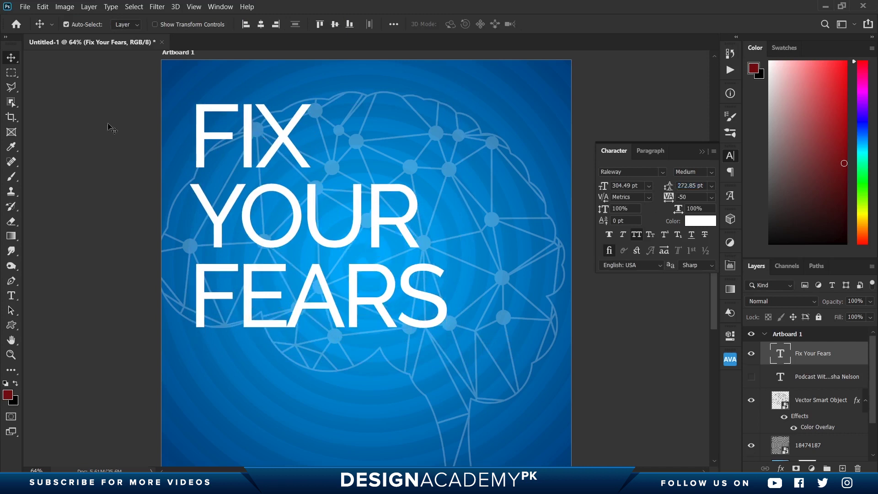
Set the words FIX and FEARS to ExtraBold.
{"action": "left_click", "coordinate": [11, 295]}
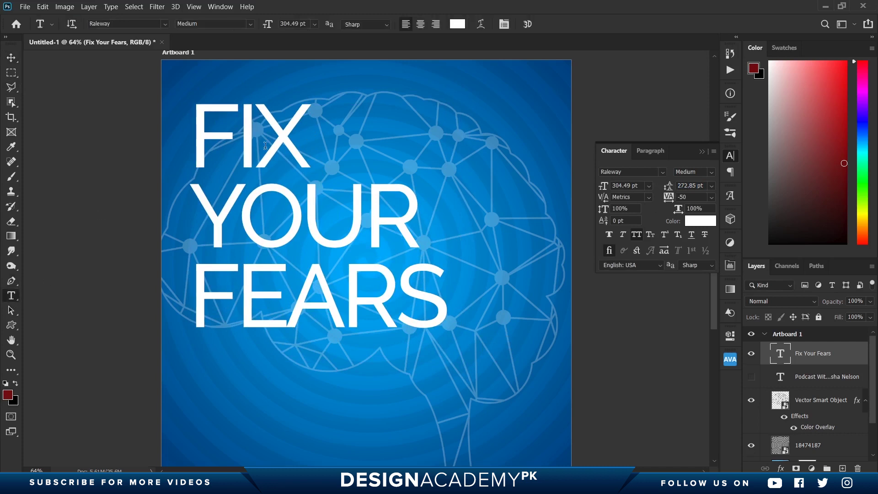
{"action": "double_click", "coordinate": [265, 145]}
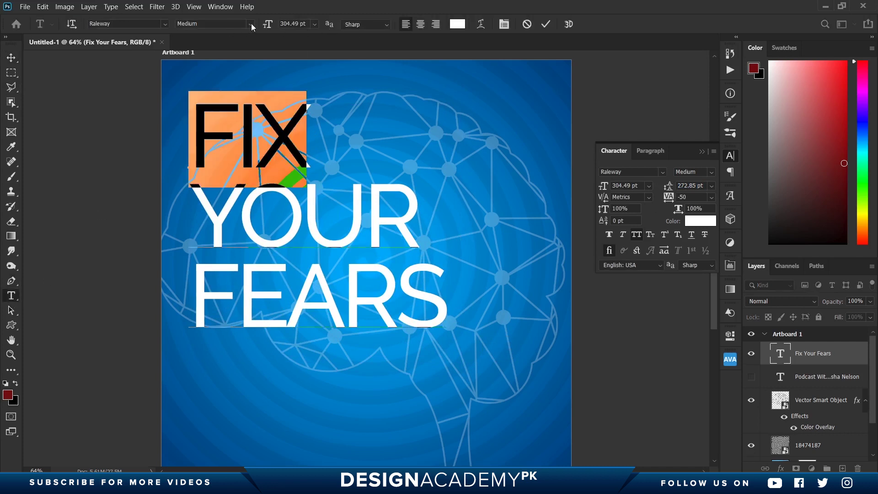
{"action": "left_click", "coordinate": [252, 25]}
{"action": "left_click", "coordinate": [196, 164]}
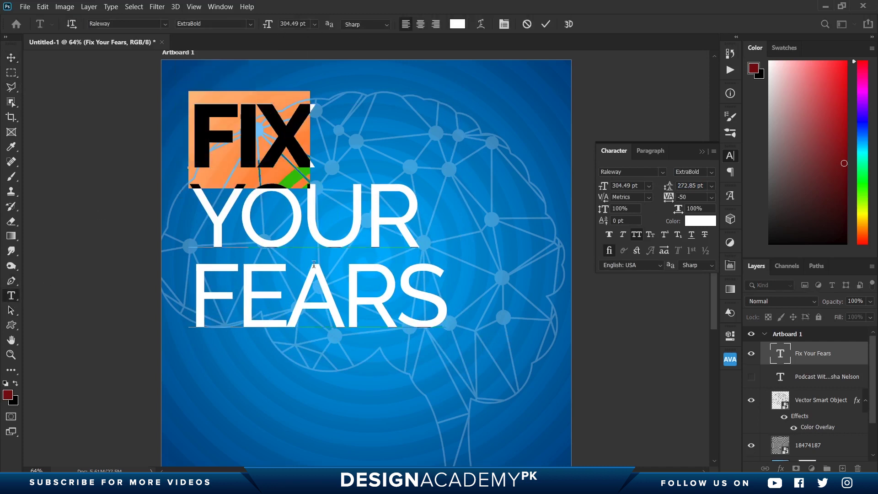
{"action": "double_click", "coordinate": [354, 296]}
{"action": "left_click", "coordinate": [251, 24]}
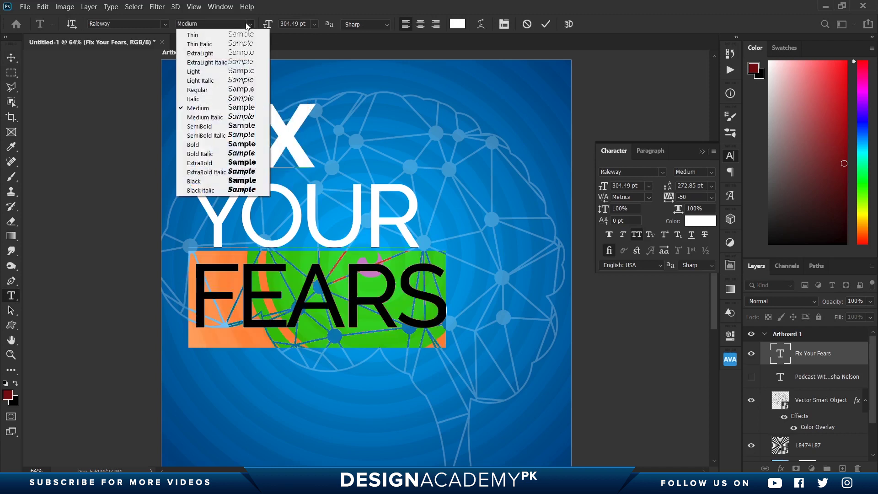
{"action": "left_click", "coordinate": [214, 164]}
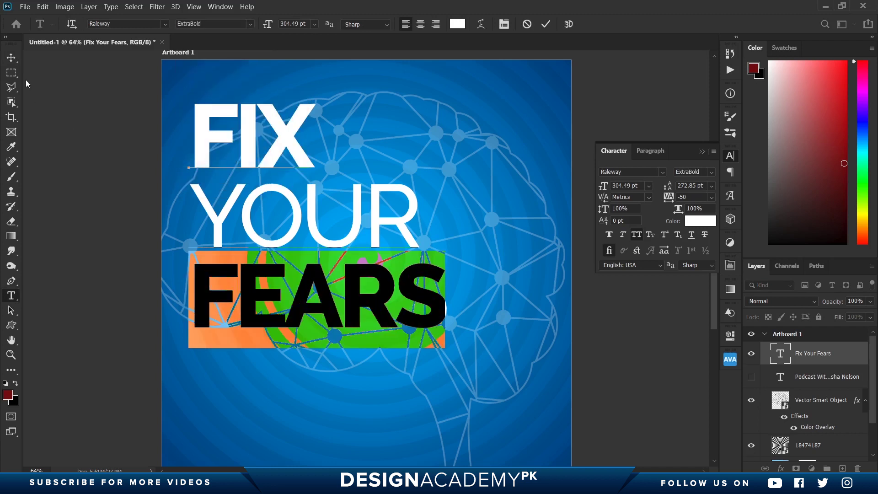
{"action": "left_click", "coordinate": [12, 58]}
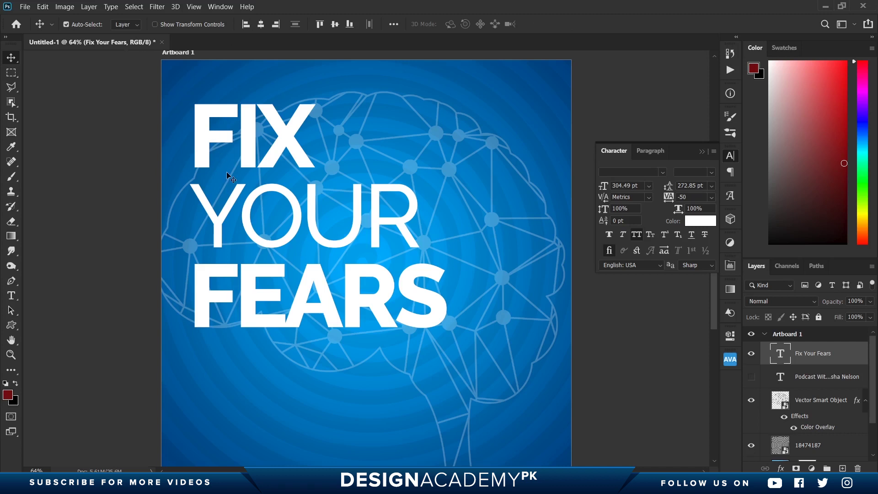
Set the title's tracking to 0 in the Character panel.
{"action": "key", "text": "t"}
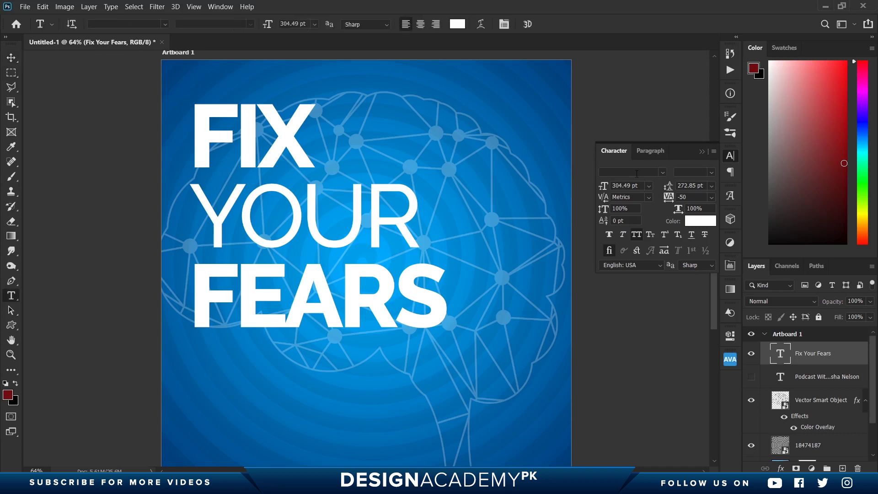
{"action": "left_click", "coordinate": [663, 172]}
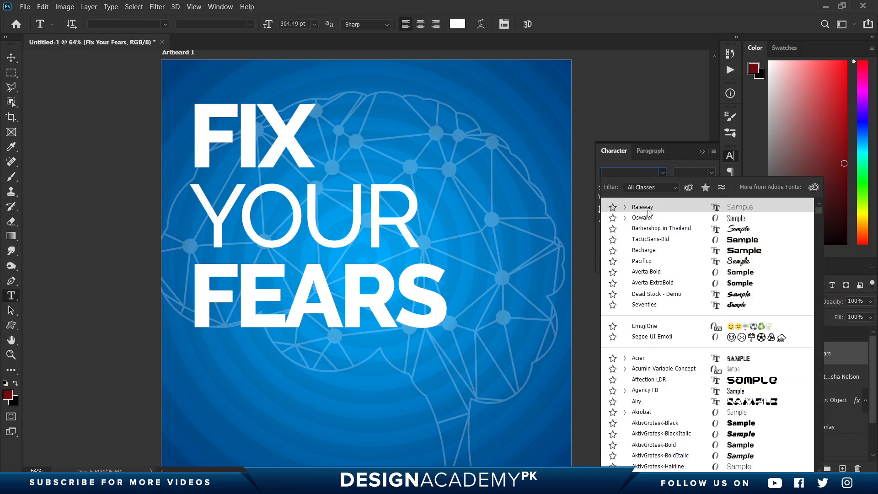
{"action": "left_click", "coordinate": [685, 171]}
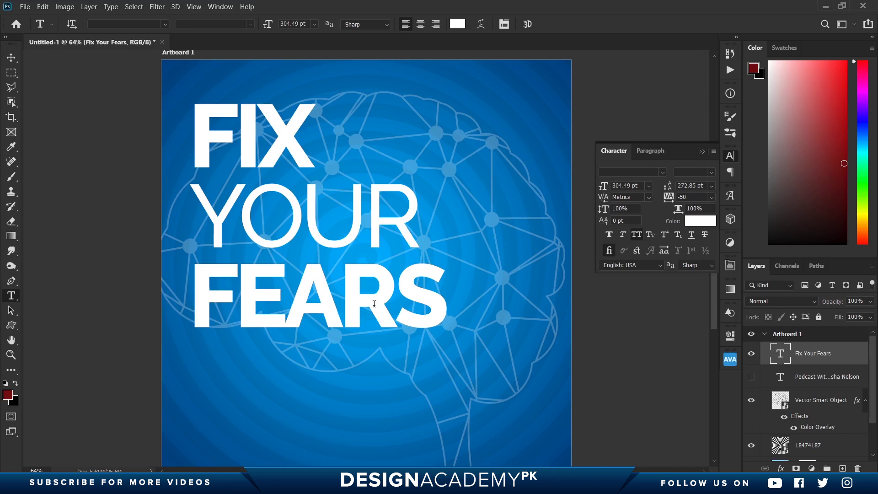
{"action": "left_click", "coordinate": [712, 200]}
{"action": "left_click", "coordinate": [696, 266]}
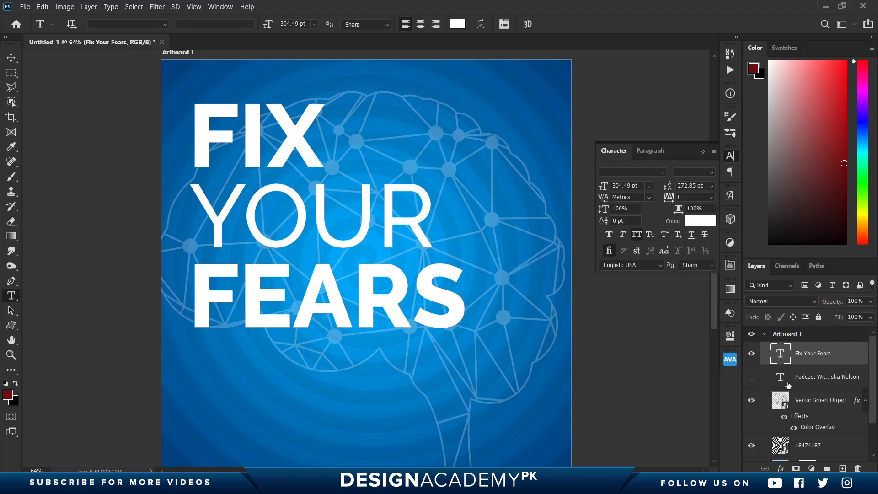
Give the title a drop shadow at 27% opacity, 105° angle and 11 px distance.
{"action": "right_click", "coordinate": [809, 349]}
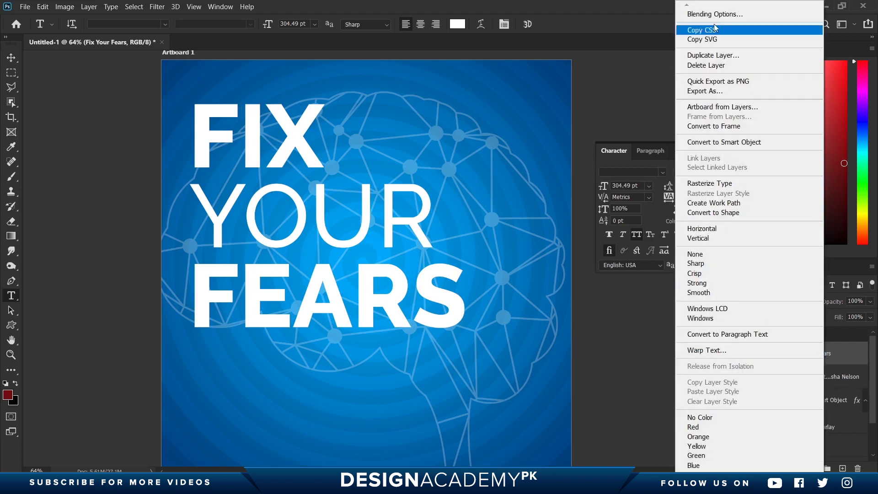
{"action": "left_click", "coordinate": [480, 316]}
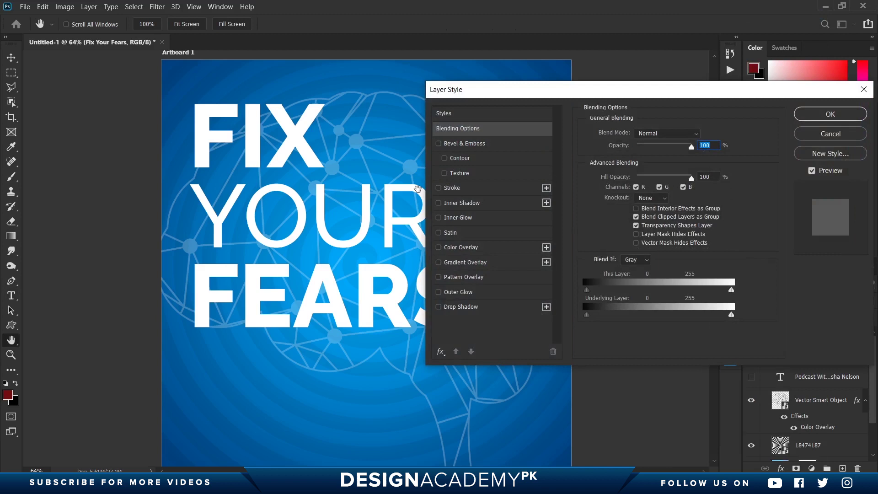
{"action": "left_click", "coordinate": [466, 309]}
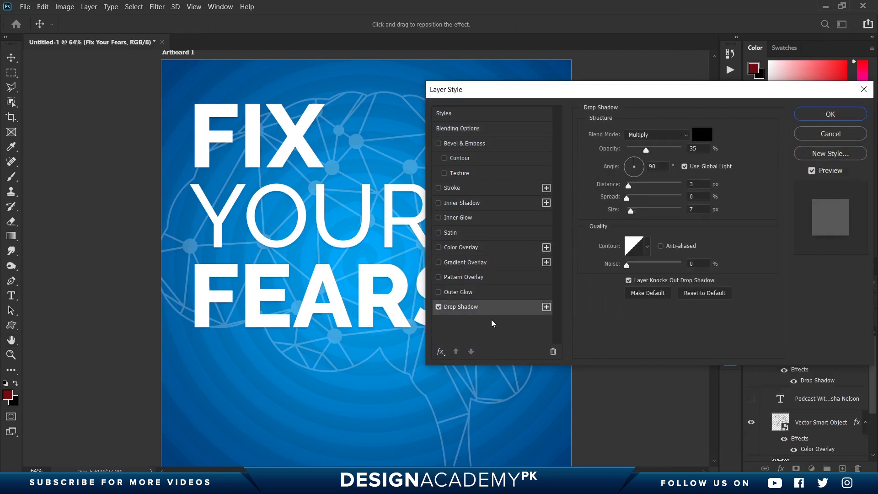
{"action": "left_click_drag", "start_coordinate": [646, 150], "coordinate": [652, 150]}
{"action": "left_click_drag", "start_coordinate": [628, 187], "coordinate": [635, 186]}
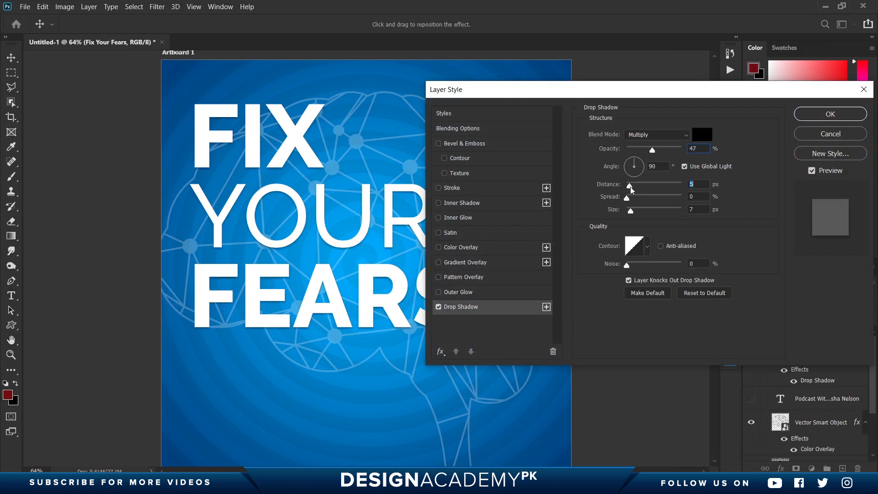
{"action": "left_click_drag", "start_coordinate": [653, 150], "coordinate": [641, 150]}
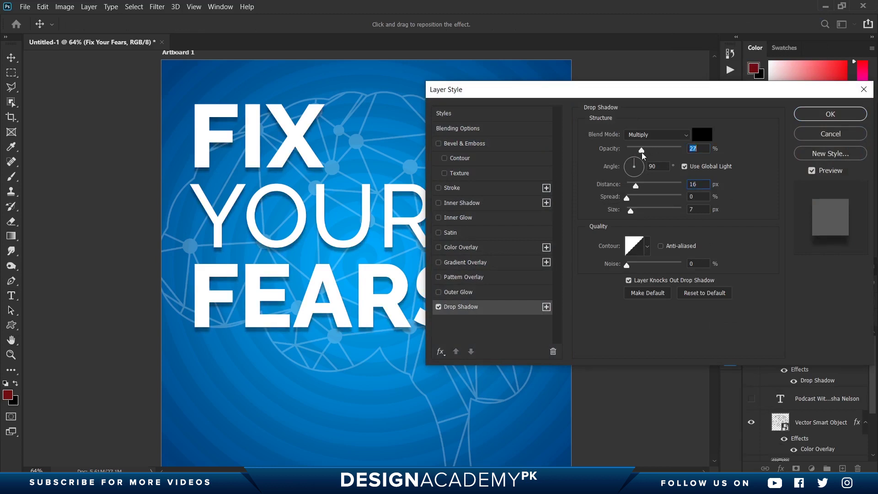
{"action": "left_click_drag", "start_coordinate": [346, 212], "coordinate": [342, 215]}
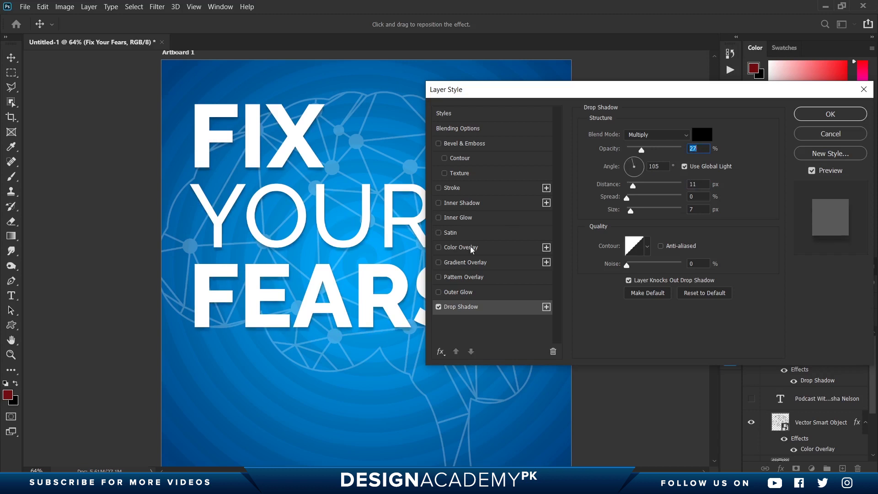
{"action": "left_click", "coordinate": [826, 114]}
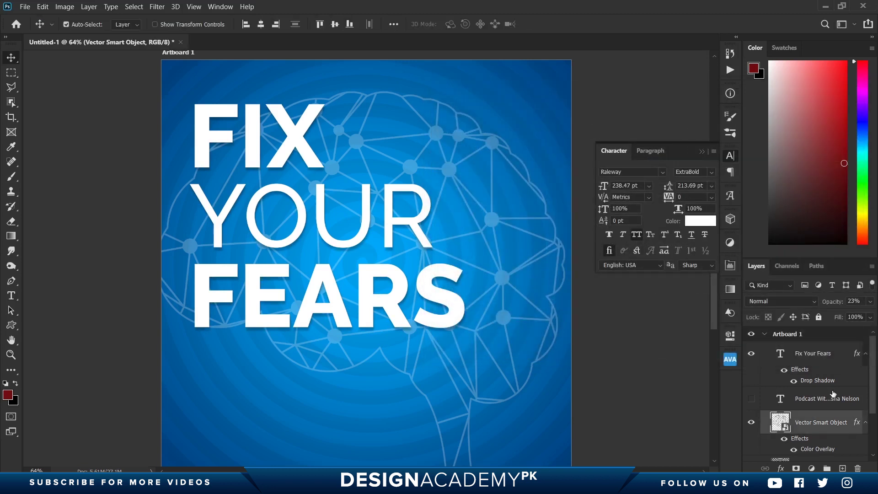
Show the subtitle layer, stack it above the title, and move it below FEARS.
{"action": "left_click", "coordinate": [752, 399]}
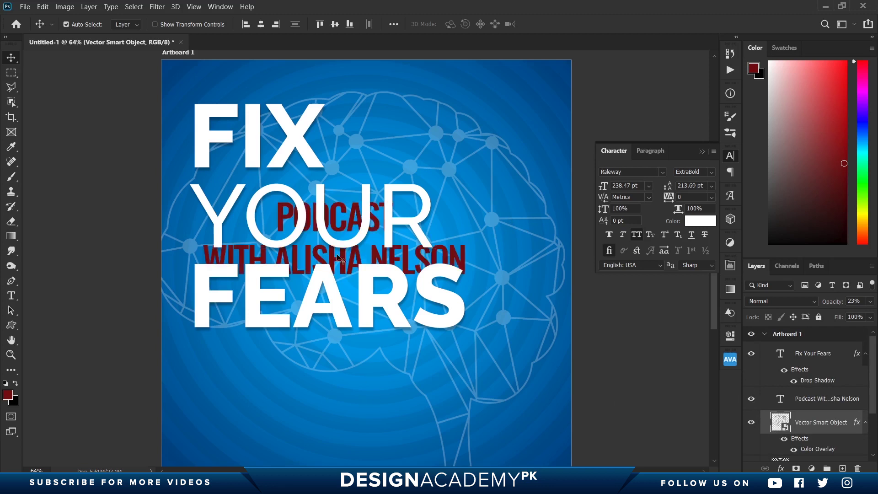
{"action": "left_click_drag", "start_coordinate": [807, 403], "coordinate": [808, 344]}
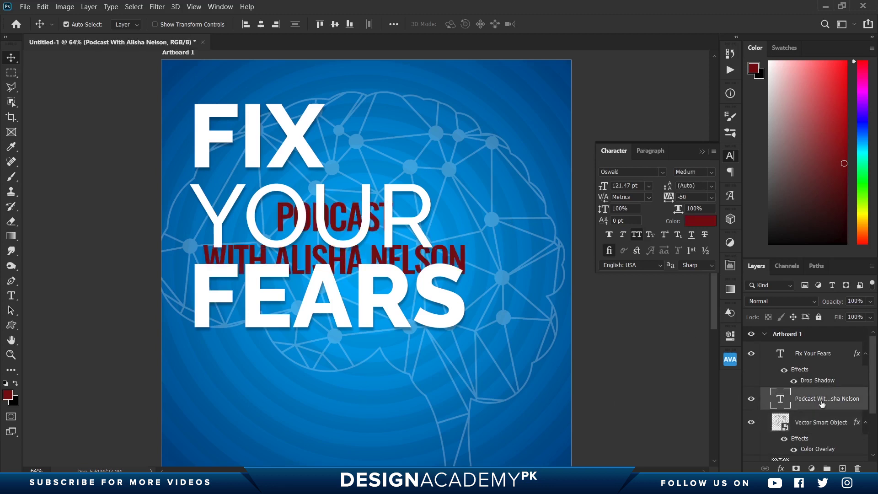
{"action": "left_click_drag", "start_coordinate": [429, 271], "coordinate": [418, 419]}
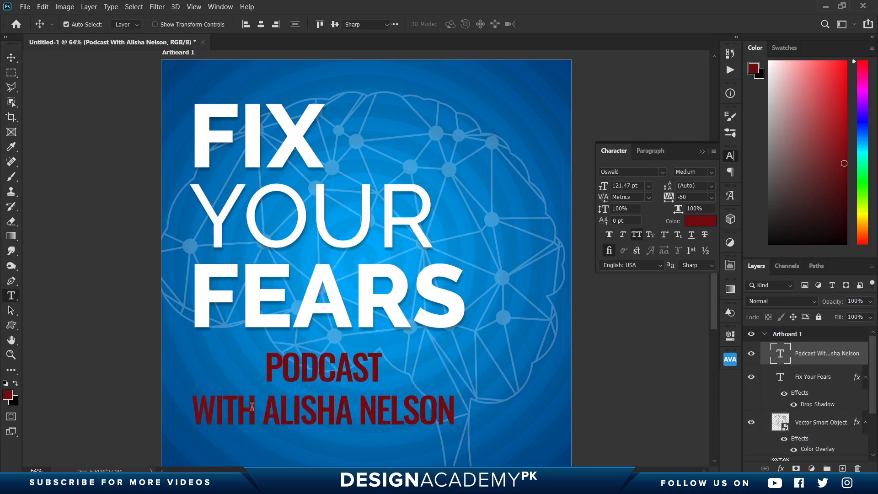
Cut PODCAST out of the subtitle and hide the remaining name layer.
{"action": "key", "text": "t"}
{"action": "double_click", "coordinate": [306, 367]}
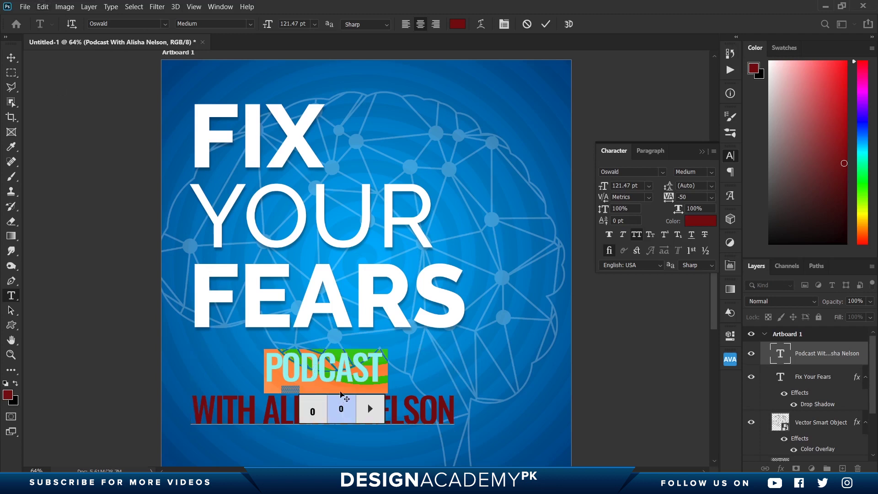
{"action": "right_click", "coordinate": [330, 365]}
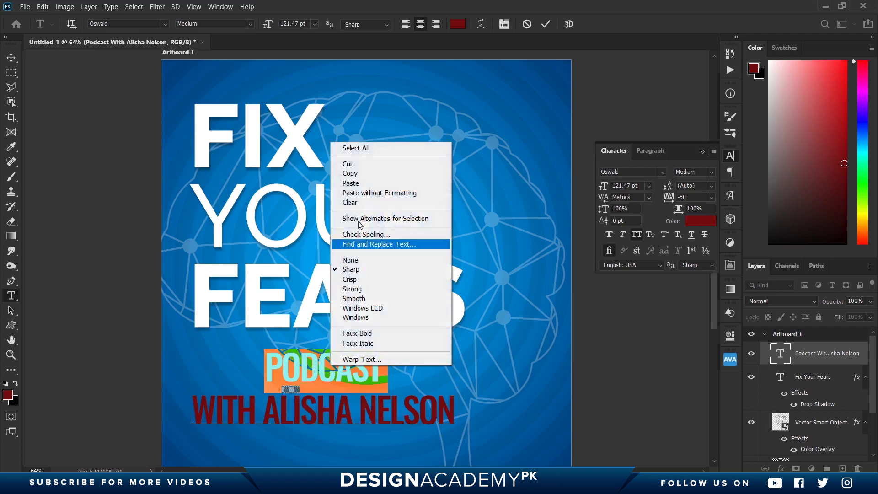
{"action": "left_click", "coordinate": [348, 164]}
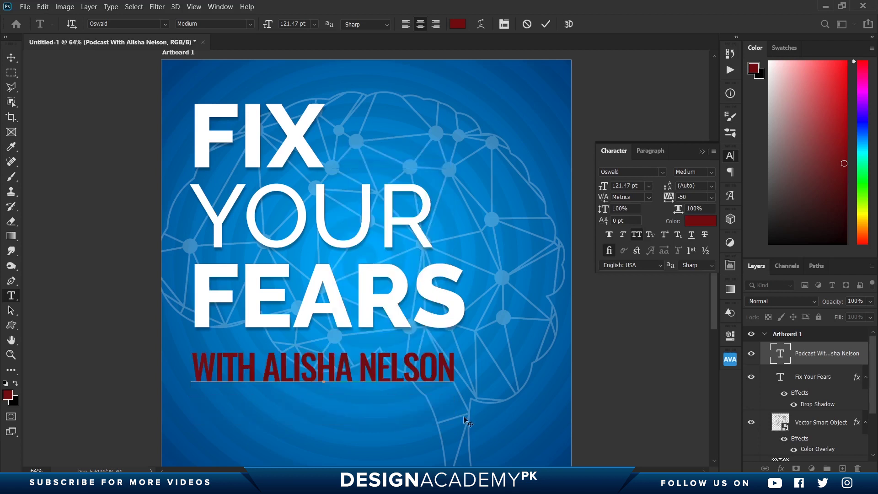
{"action": "left_click", "coordinate": [546, 24]}
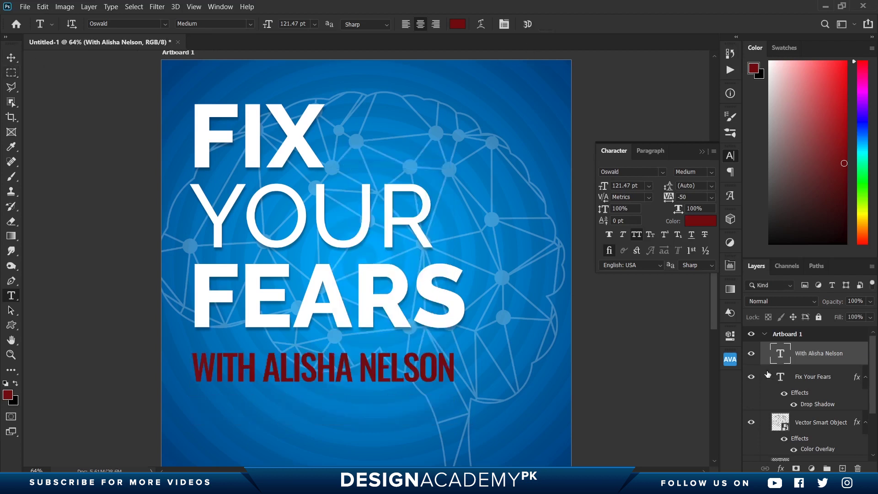
{"action": "left_click", "coordinate": [752, 354]}
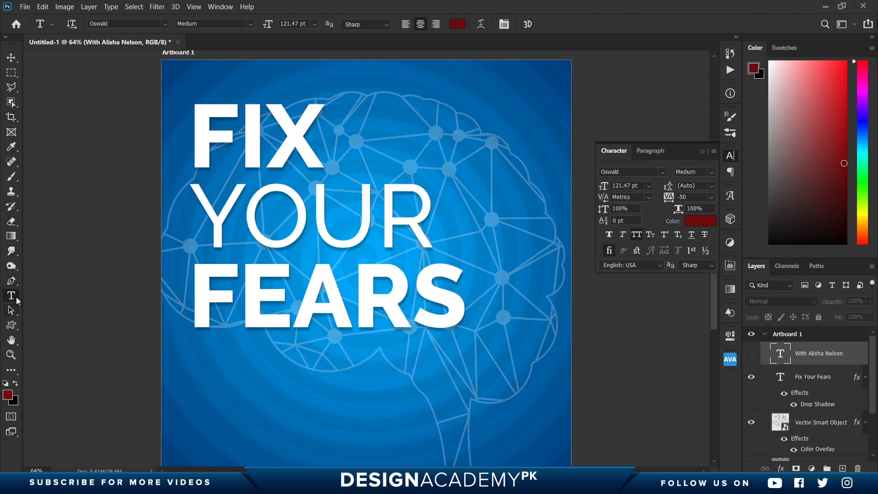
Add a new PODCAST text layer and place it low on the cover.
{"action": "left_click", "coordinate": [232, 399]}
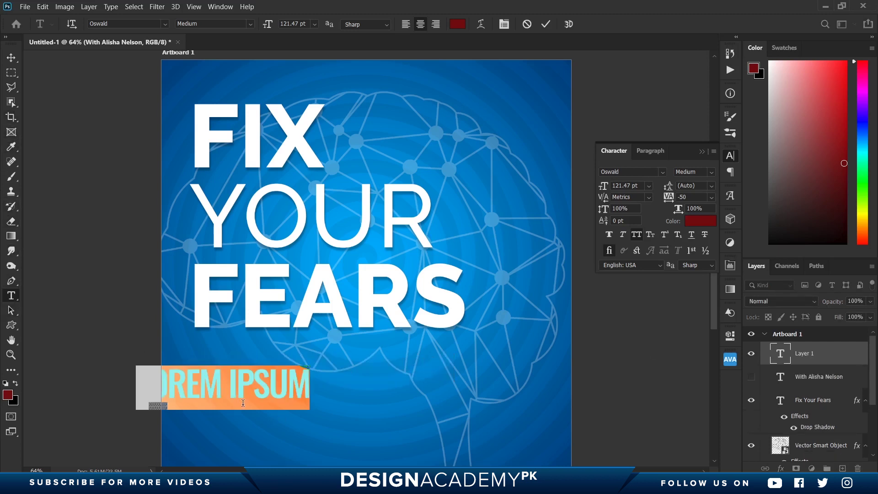
{"action": "type", "text": "PODCAST"}
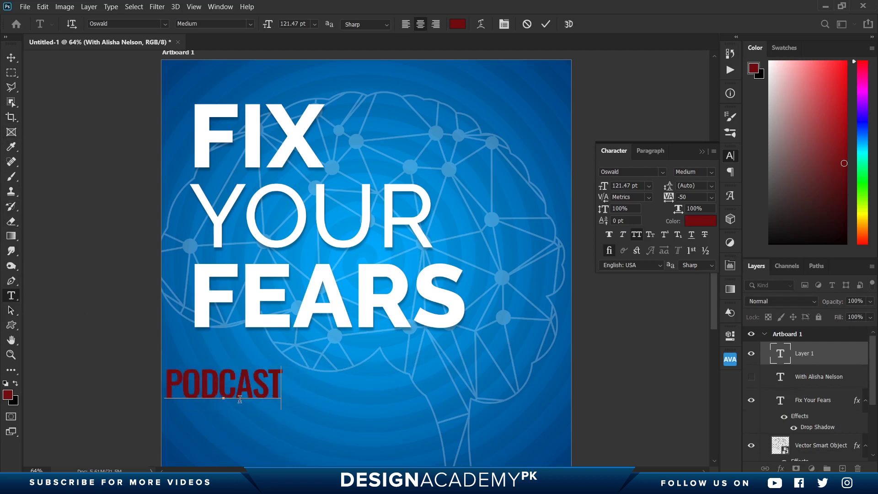
{"action": "key", "text": "ctrl+Return"}
{"action": "key", "text": "v"}
{"action": "left_click_drag", "start_coordinate": [239, 400], "coordinate": [318, 428]}
{"action": "left_click", "coordinate": [11, 325]}
Draw a wide rectangle bar just below FEARS and fill it navy.
{"action": "left_click", "coordinate": [56, 323]}
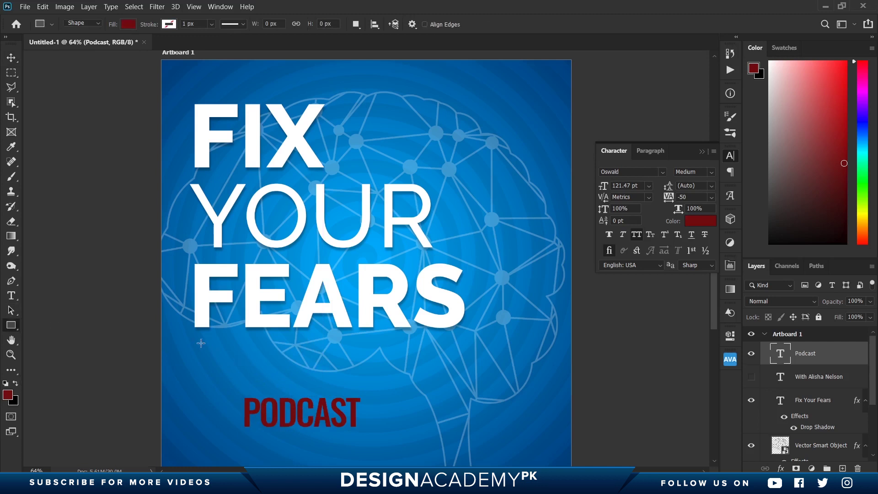
{"action": "left_click_drag", "start_coordinate": [196, 342], "coordinate": [460, 383]}
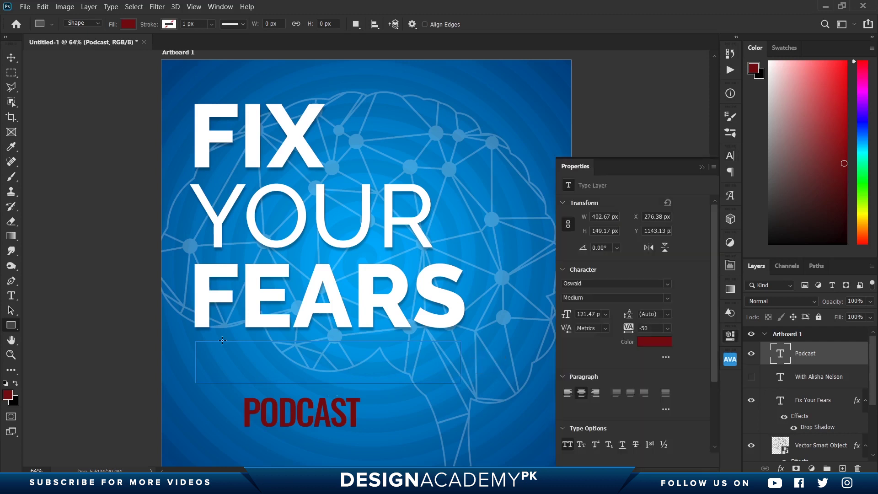
{"action": "left_click", "coordinate": [11, 58]}
{"action": "left_click", "coordinate": [569, 239]}
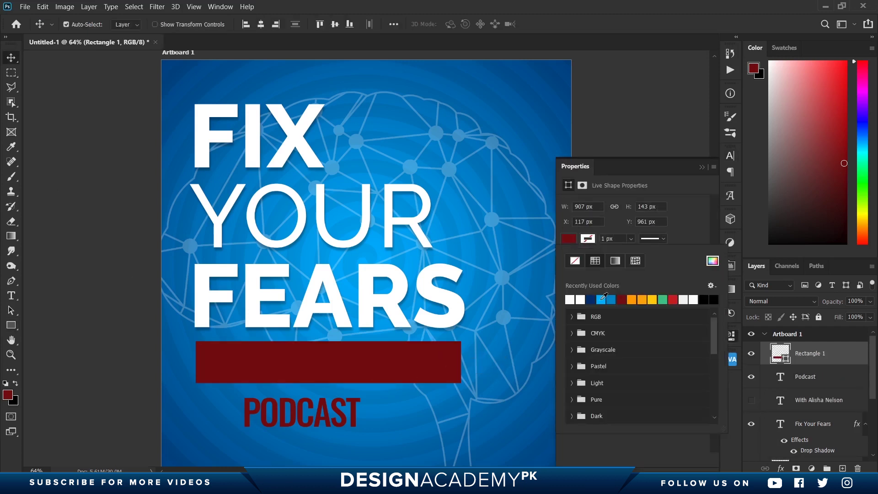
{"action": "left_click", "coordinate": [593, 299]}
Lower the bar's opacity to 66% and move PODCAST onto it.
{"action": "left_click", "coordinate": [10, 58]}
{"action": "left_click_drag", "start_coordinate": [841, 305], "coordinate": [812, 307]}
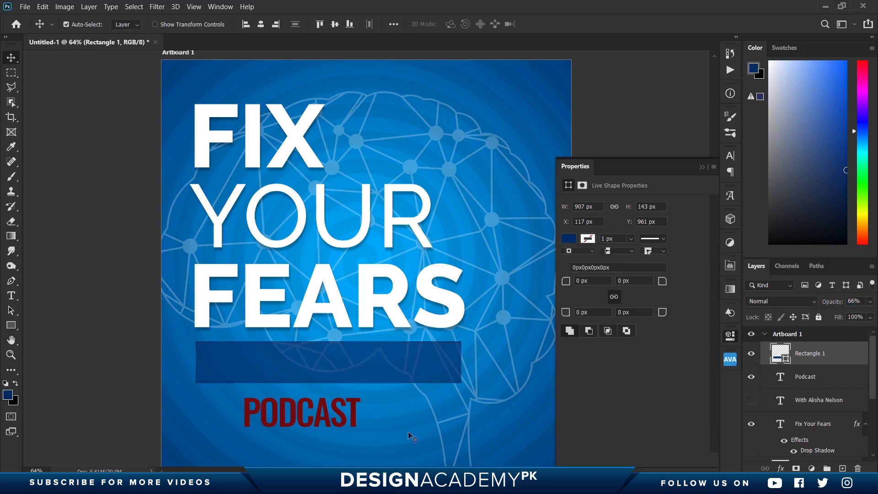
{"action": "left_click_drag", "start_coordinate": [356, 408], "coordinate": [382, 358]}
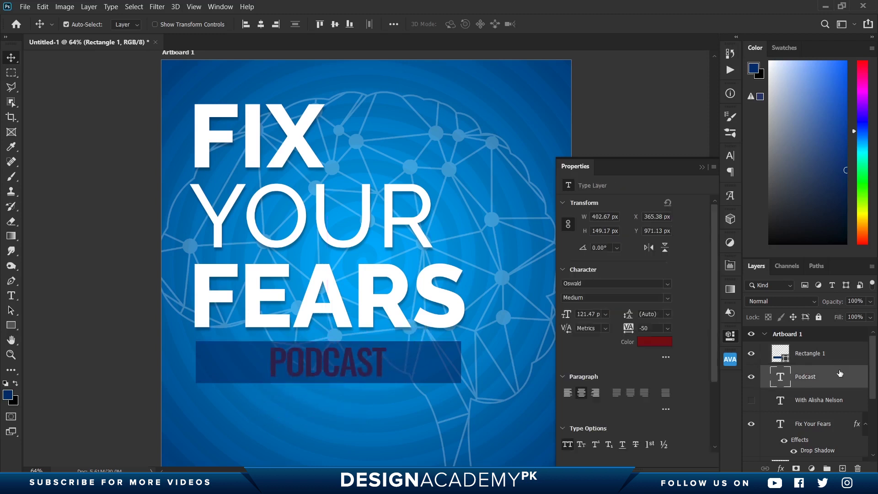
Stack the Podcast layer above the bar and make PODCAST white (ffffff) Raleway.
{"action": "left_click_drag", "start_coordinate": [812, 382], "coordinate": [807, 343]}
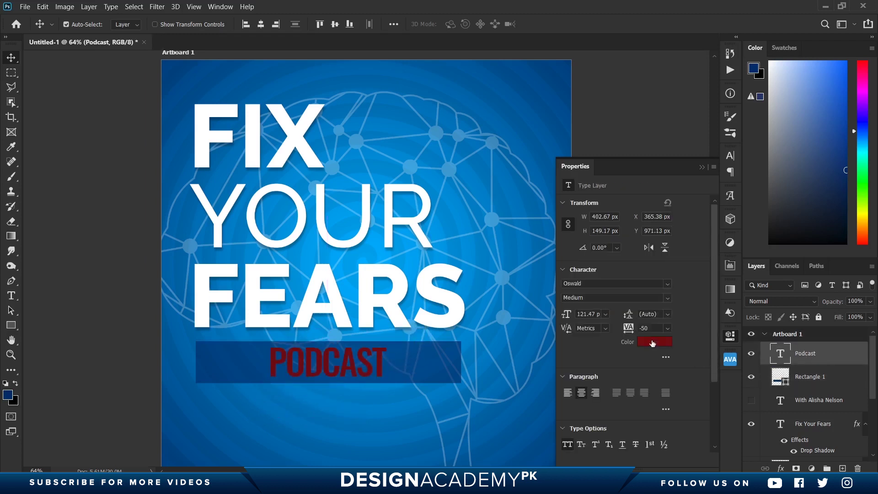
{"action": "left_click", "coordinate": [655, 342]}
{"action": "type", "text": "ffffff"}
{"action": "left_click", "coordinate": [797, 234]}
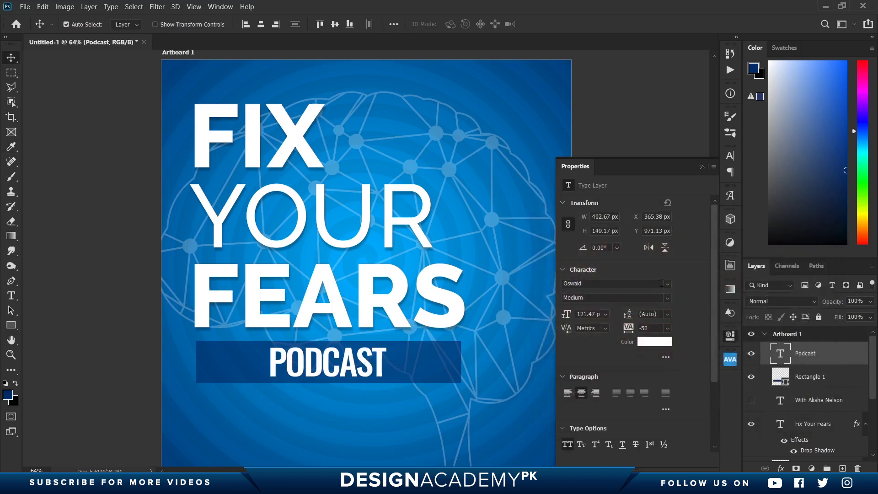
{"action": "left_click", "coordinate": [668, 285]}
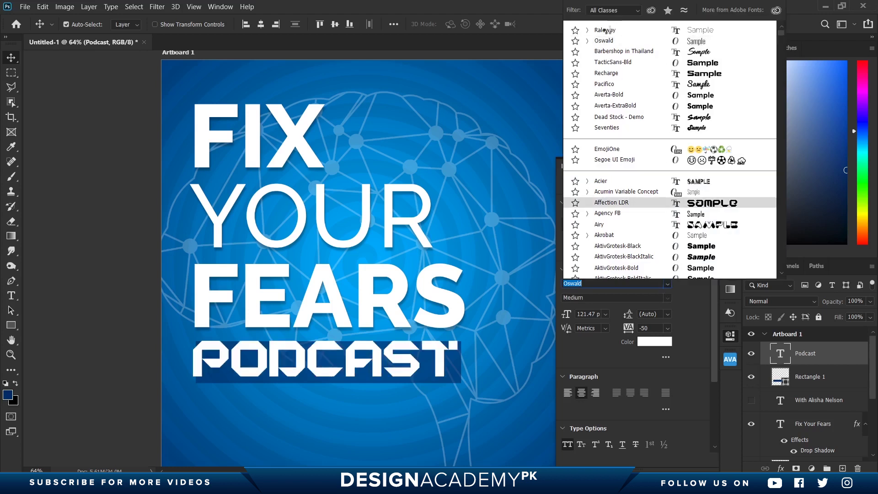
{"action": "left_click", "coordinate": [606, 31]}
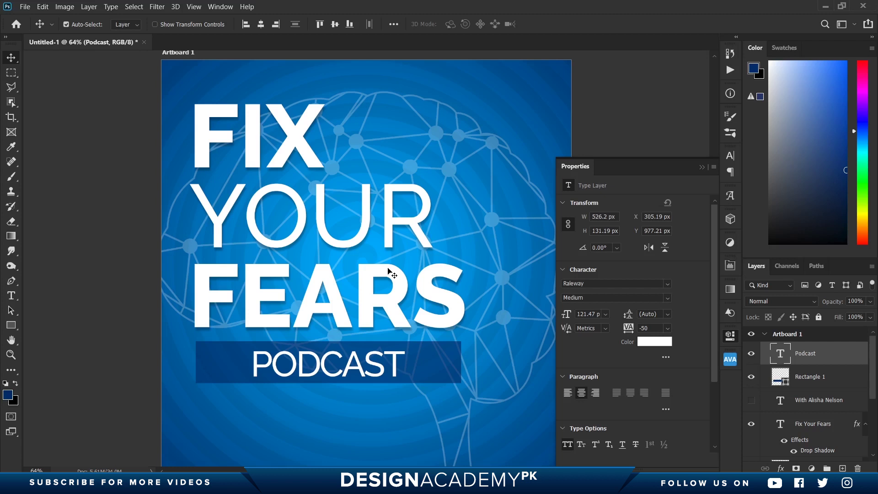
Give PODCAST tracking 100 and a 100 pt font size.
{"action": "left_click", "coordinate": [668, 328]}
{"action": "left_click", "coordinate": [654, 397]}
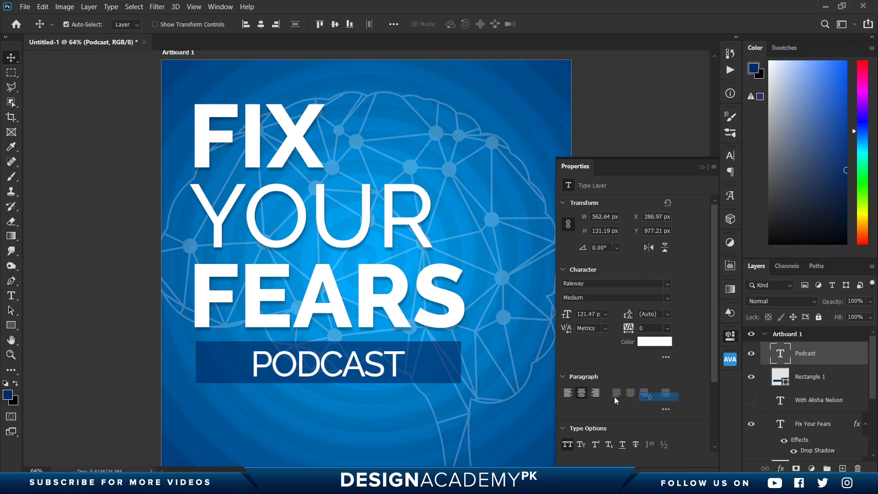
{"action": "left_click", "coordinate": [668, 328]}
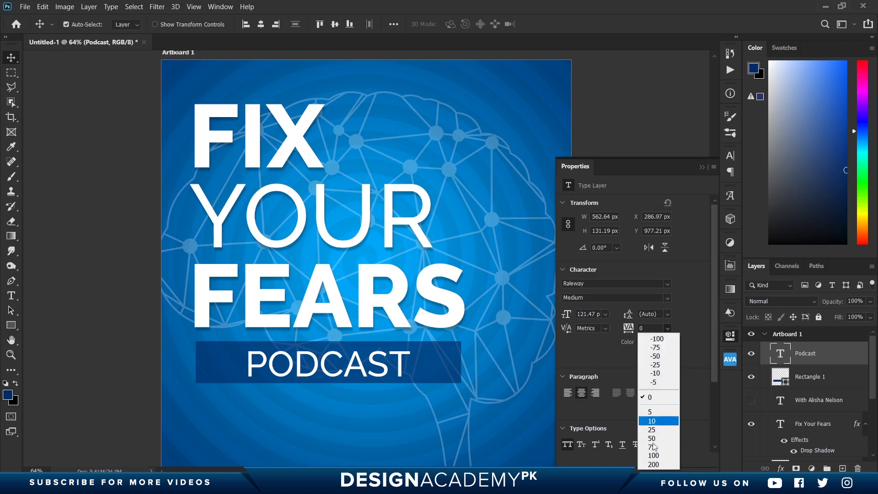
{"action": "left_click", "coordinate": [655, 455]}
{"action": "left_click", "coordinate": [605, 314]}
{"action": "left_click", "coordinate": [586, 315]}
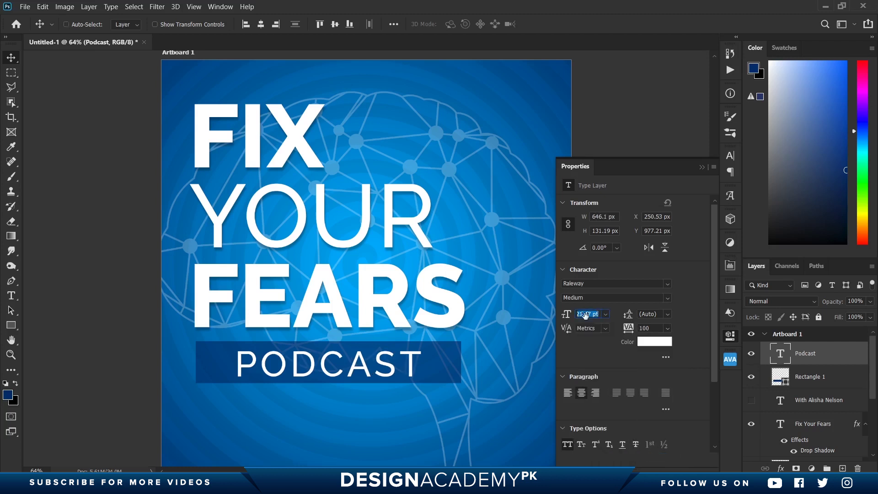
{"action": "type", "text": "1"}
{"action": "key", "text": "Return"}
Centre PODCAST horizontally on the bar and set it in Raleway Bold.
{"action": "mouse_move", "coordinate": [283, 370]}
{"action": "left_mouse_down"}
{"action": "mouse_move", "coordinate": [261, 372]}
{"action": "mouse_move", "coordinate": [302, 369]}
{"action": "left_mouse_up"}
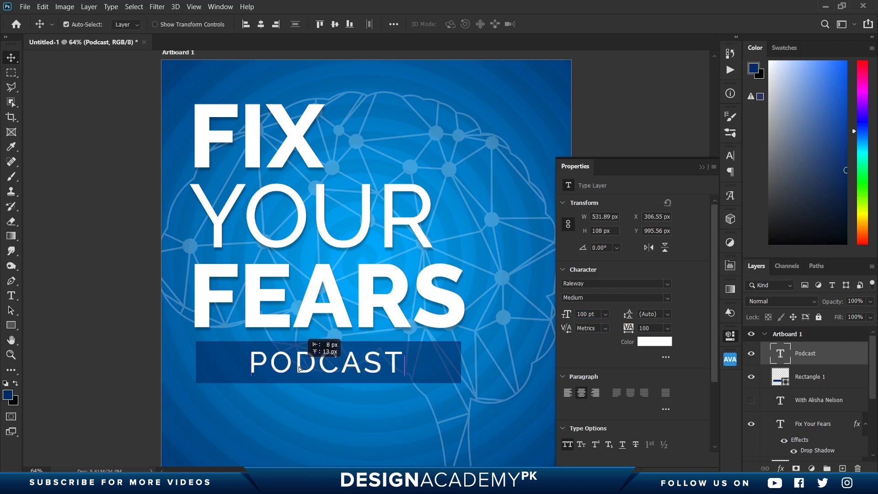
{"action": "left_click_drag", "start_coordinate": [302, 369], "coordinate": [304, 369]}
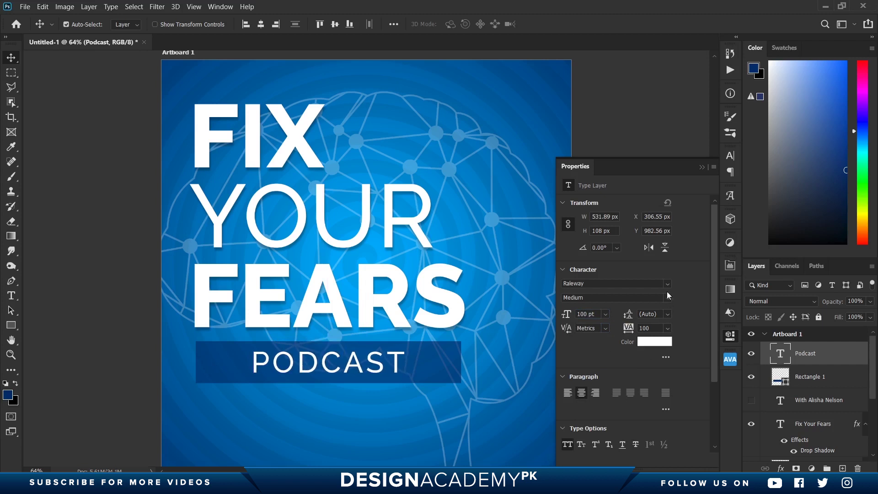
{"action": "left_click", "coordinate": [668, 287]}
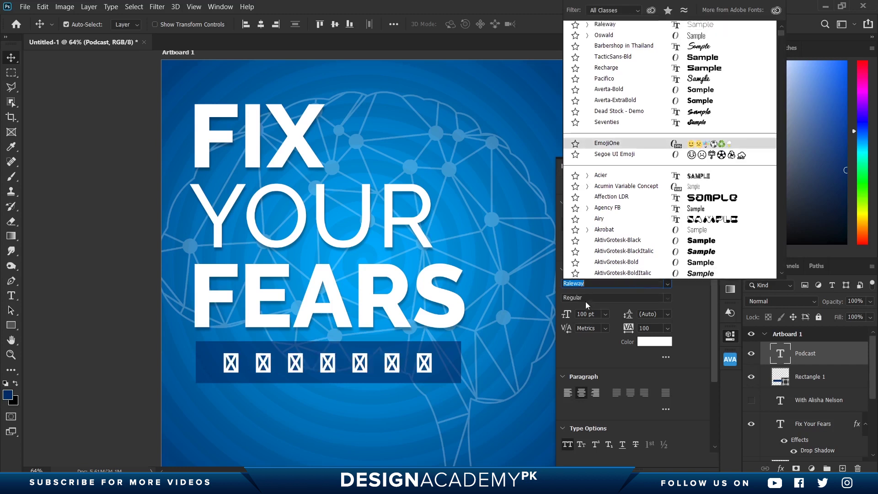
{"action": "key", "text": "Tab"}
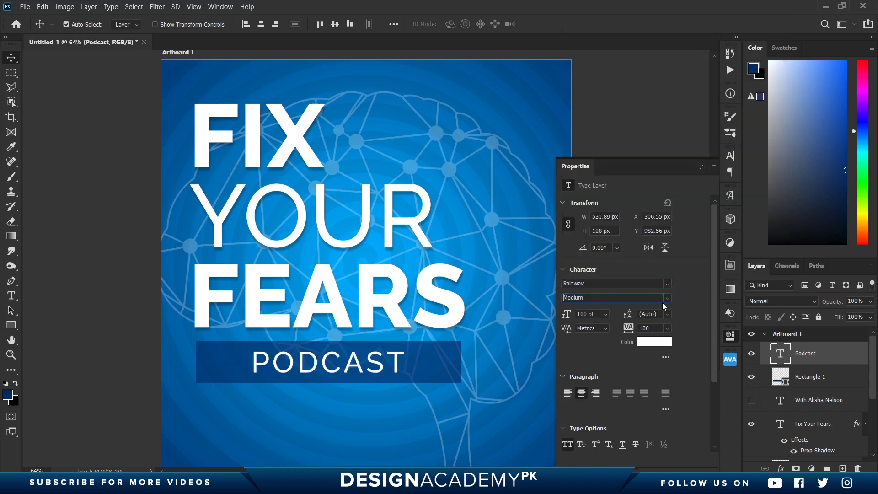
{"action": "left_click", "coordinate": [668, 300]}
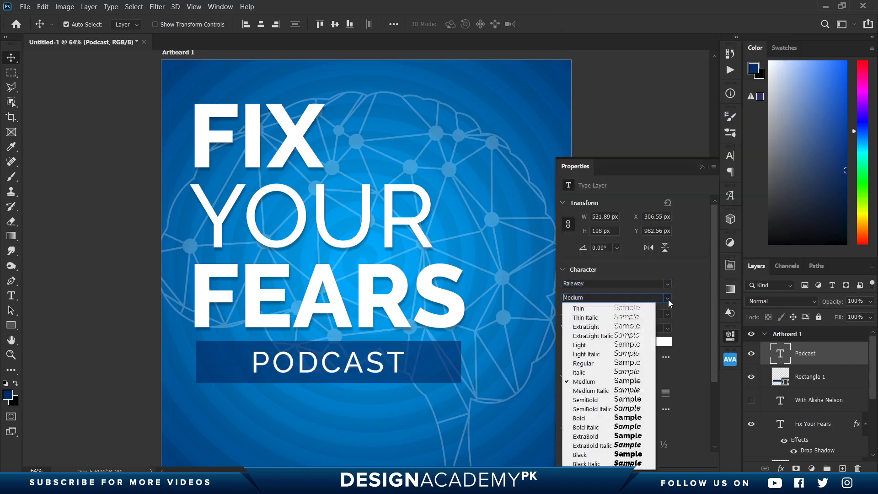
{"action": "left_click", "coordinate": [587, 421]}
{"action": "left_click", "coordinate": [369, 343]}
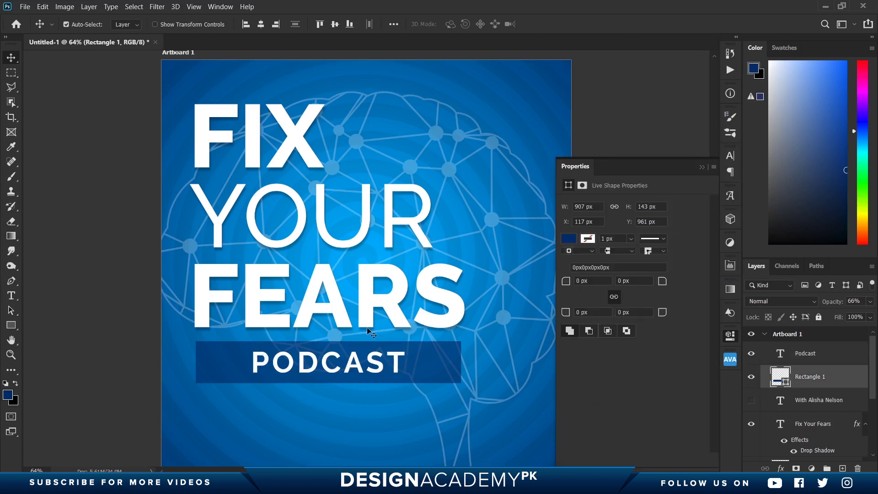
Show the host-name layer, stack it above PODCAST and move it below the bar.
{"action": "left_click", "coordinate": [750, 401]}
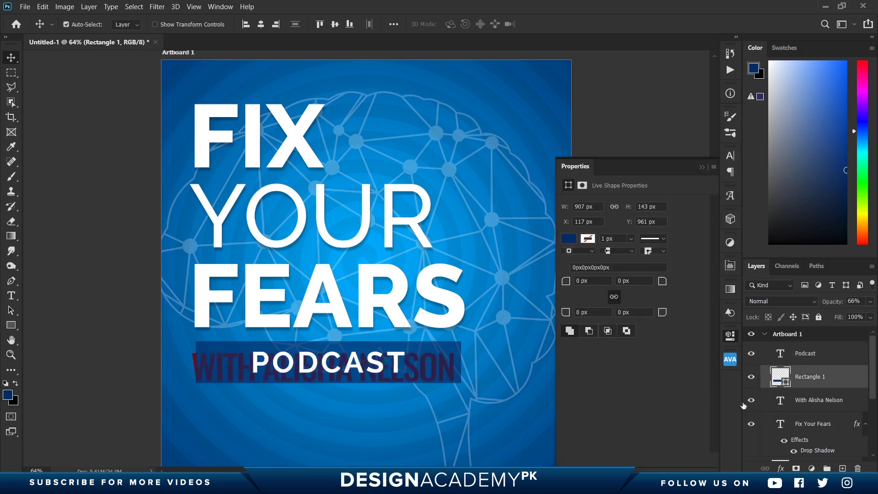
{"action": "left_click", "coordinate": [825, 402]}
{"action": "left_click_drag", "start_coordinate": [825, 403], "coordinate": [819, 349]}
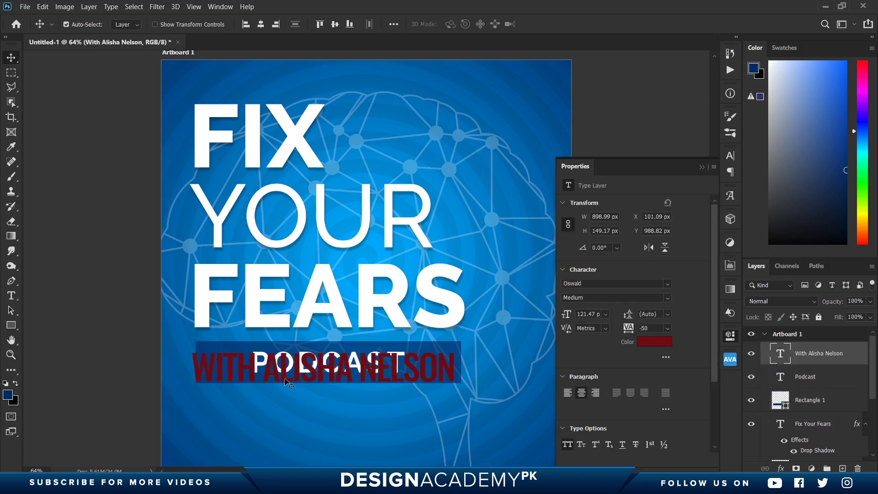
{"action": "left_click_drag", "start_coordinate": [291, 382], "coordinate": [290, 449]}
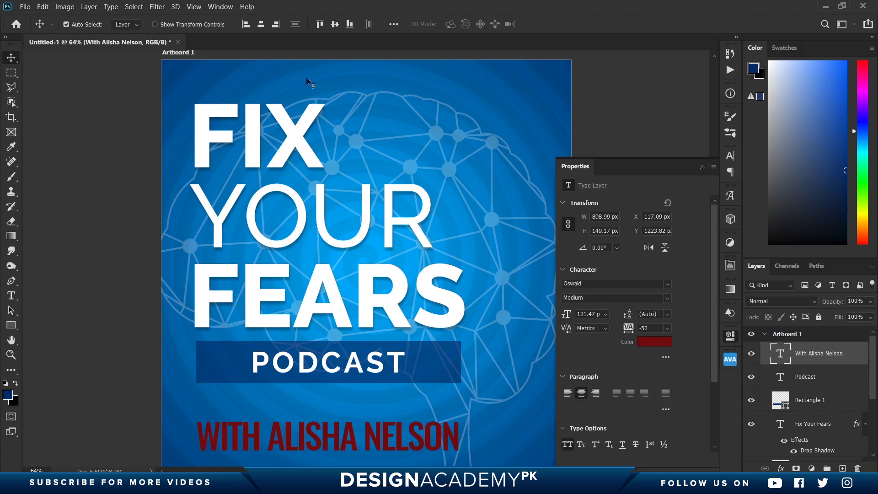
Make the host-name text white (ffffff) in Raleway.
{"action": "left_click", "coordinate": [11, 295]}
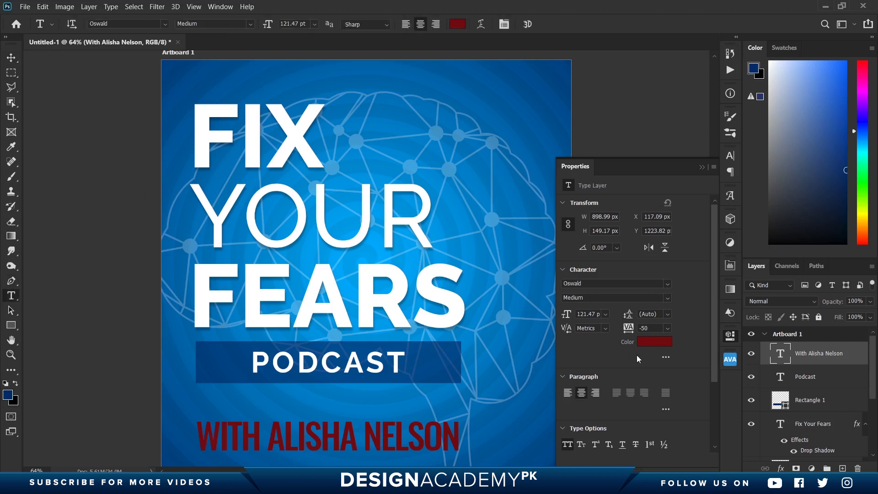
{"action": "left_click", "coordinate": [650, 347]}
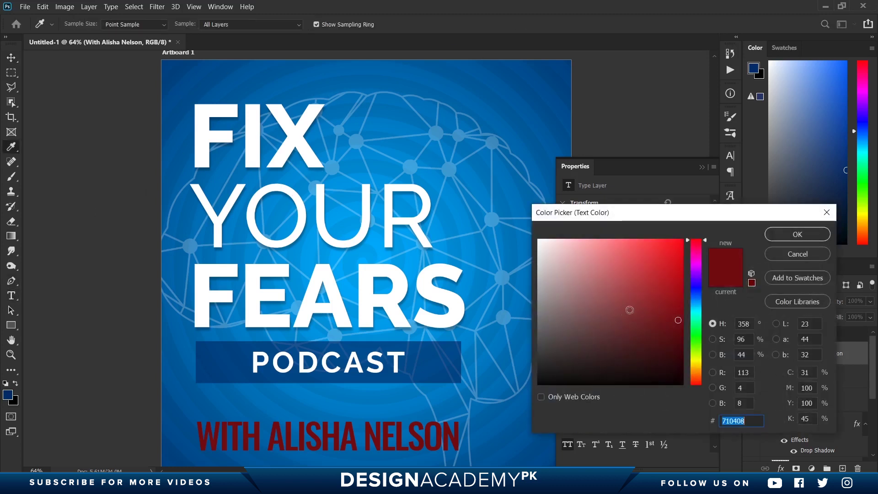
{"action": "type", "text": "ffffff"}
{"action": "left_click", "coordinate": [785, 235]}
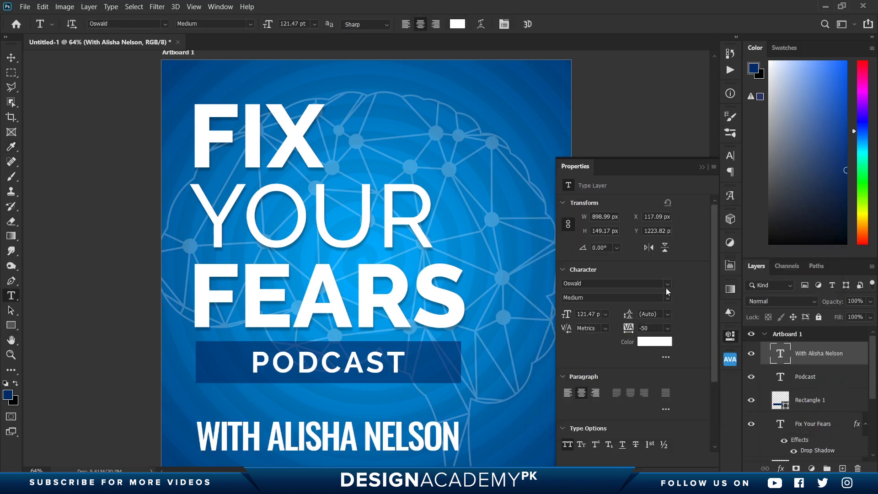
{"action": "left_click", "coordinate": [668, 284]}
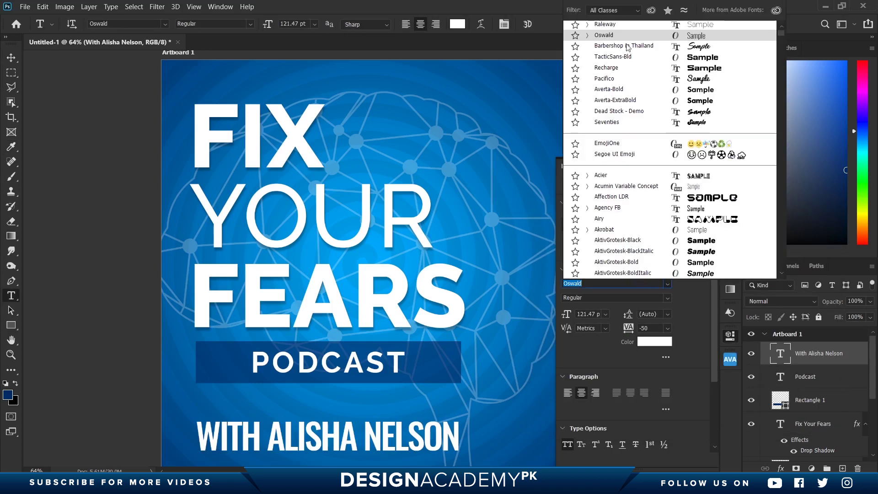
{"action": "scroll", "coordinate": [608, 26], "scroll_direction": "up", "scroll_amount": 1}
{"action": "left_click", "coordinate": [607, 27]}
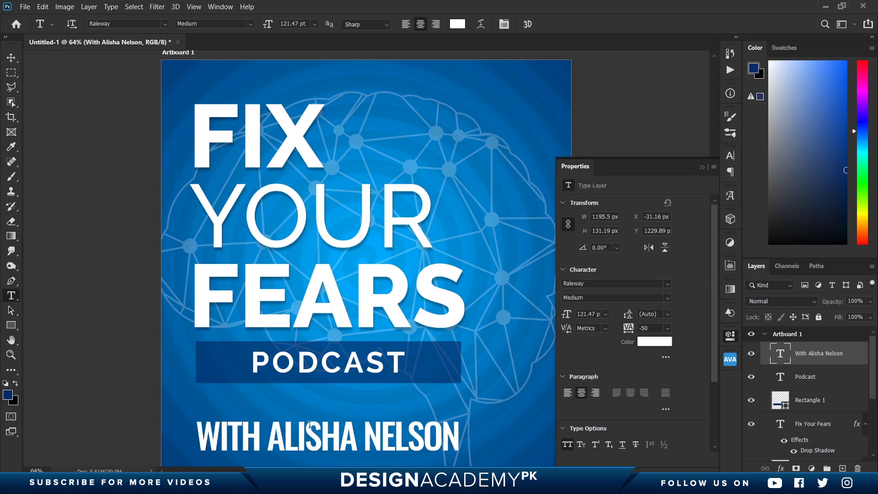
Left-align the host-name text and line it up with the bar's left edge.
{"action": "left_click", "coordinate": [12, 58]}
{"action": "left_click_drag", "start_coordinate": [250, 456], "coordinate": [287, 439]}
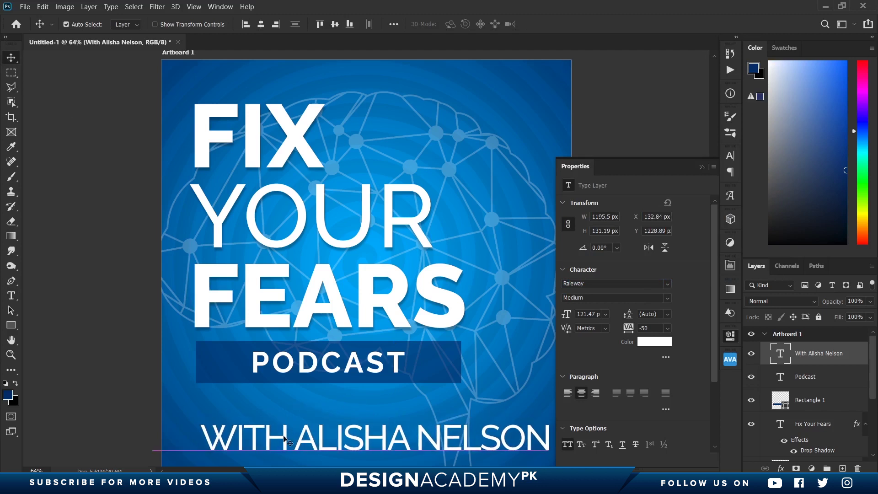
{"action": "left_click", "coordinate": [569, 392]}
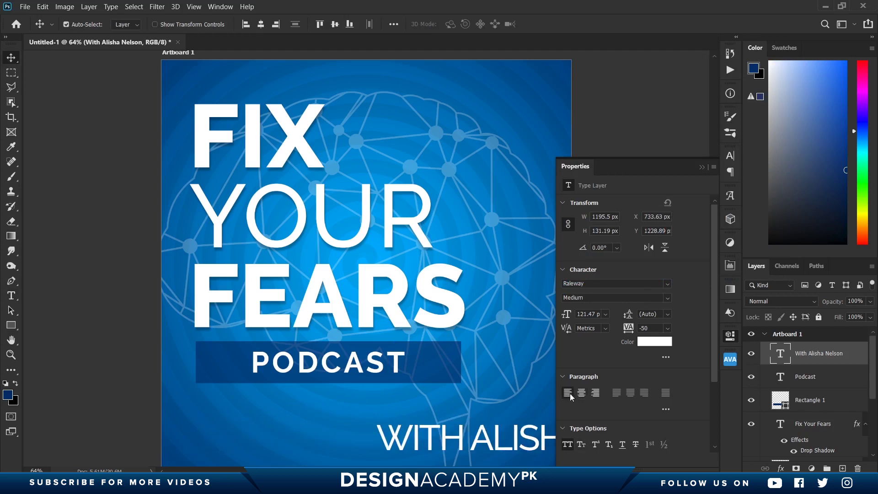
{"action": "left_click_drag", "start_coordinate": [424, 444], "coordinate": [243, 431]}
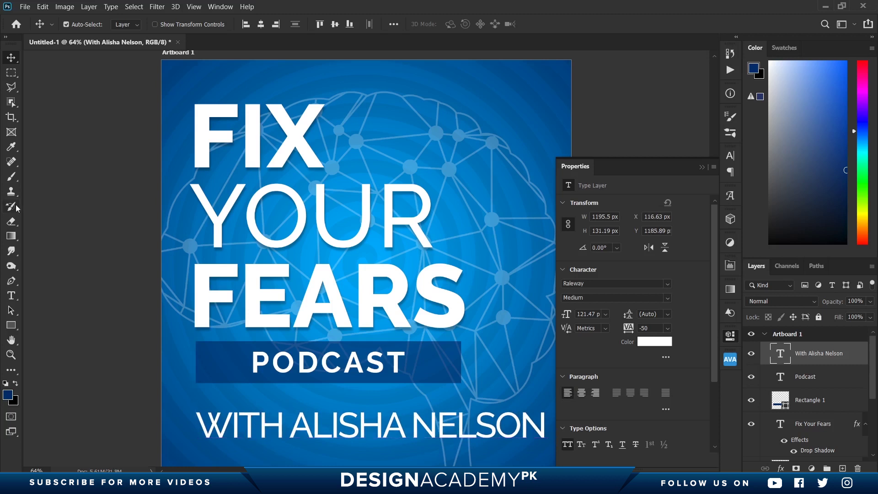
Break the name onto its own line after WITH, size it 60 pt, place it under the bar.
{"action": "left_click", "coordinate": [10, 296]}
{"action": "left_click_drag", "start_coordinate": [290, 430], "coordinate": [282, 430]}
{"action": "key", "text": "Return"}
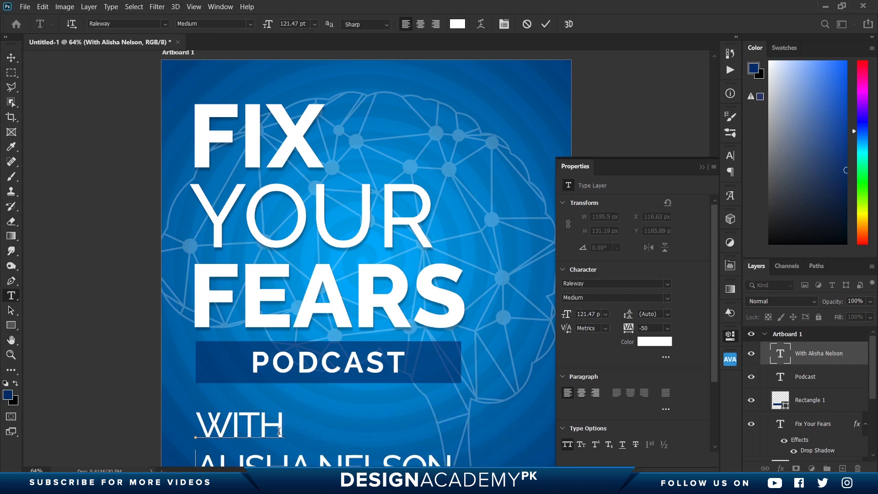
{"action": "left_click", "coordinate": [11, 57]}
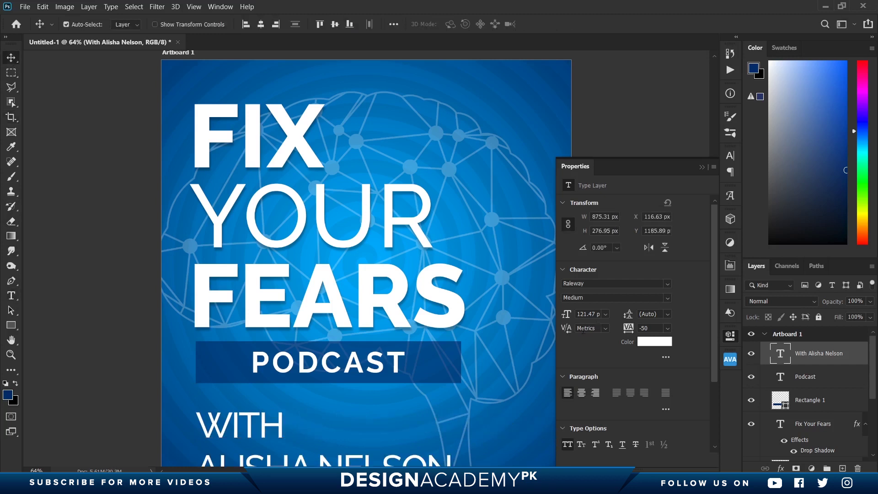
{"action": "left_click", "coordinate": [606, 314]}
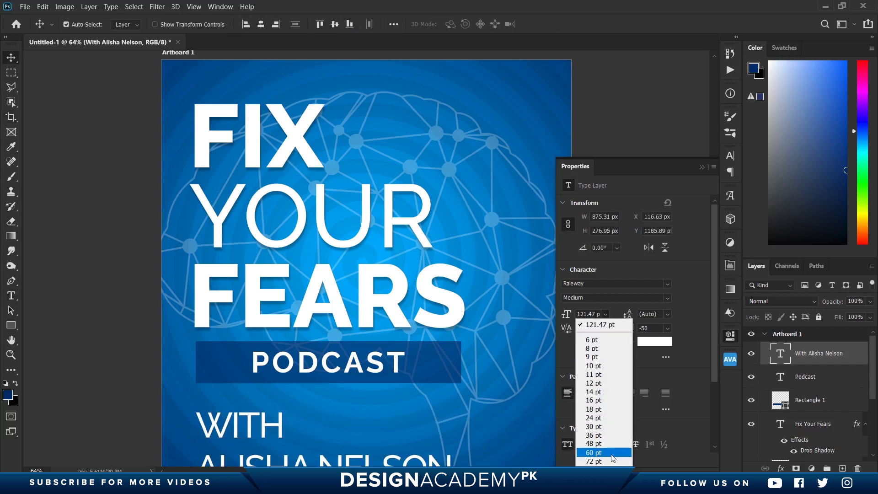
{"action": "left_click", "coordinate": [593, 450]}
{"action": "mouse_move", "coordinate": [263, 455]}
{"action": "left_mouse_down"}
{"action": "mouse_move", "coordinate": [269, 445]}
{"action": "mouse_move", "coordinate": [259, 436]}
{"action": "left_mouse_up"}
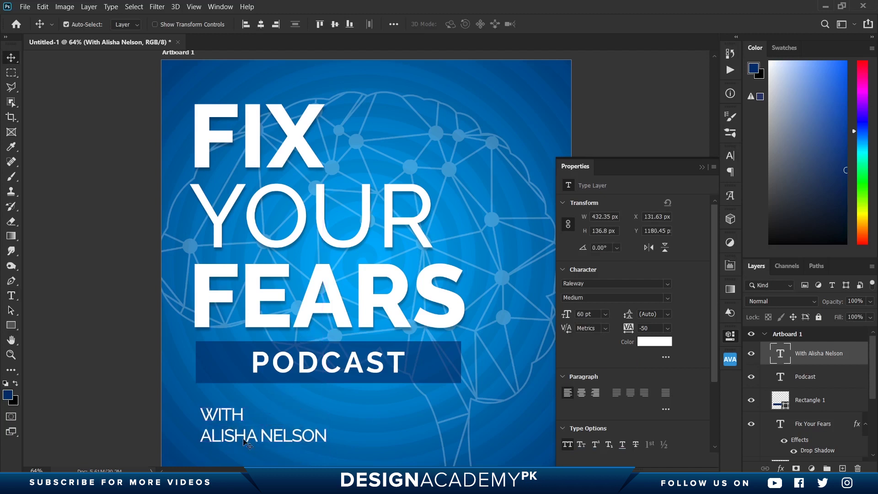
Set the name line in Bebas Neue Bold, tracking 0, about 149 pt.
{"action": "double_click", "coordinate": [281, 442]}
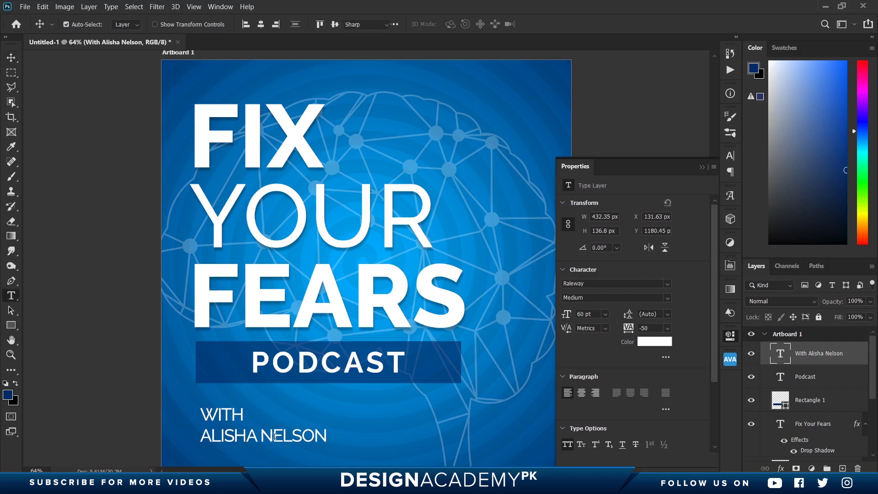
{"action": "left_click_drag", "start_coordinate": [327, 435], "coordinate": [200, 436]}
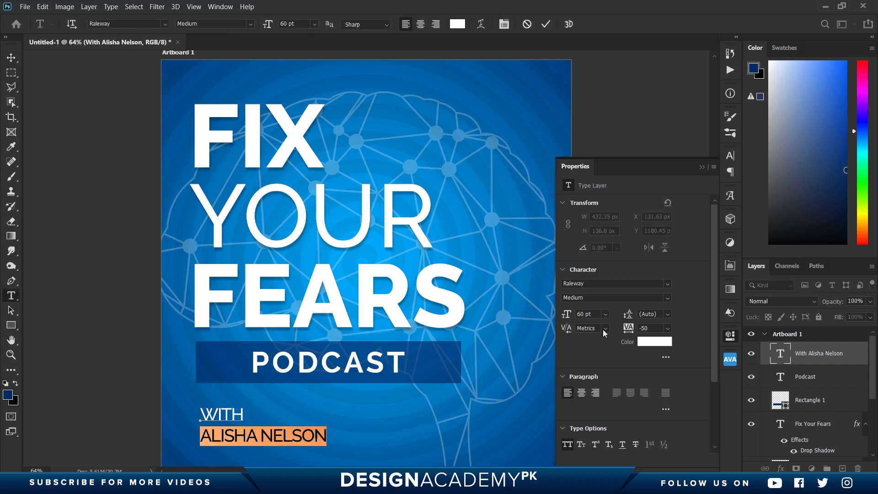
{"action": "left_click", "coordinate": [646, 284]}
{"action": "type", "text": "bebas"}
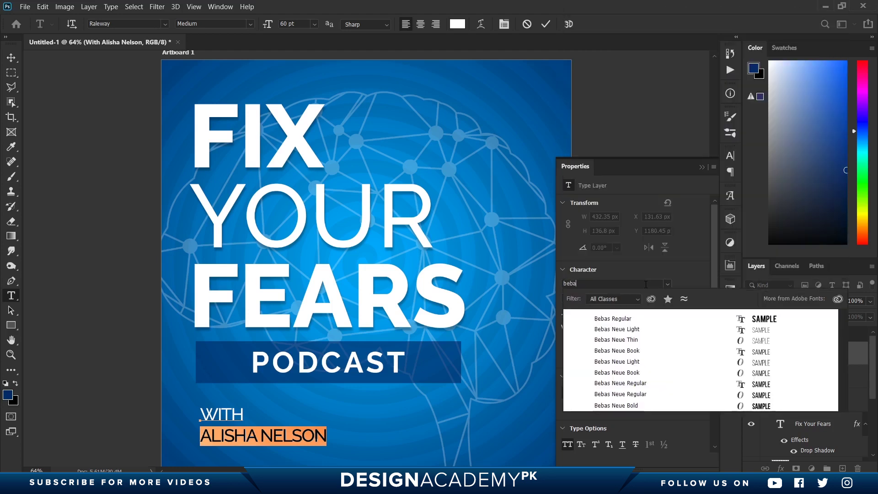
{"action": "left_click", "coordinate": [616, 405]}
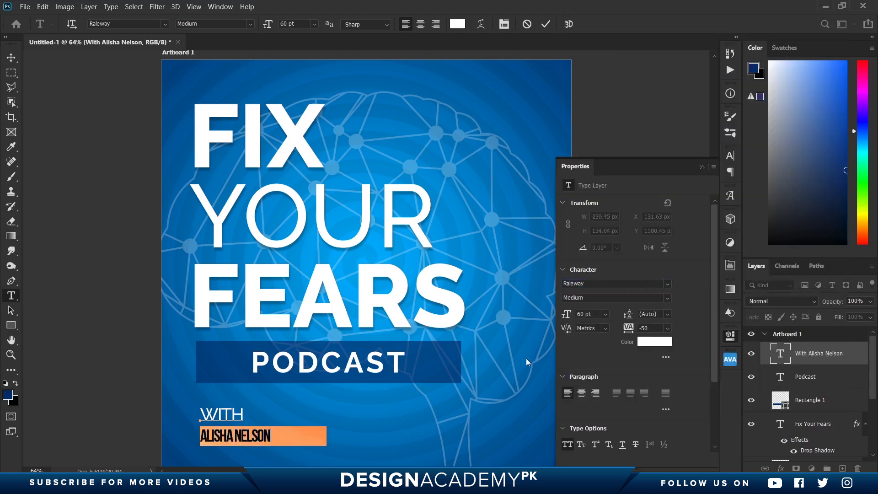
{"action": "left_click", "coordinate": [668, 329]}
{"action": "left_click", "coordinate": [654, 399]}
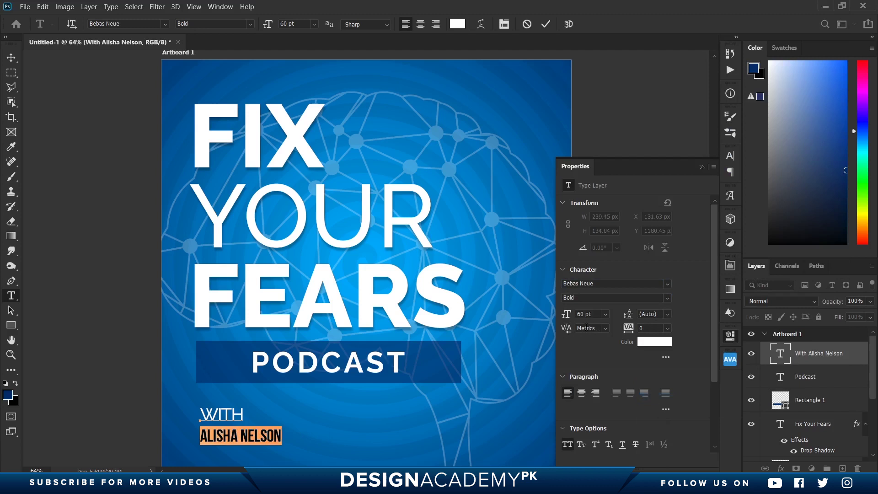
{"action": "mouse_move", "coordinate": [563, 315]}
{"action": "left_mouse_down"}
{"action": "mouse_move", "coordinate": [629, 319]}
{"action": "mouse_move", "coordinate": [592, 320]}
{"action": "left_mouse_up"}
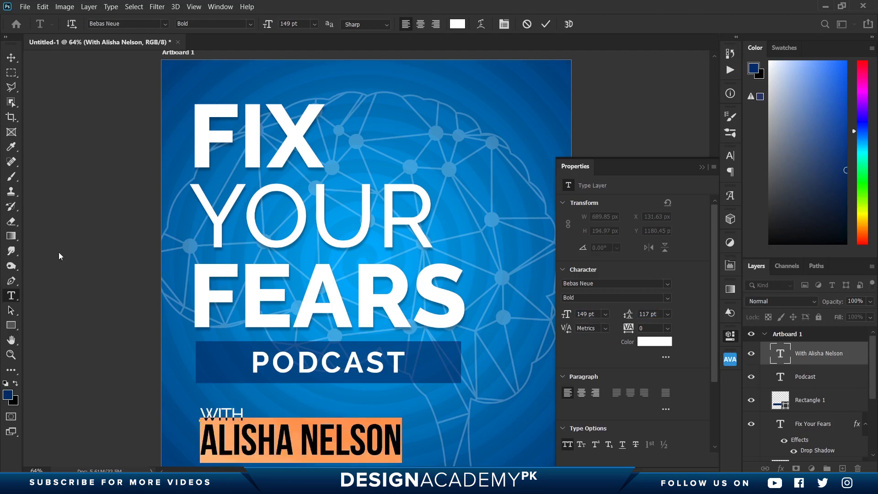
{"action": "left_click", "coordinate": [546, 24]}
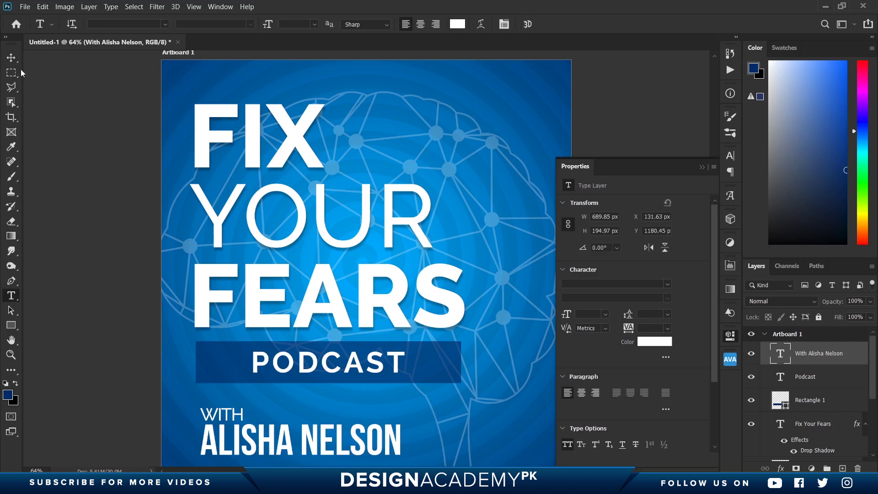
Nudge the host's name into position and scroll through the Layers panel.
{"action": "left_click", "coordinate": [11, 58]}
{"action": "left_click_drag", "start_coordinate": [255, 451], "coordinate": [253, 440]}
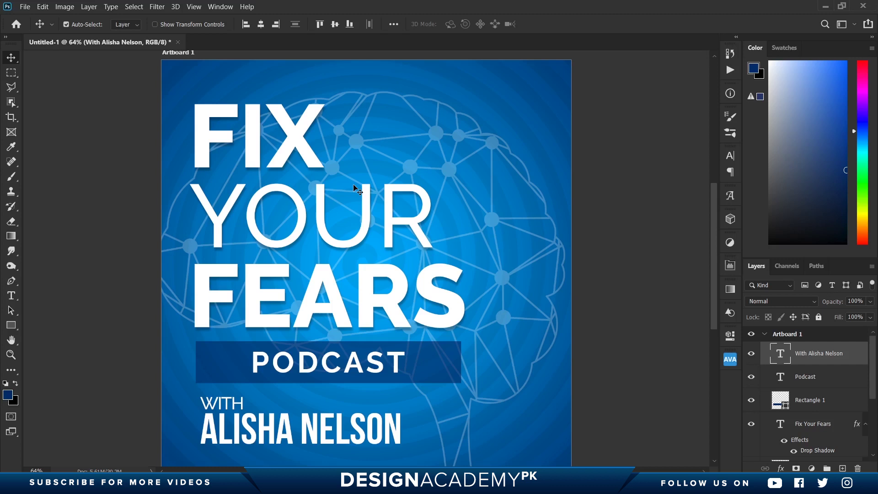
{"action": "scroll", "coordinate": [320, 241], "scroll_direction": "down", "scroll_amount": 1}
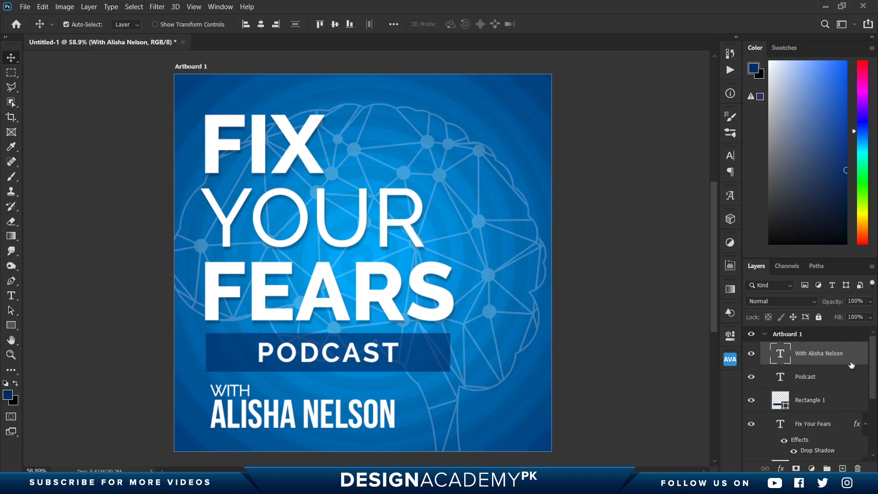
{"action": "scroll", "coordinate": [806, 382], "scroll_direction": "down", "scroll_amount": 1}
{"action": "scroll", "coordinate": [812, 380], "scroll_direction": "down", "scroll_amount": 1}
{"action": "scroll", "coordinate": [816, 379], "scroll_direction": "down", "scroll_amount": 1}
{"action": "scroll", "coordinate": [819, 405], "scroll_direction": "up", "scroll_amount": 1}
{"action": "scroll", "coordinate": [811, 406], "scroll_direction": "up", "scroll_amount": 1}
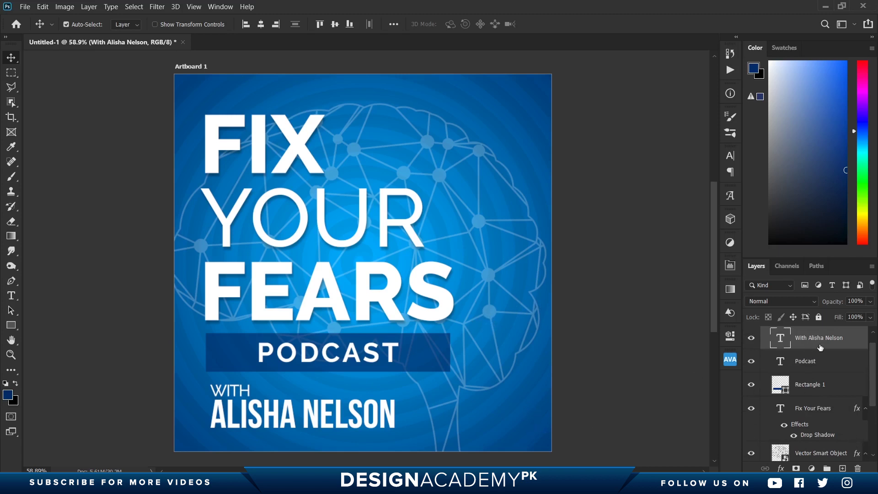
Select the host-name, Podcast, Rectangle 1 and Fix Your Fears layers and group them (Ctrl+G).
{"action": "left_click", "coordinate": [814, 366], "text": "ctrl"}
{"action": "left_click", "coordinate": [810, 389], "text": "ctrl"}
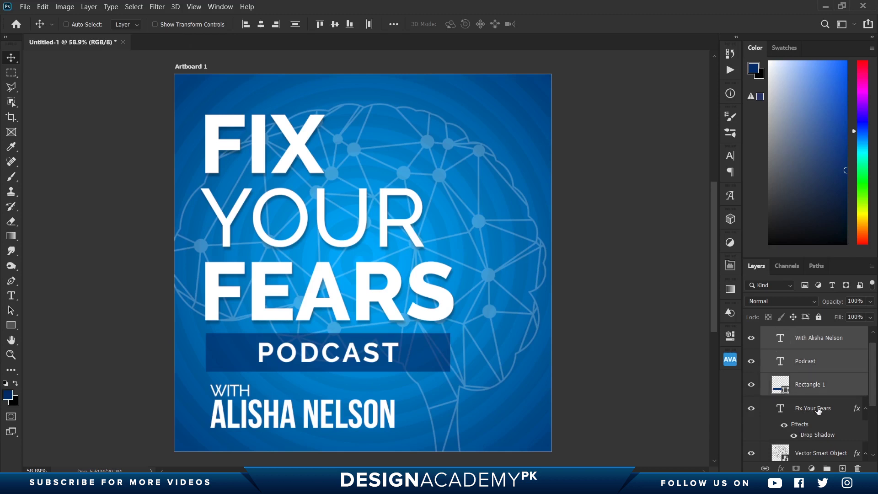
{"action": "left_click", "coordinate": [820, 412], "text": "ctrl"}
{"action": "scroll", "coordinate": [824, 425], "scroll_direction": "down", "scroll_amount": 1}
{"action": "scroll", "coordinate": [826, 428], "scroll_direction": "up", "scroll_amount": 2}
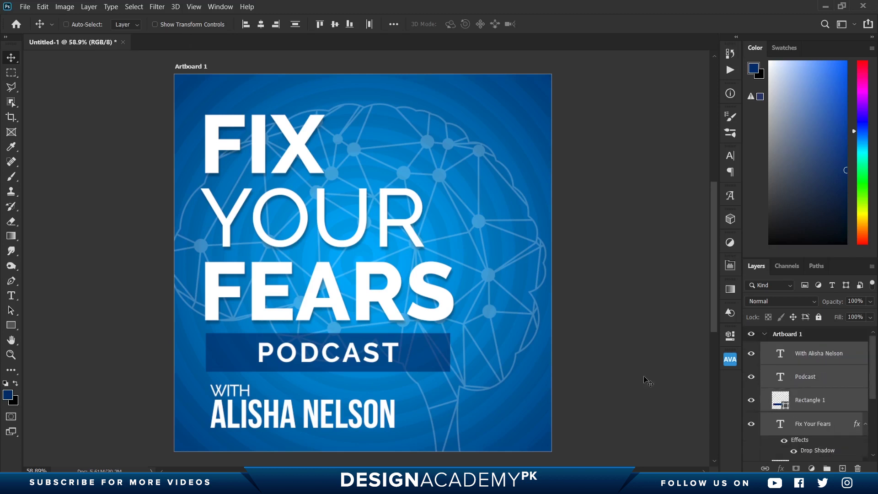
{"action": "key", "text": "ctrl+g"}
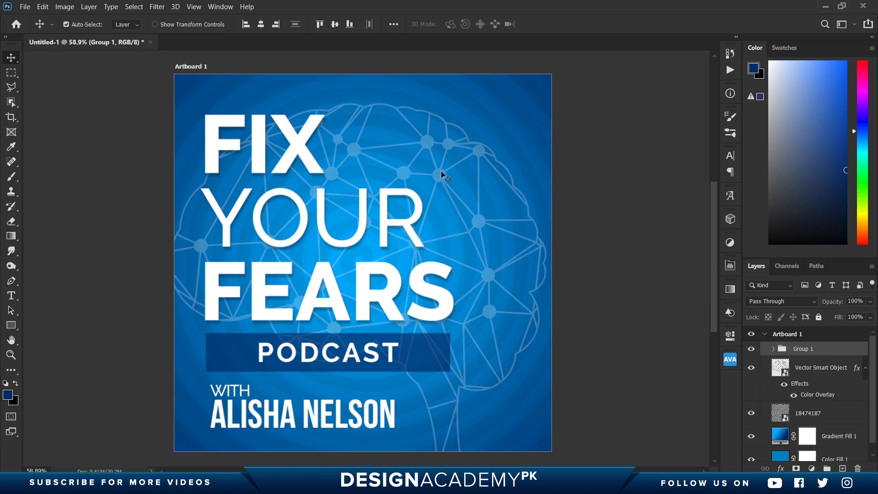
Select All, align Group 1 to the artboard's vertical centre, then deselect.
{"action": "left_click", "coordinate": [144, 7]}
{"action": "left_click", "coordinate": [138, 16]}
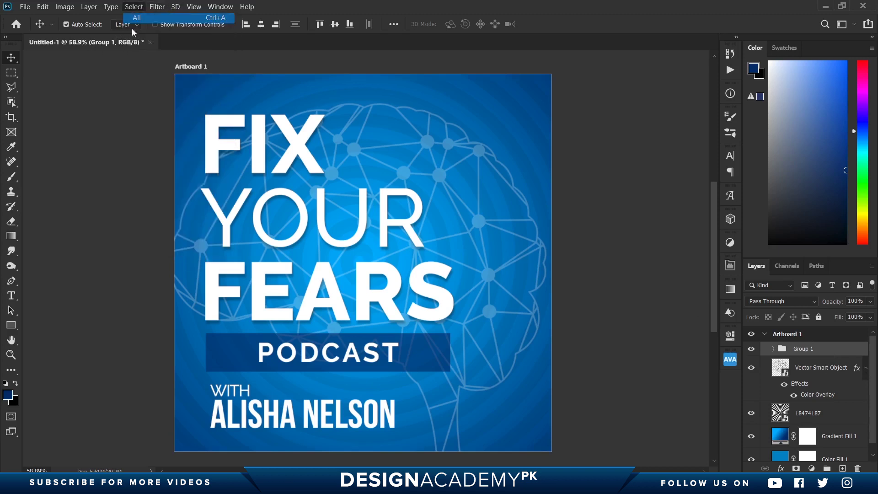
{"action": "left_click", "coordinate": [336, 24]}
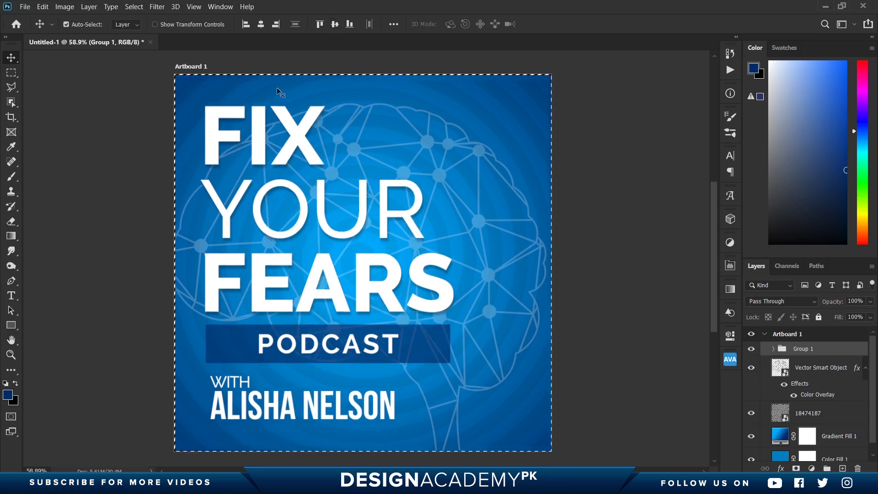
{"action": "left_click", "coordinate": [134, 6]}
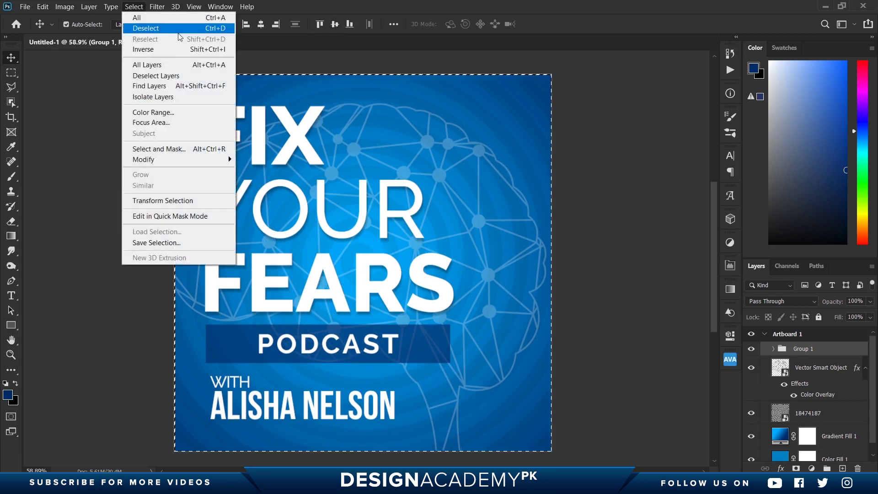
{"action": "left_click", "coordinate": [146, 28]}
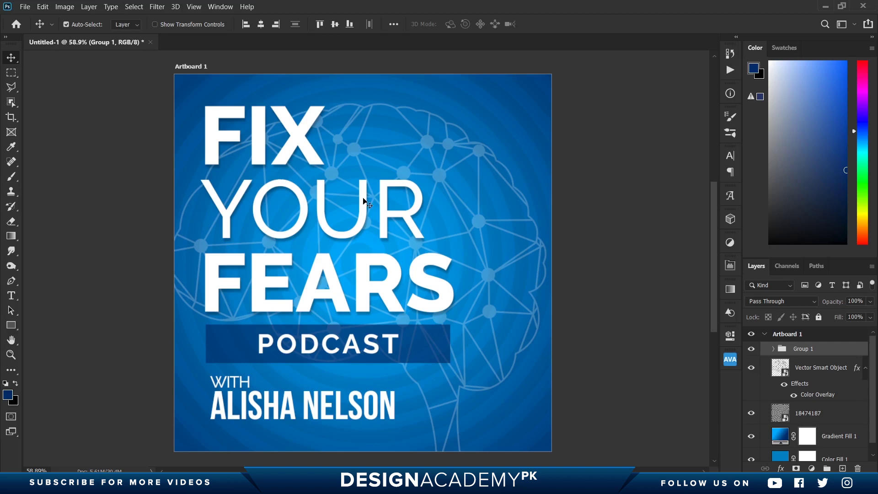
Recolour the word FEARS bright yellow (#fff000).
{"action": "left_click", "coordinate": [10, 296]}
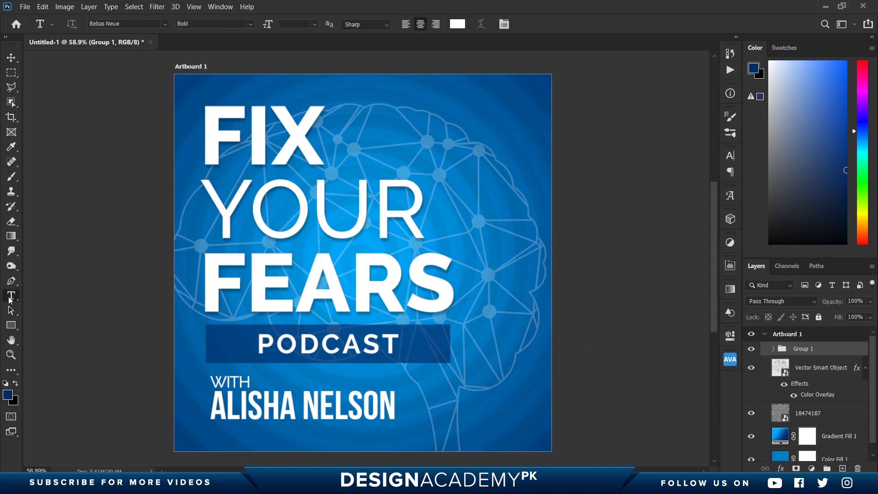
{"action": "double_click", "coordinate": [335, 282]}
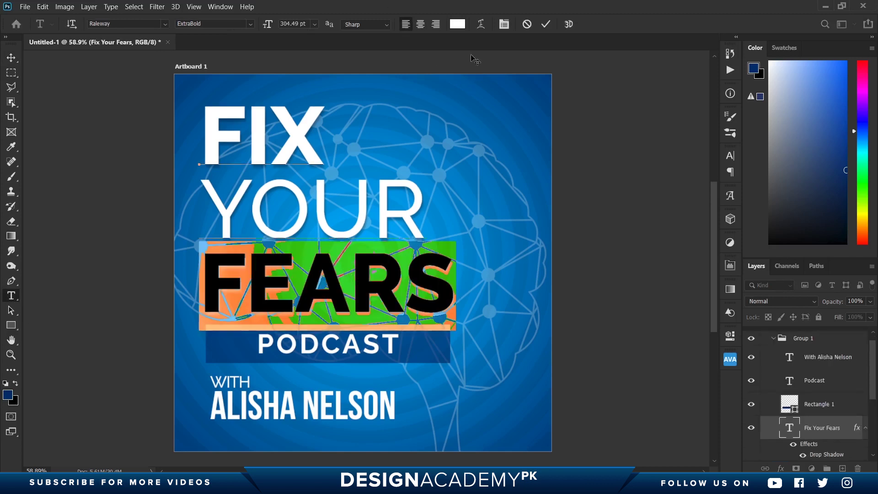
{"action": "left_click", "coordinate": [340, 273]}
{"action": "double_click", "coordinate": [329, 282]}
{"action": "left_click", "coordinate": [457, 23]}
{"action": "mouse_move", "coordinate": [692, 329]}
{"action": "left_mouse_down"}
{"action": "mouse_move", "coordinate": [696, 374]}
{"action": "mouse_move", "coordinate": [693, 361]}
{"action": "left_mouse_up"}
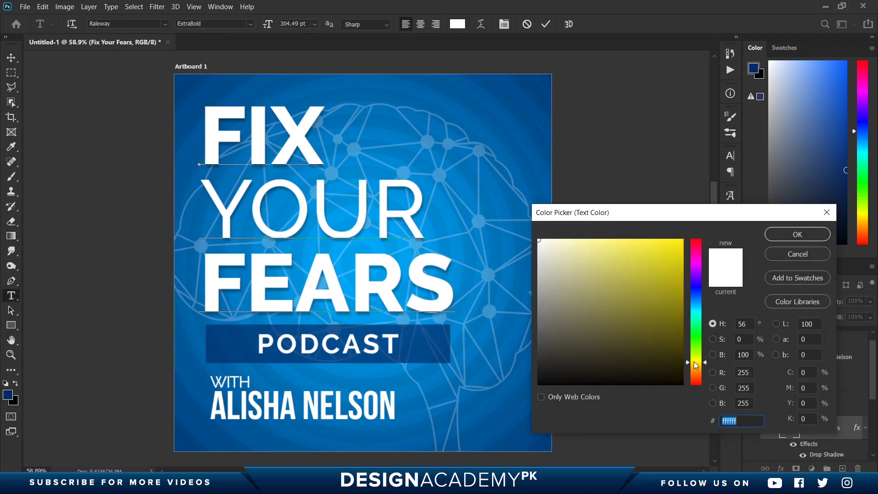
{"action": "left_click", "coordinate": [682, 239]}
{"action": "left_click", "coordinate": [798, 234]}
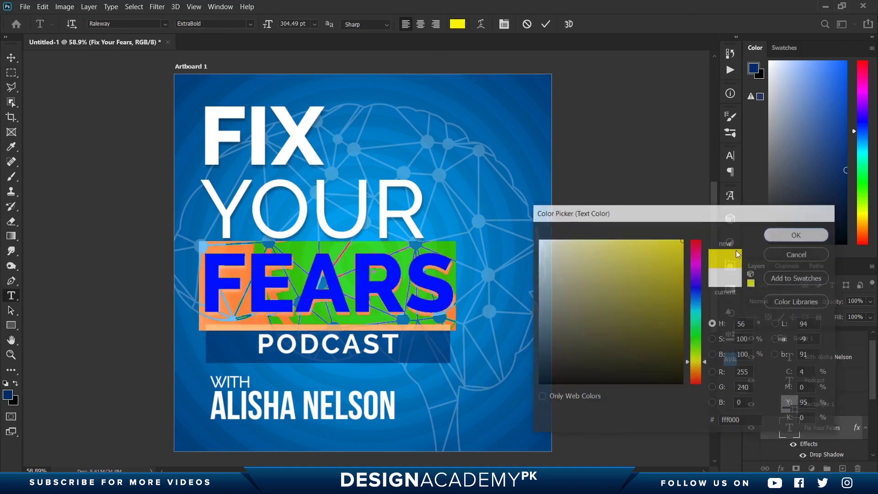
{"action": "left_click", "coordinate": [13, 58]}
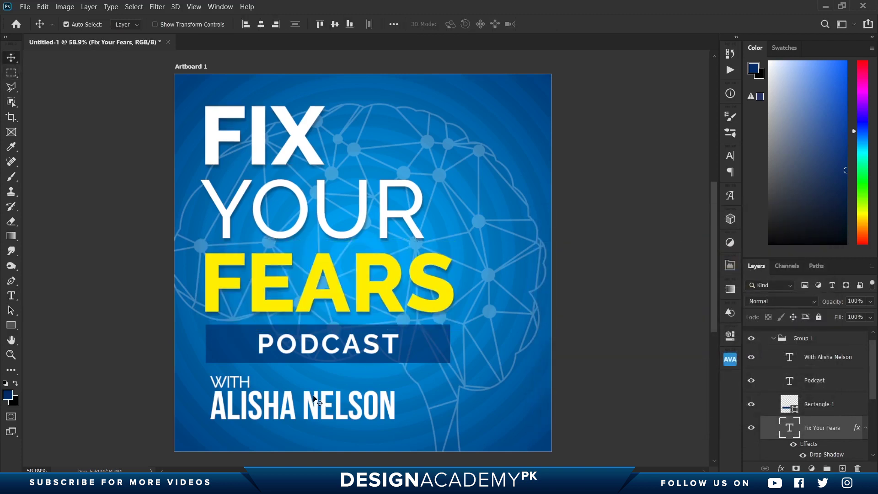
Colour the host name the same yellow, sampled from FEARS.
{"action": "left_click", "coordinate": [12, 298]}
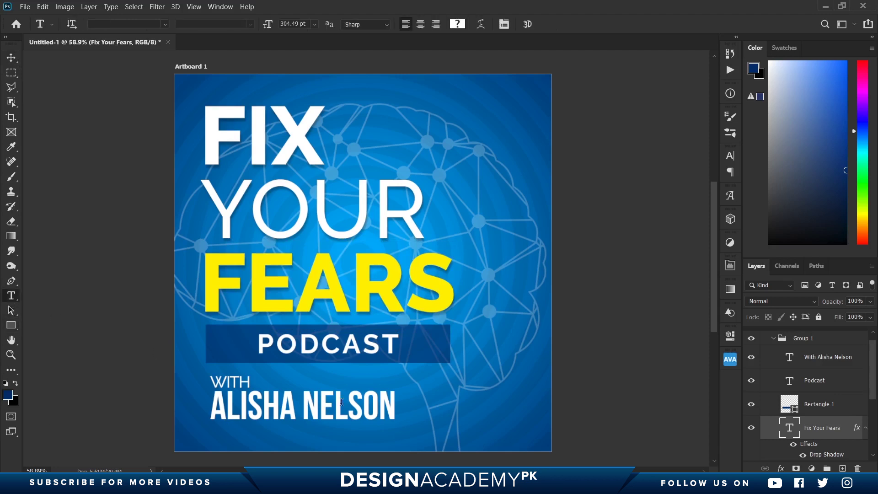
{"action": "left_click_drag", "start_coordinate": [392, 404], "coordinate": [210, 405]}
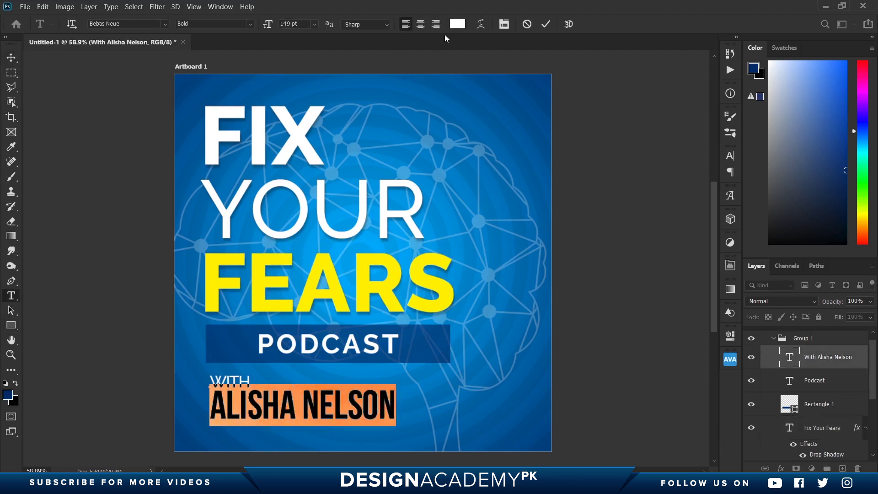
{"action": "left_click", "coordinate": [457, 24]}
{"action": "left_click", "coordinate": [323, 259]}
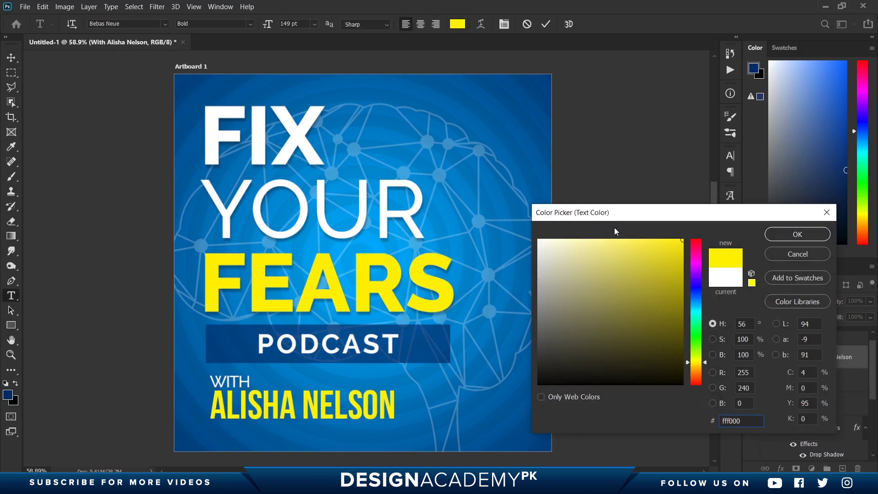
{"action": "left_click", "coordinate": [781, 234]}
{"action": "left_click", "coordinate": [12, 58]}
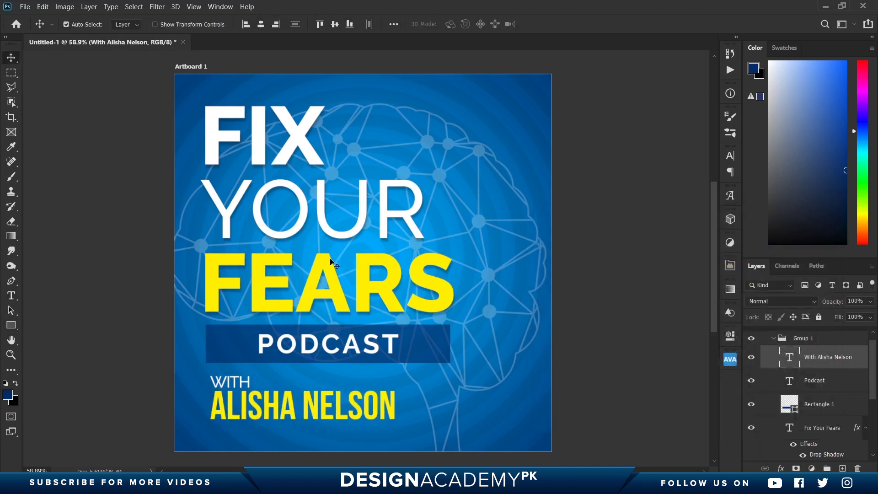
Add a black (000000) Solid Color fill layer above the Vector Smart Object.
{"action": "scroll", "coordinate": [819, 389], "scroll_direction": "down", "scroll_amount": 5}
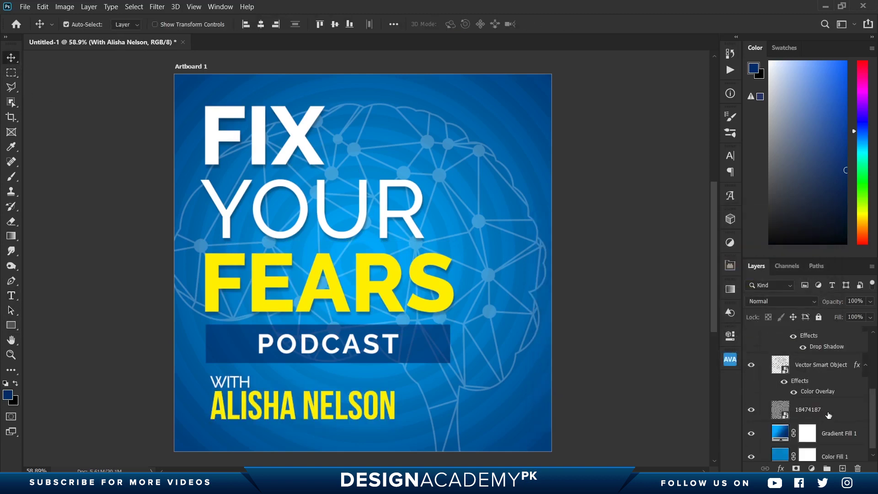
{"action": "left_click", "coordinate": [819, 362]}
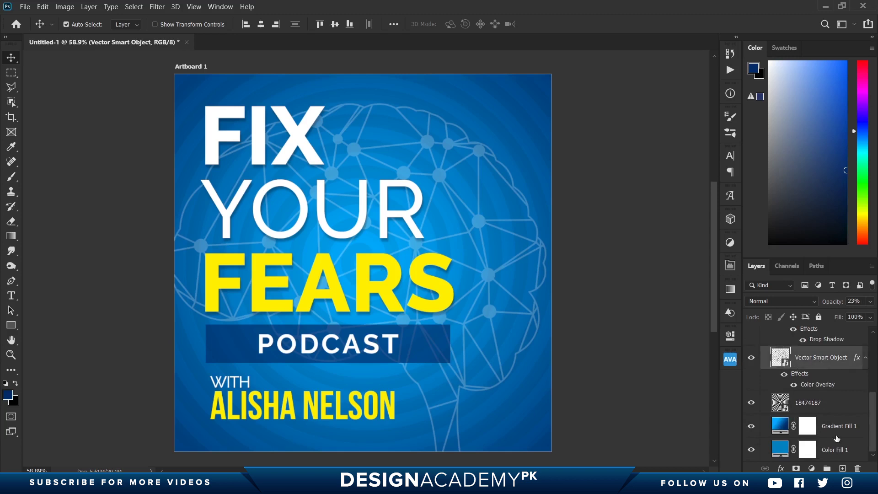
{"action": "left_click", "coordinate": [812, 468]}
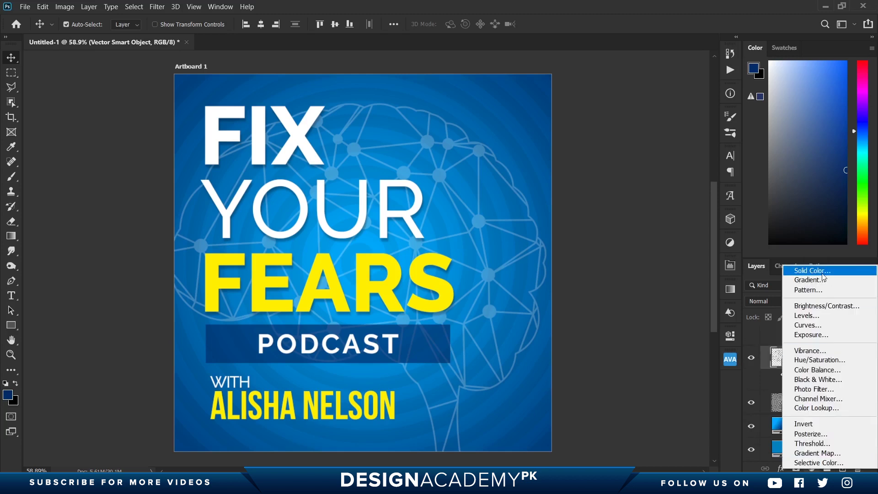
{"action": "left_click", "coordinate": [823, 274]}
{"action": "type", "text": "000000"}
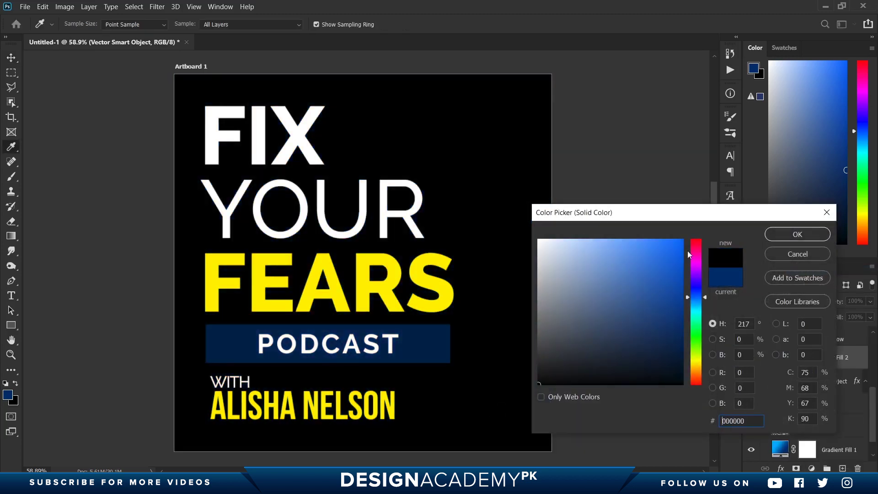
{"action": "left_click", "coordinate": [797, 235]}
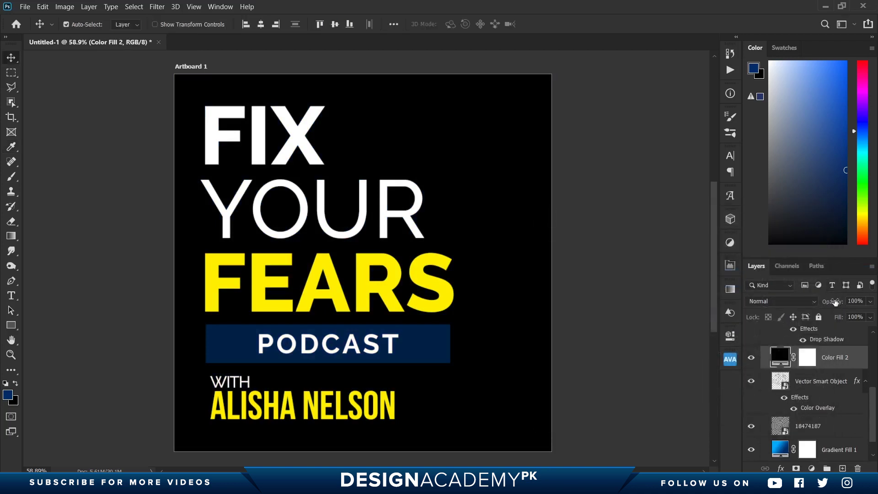
Lower the black fill layer's opacity to 20%.
{"action": "left_click_drag", "start_coordinate": [836, 303], "coordinate": [828, 288]}
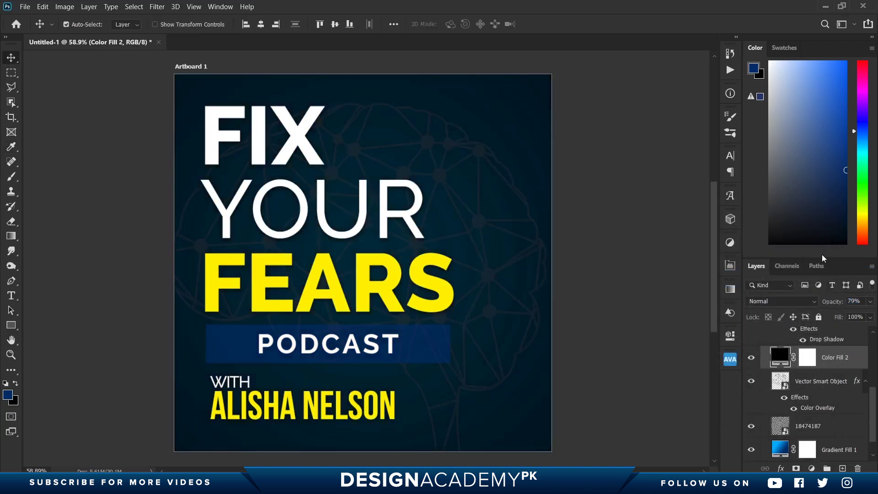
{"action": "left_click_drag", "start_coordinate": [822, 257], "coordinate": [809, 93]}
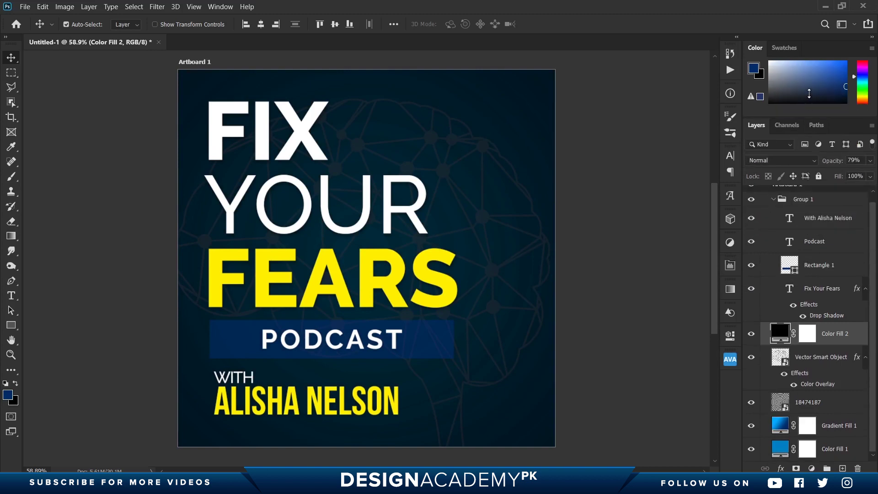
{"action": "left_click_drag", "start_coordinate": [840, 163], "coordinate": [806, 164]}
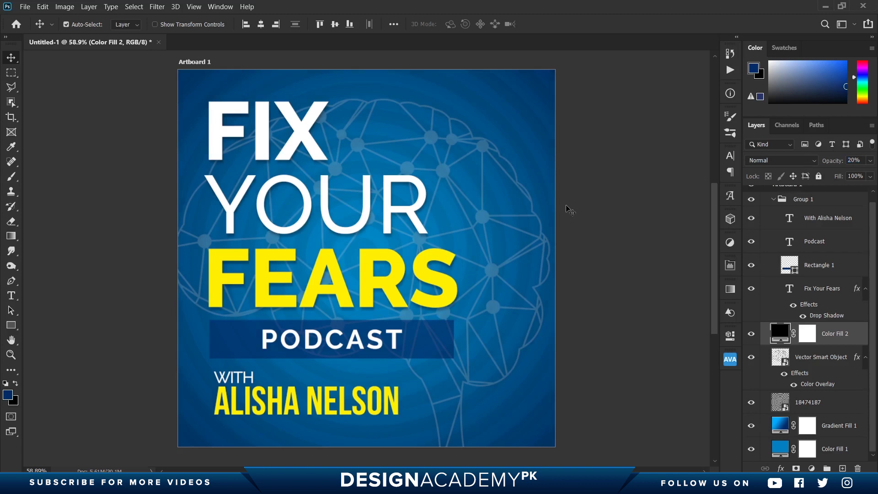
Switch the PODCAST layer's Raleway weight from Bold to ExtraBold in the Character panel.
{"action": "left_click", "coordinate": [382, 346]}
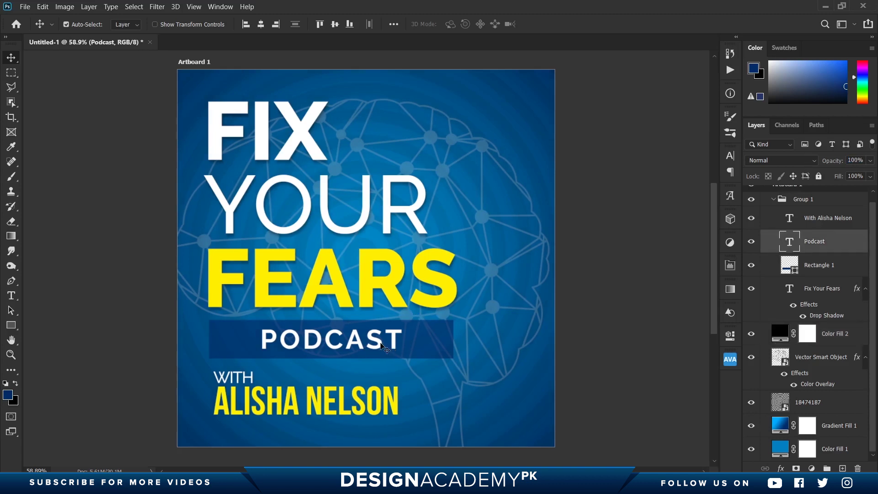
{"action": "left_click", "coordinate": [731, 156]}
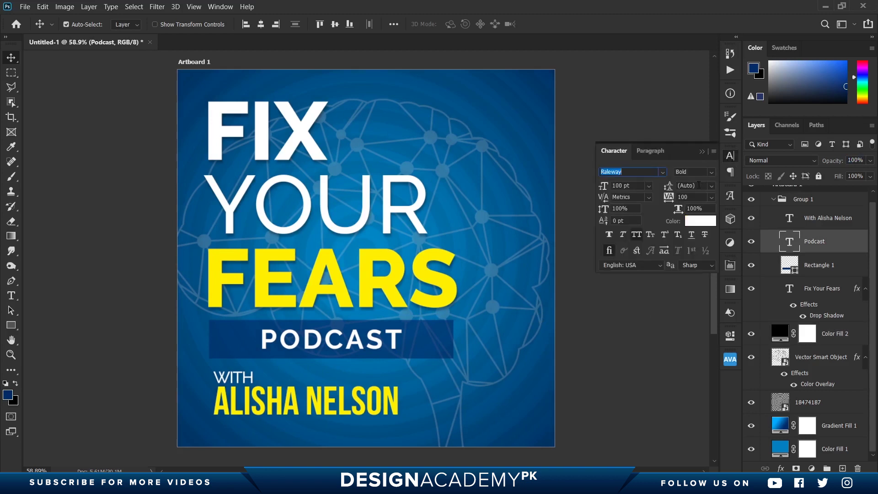
{"action": "left_click", "coordinate": [711, 171]}
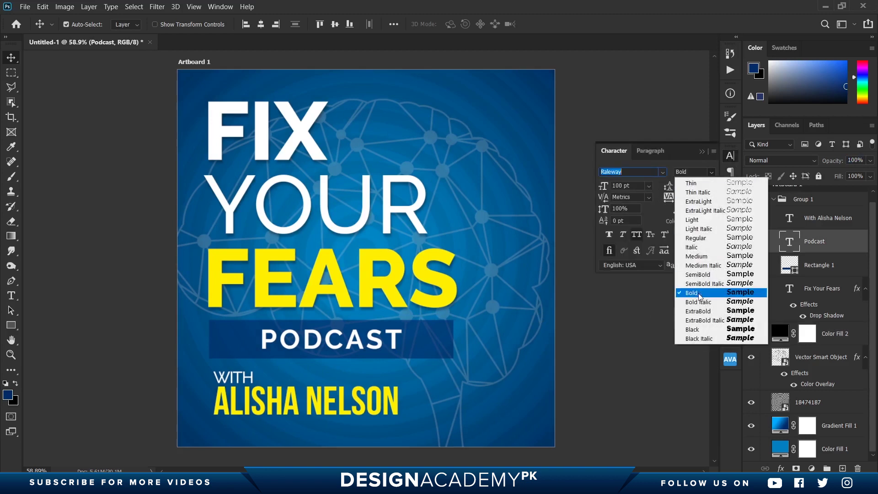
{"action": "left_click", "coordinate": [723, 312]}
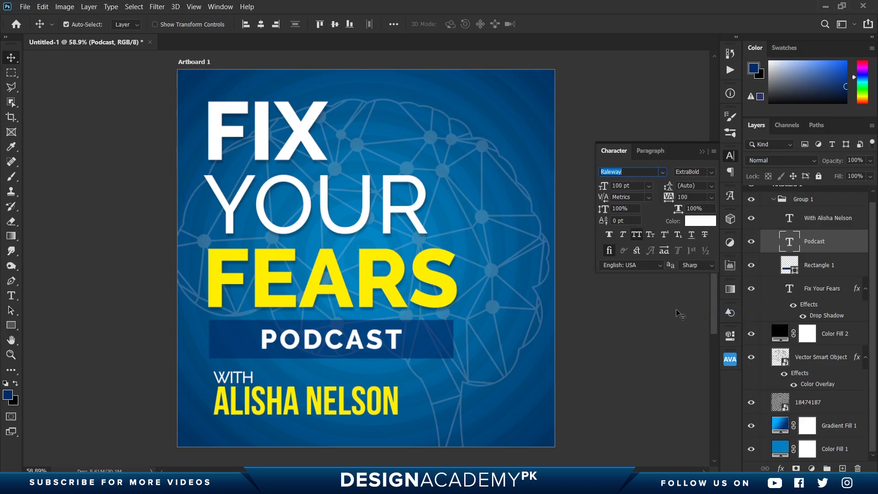